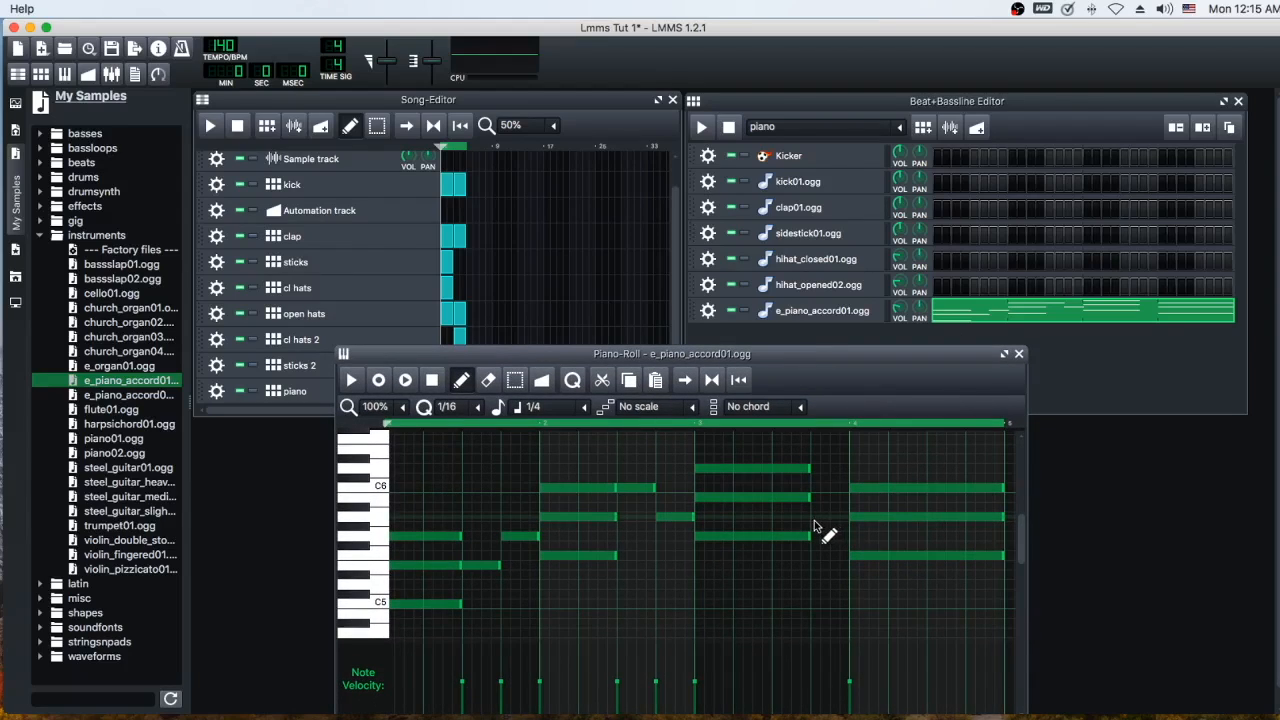
- Fill the gap at the end of bar 3 in the piano pattern with an A5 note and shift the piano roll down
{"action": "left_click", "coordinate": [814, 520]}
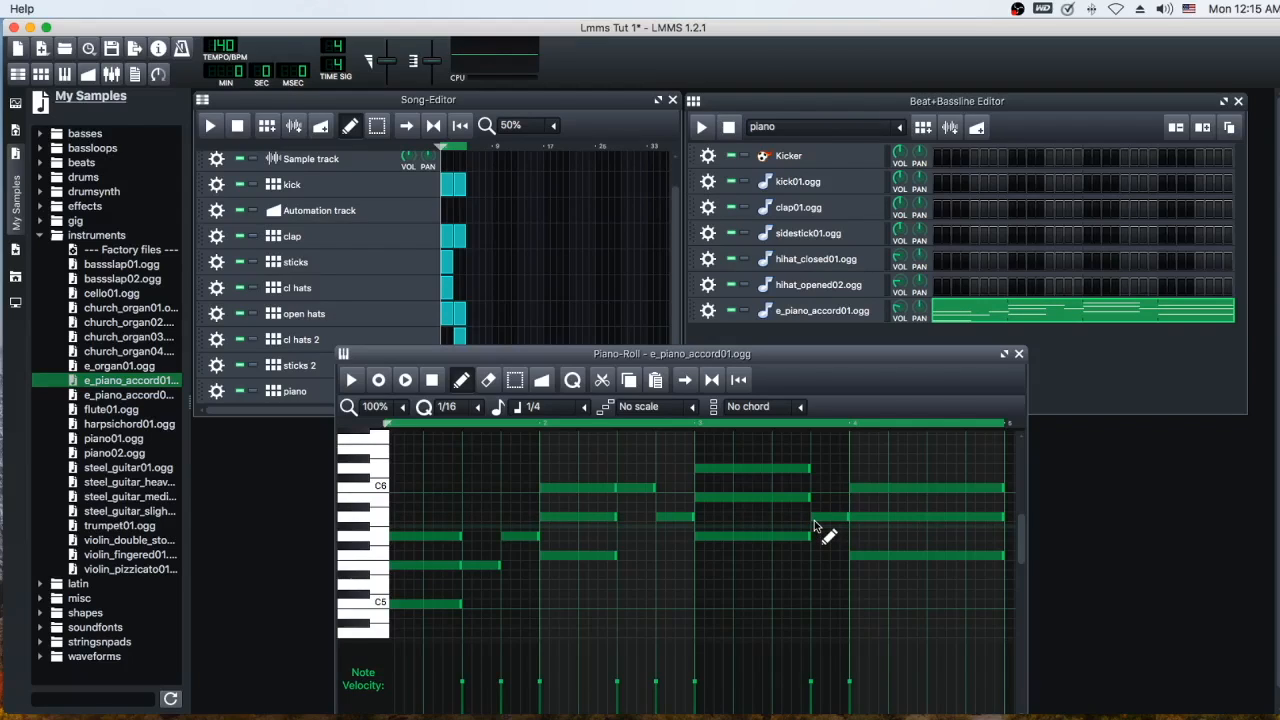
{"action": "left_click_drag", "start_coordinate": [857, 362], "coordinate": [849, 387]}
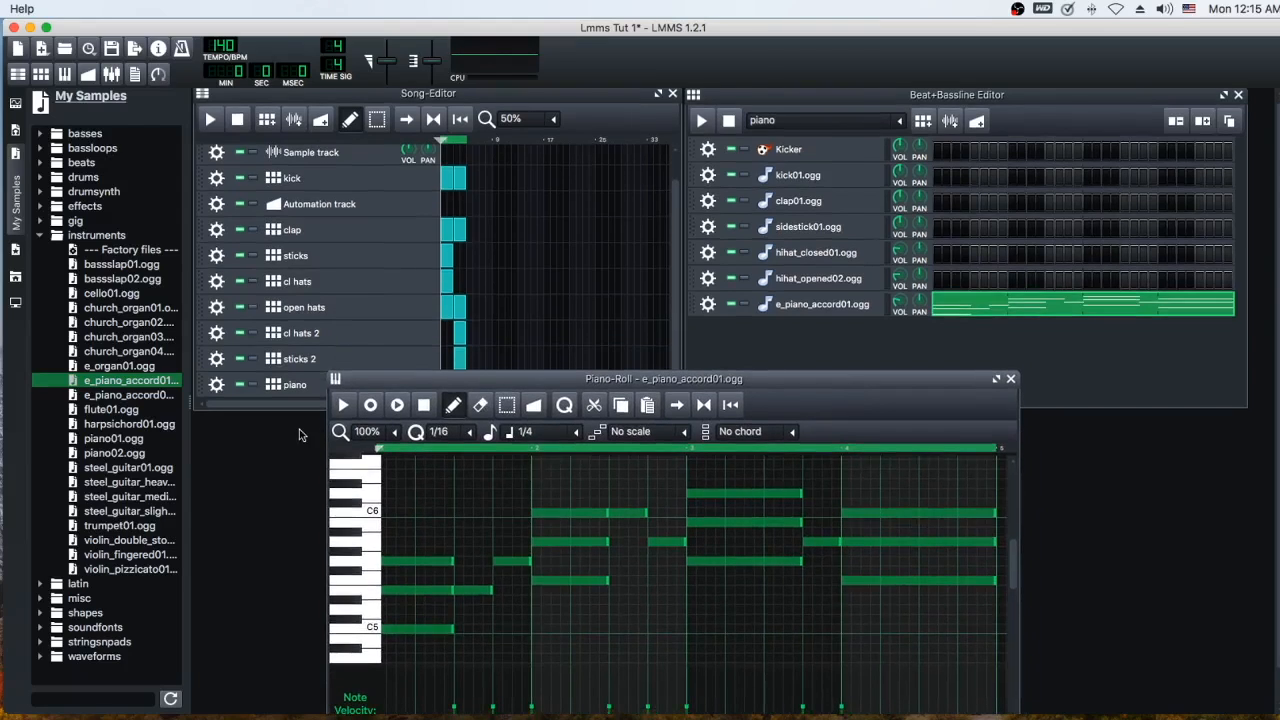
- Add flute01.ogg as a Beat+Bassline track, then create a new beat/bassline pattern and add more steps to it
{"action": "left_click", "coordinate": [121, 410]}
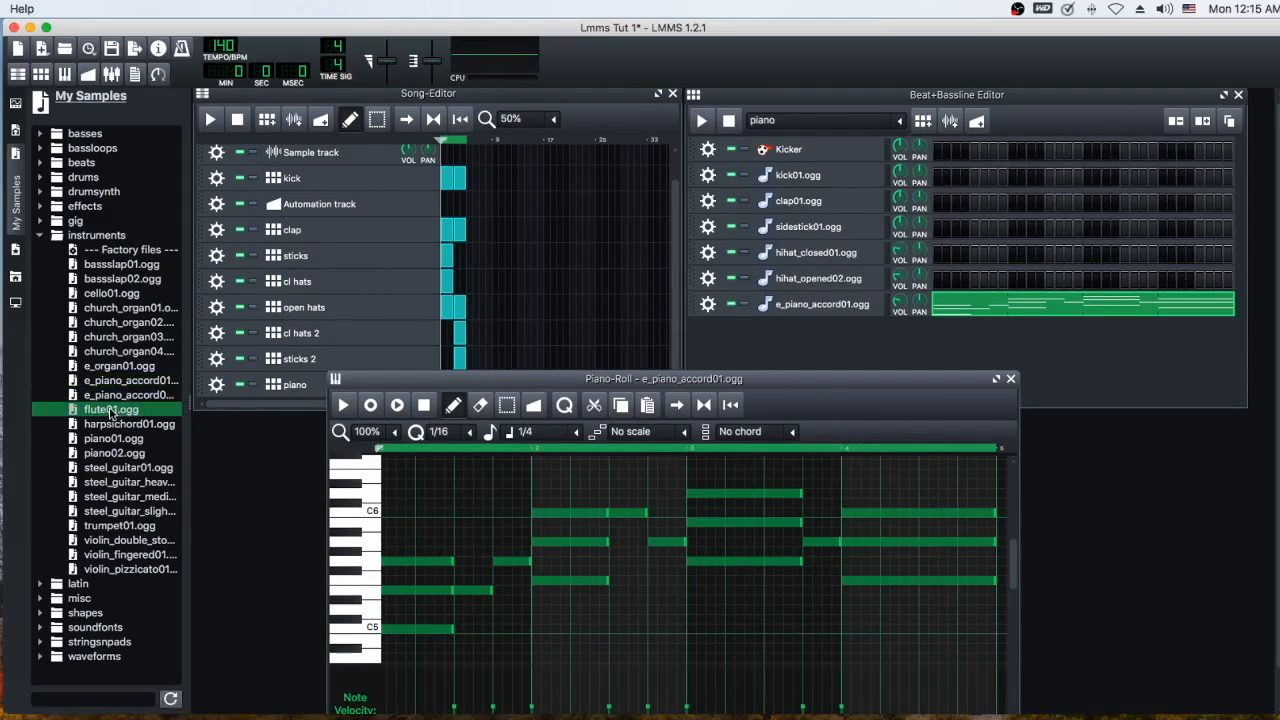
{"action": "left_click_drag", "start_coordinate": [112, 414], "coordinate": [834, 352]}
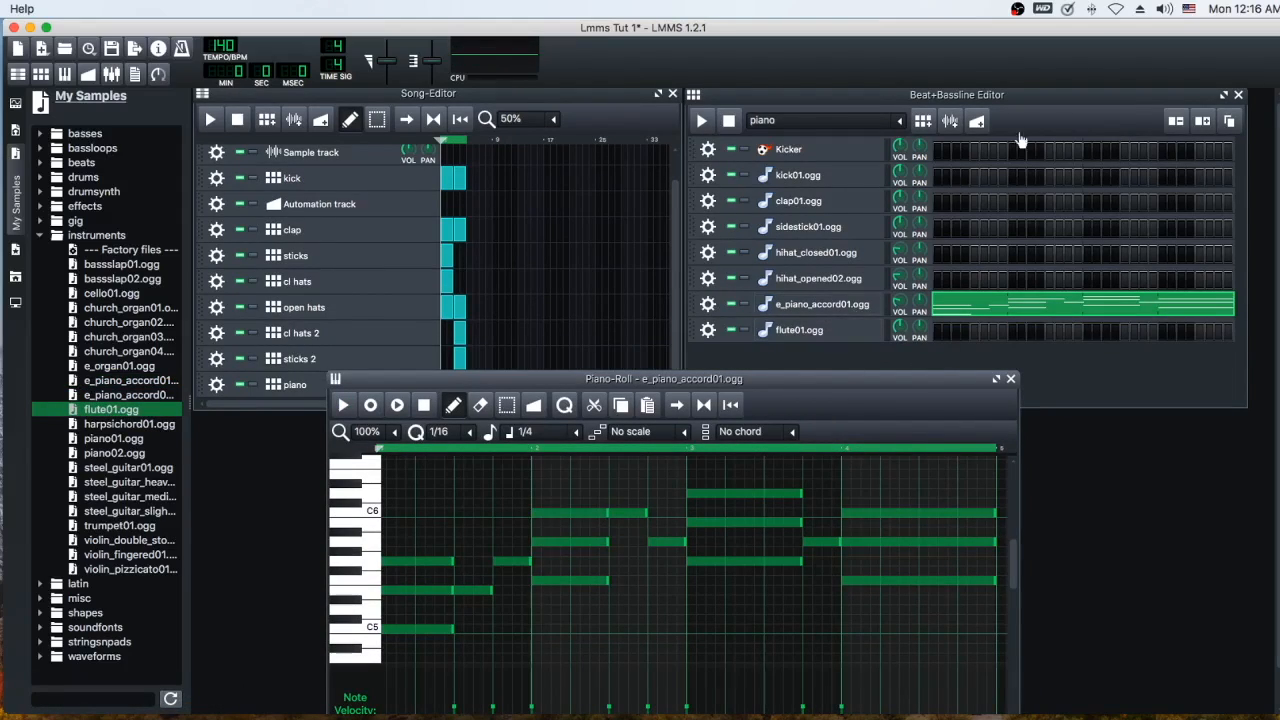
{"action": "left_click", "coordinate": [922, 121]}
{"action": "left_click", "coordinate": [1203, 121]}
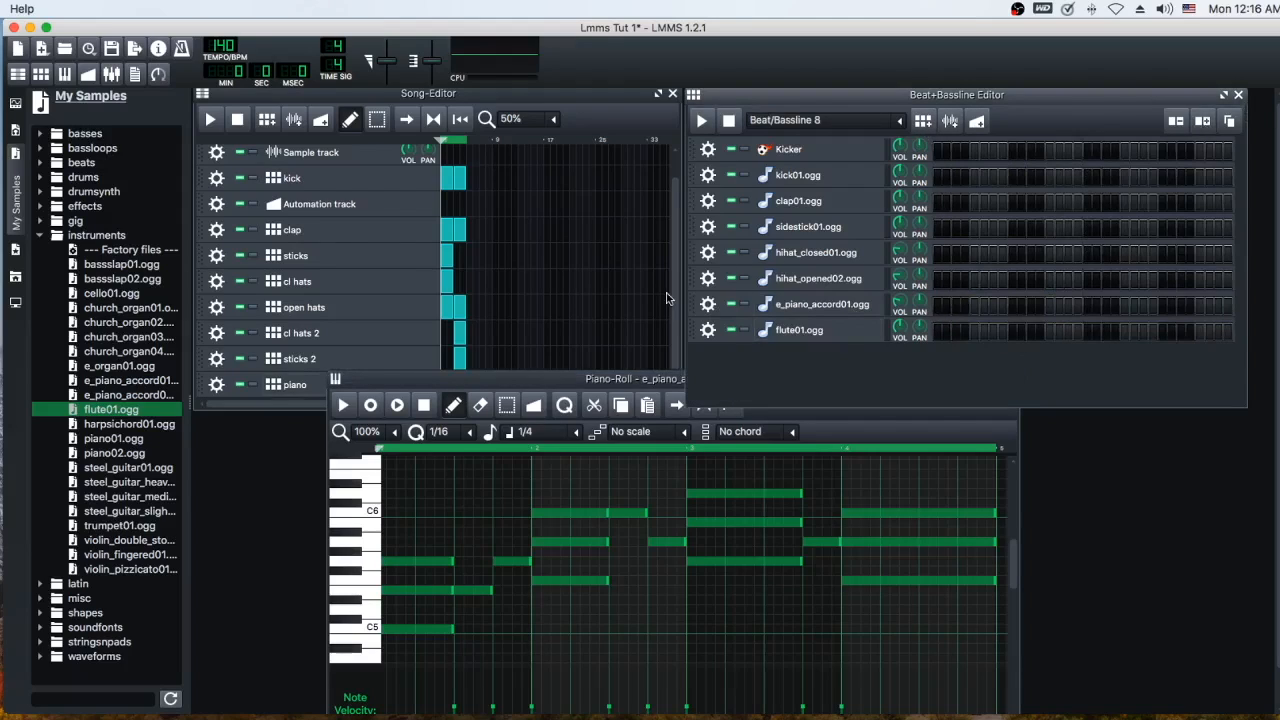
- Rename the new Beat/Bassline 8 track in the Song-Editor to flute
{"action": "left_click", "coordinate": [286, 405]}
{"action": "scroll", "coordinate": [356, 353], "scroll_direction": "down", "scroll_amount": 1}
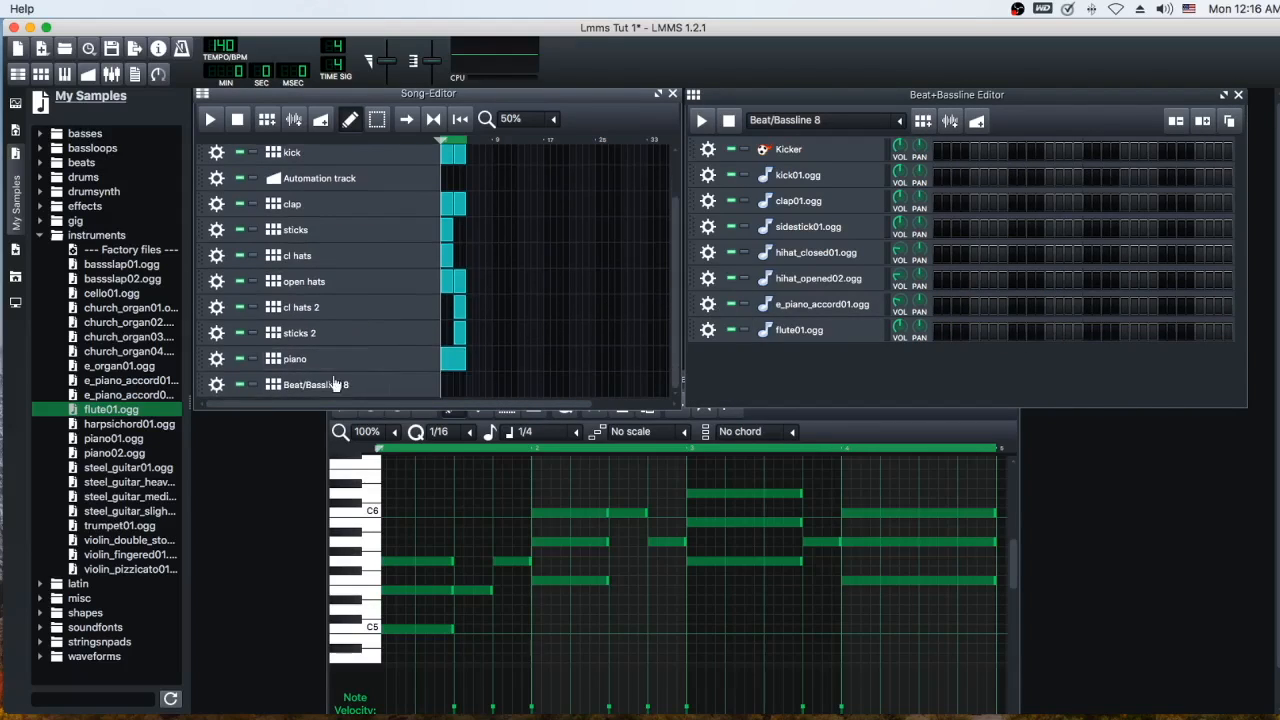
{"action": "double_click", "coordinate": [326, 396]}
{"action": "type", "text": "flute"}
{"action": "key", "text": "Return"}
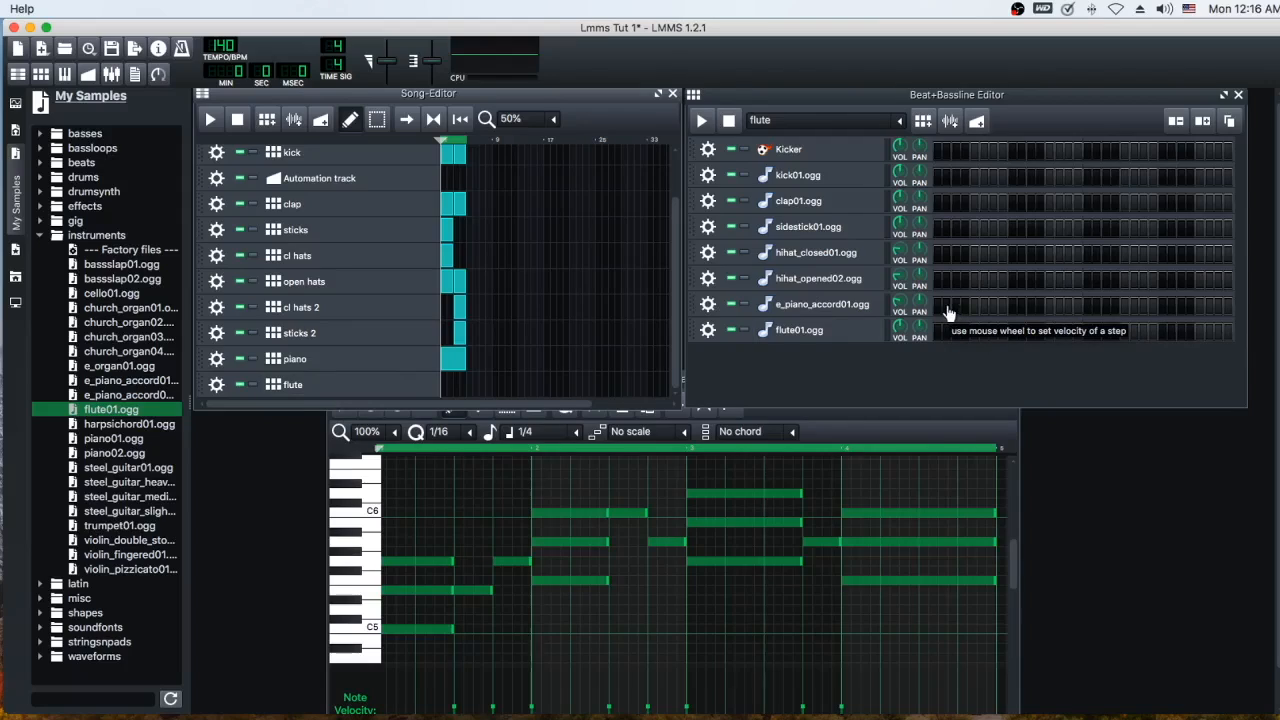
- Copy the e_piano_accord01.ogg notes from the piano pattern and paste them into the flute01.ogg row of the flute pattern
{"action": "left_click", "coordinate": [899, 120]}
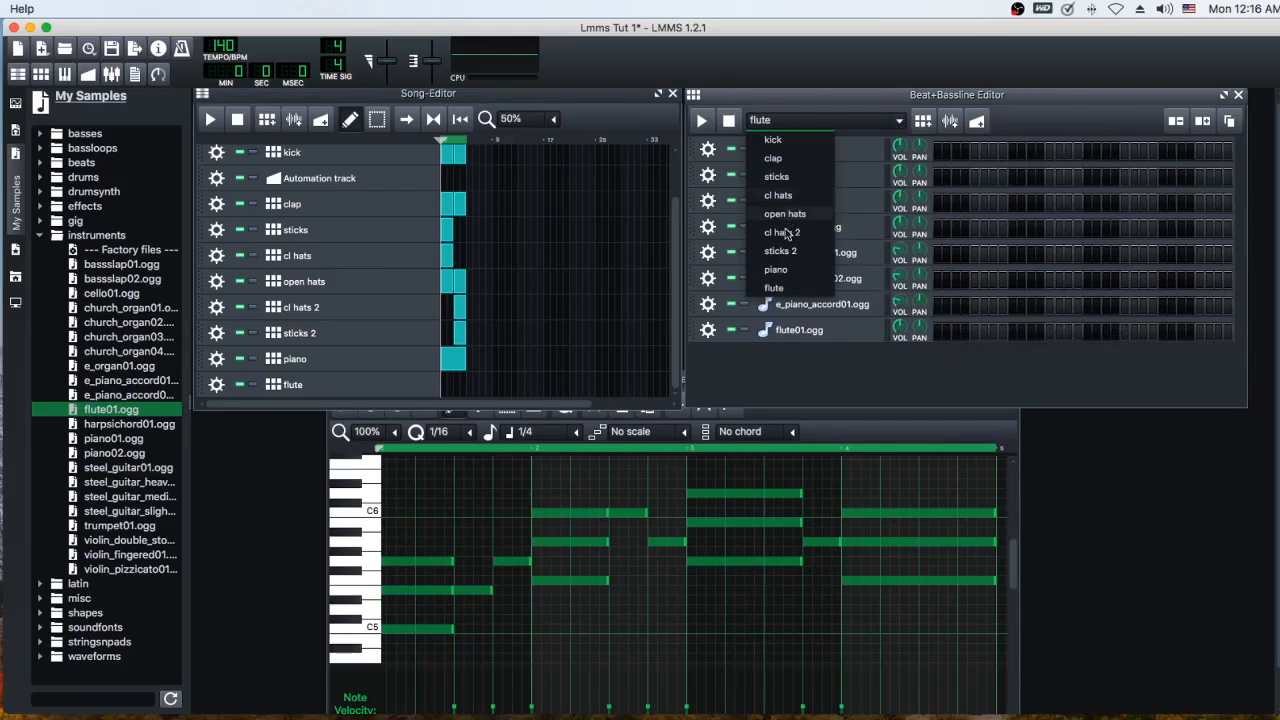
{"action": "left_click", "coordinate": [776, 270]}
{"action": "right_click", "coordinate": [1008, 308]}
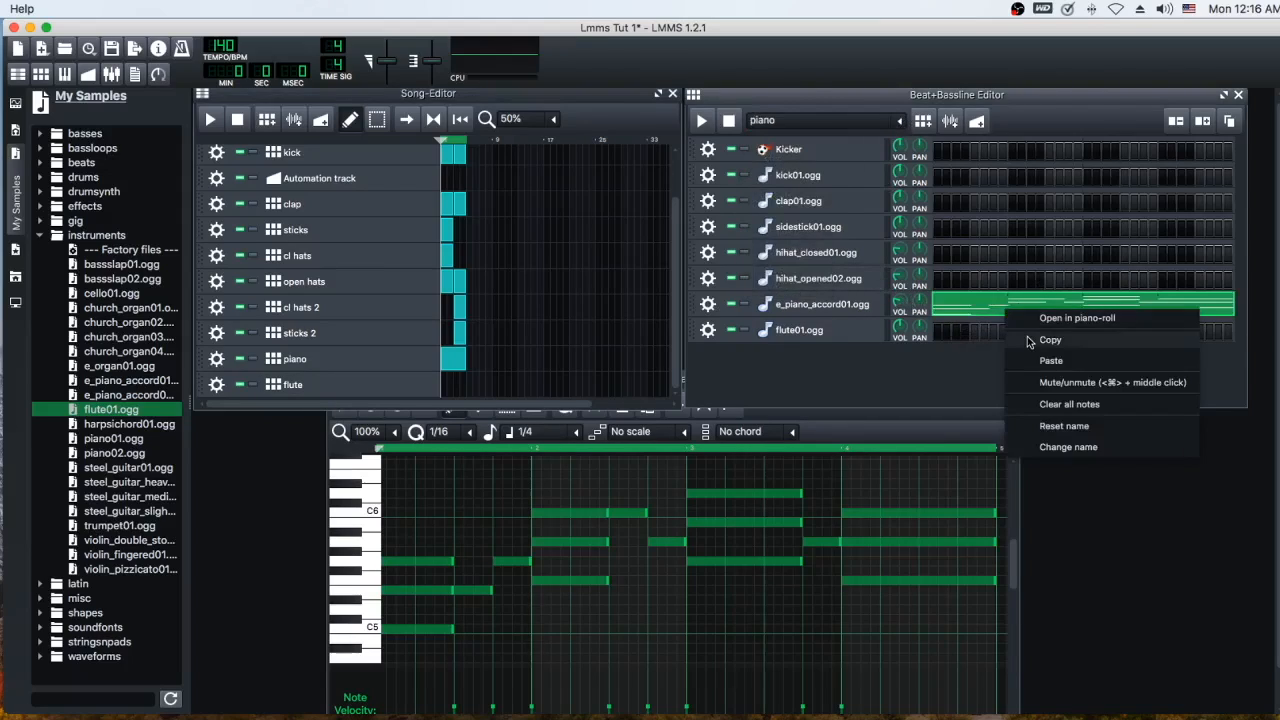
{"action": "left_click", "coordinate": [1033, 343]}
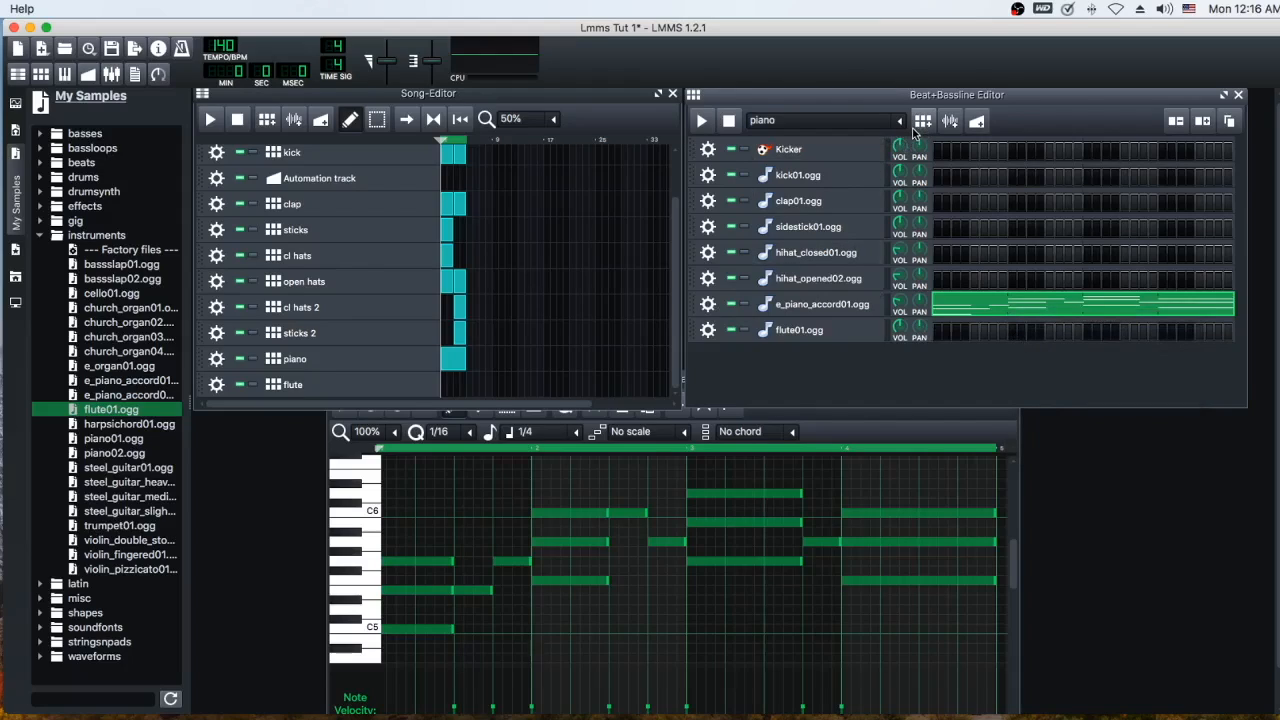
{"action": "left_click", "coordinate": [900, 121]}
{"action": "left_click", "coordinate": [776, 287]}
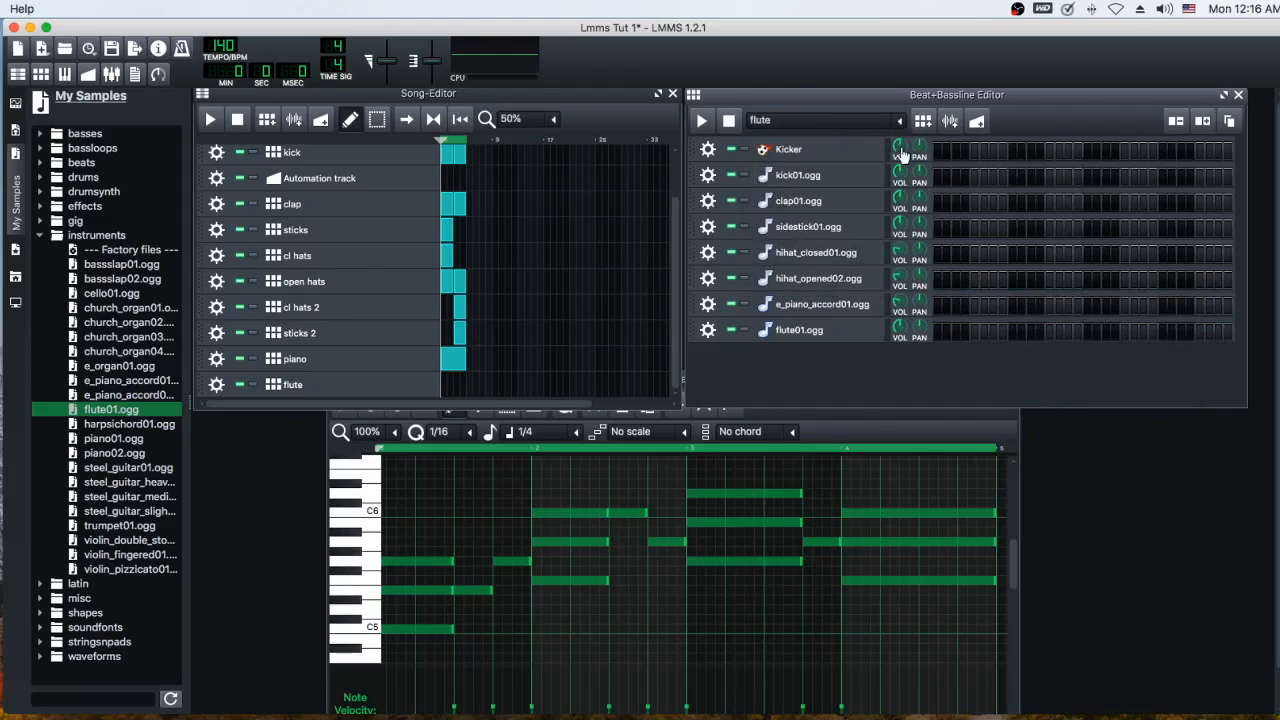
{"action": "right_click", "coordinate": [940, 340]}
{"action": "left_click", "coordinate": [945, 345]}
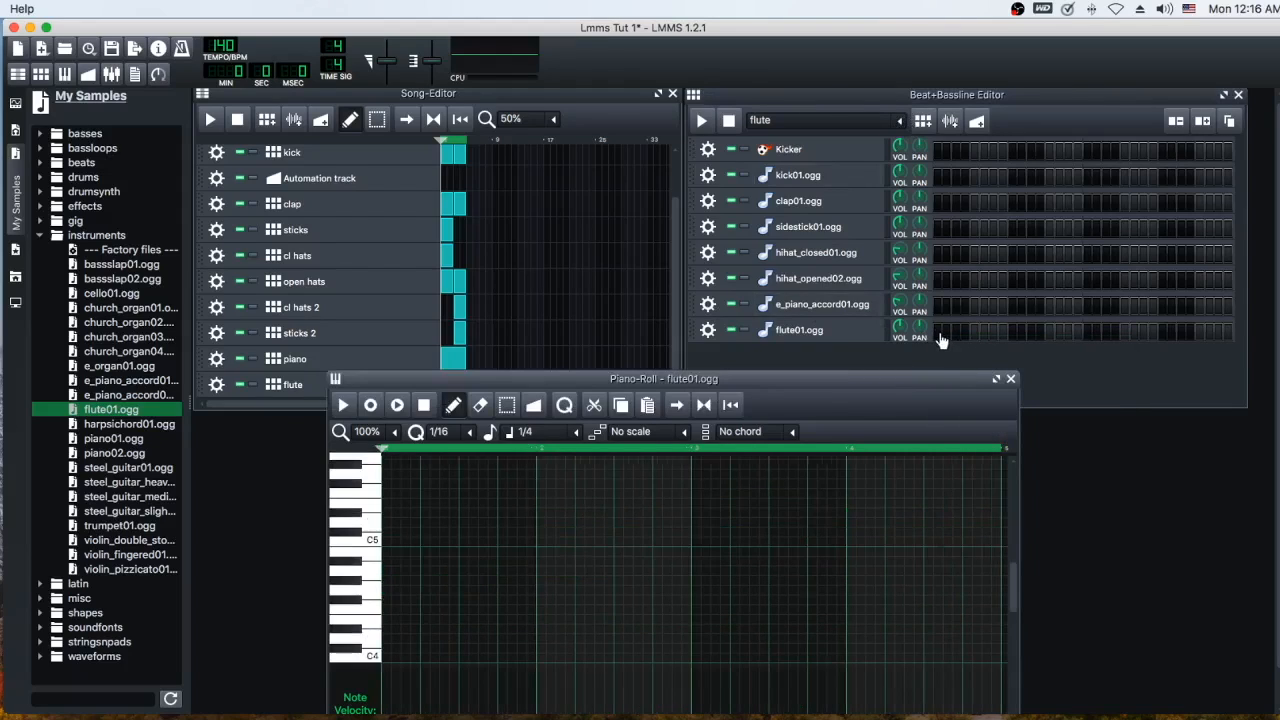
{"action": "right_click", "coordinate": [940, 340]}
{"action": "left_click", "coordinate": [984, 389]}
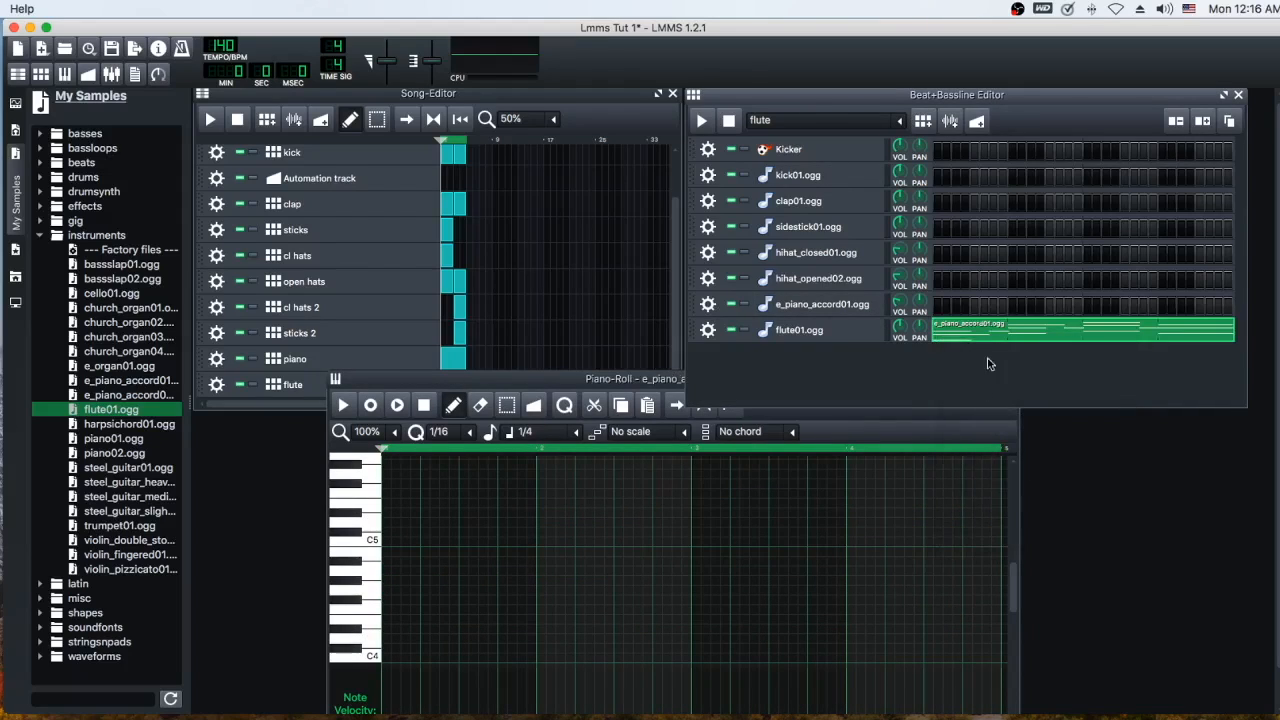
- Open the pasted flute01.ogg notes in the piano roll and play them back
{"action": "left_click", "coordinate": [995, 343]}
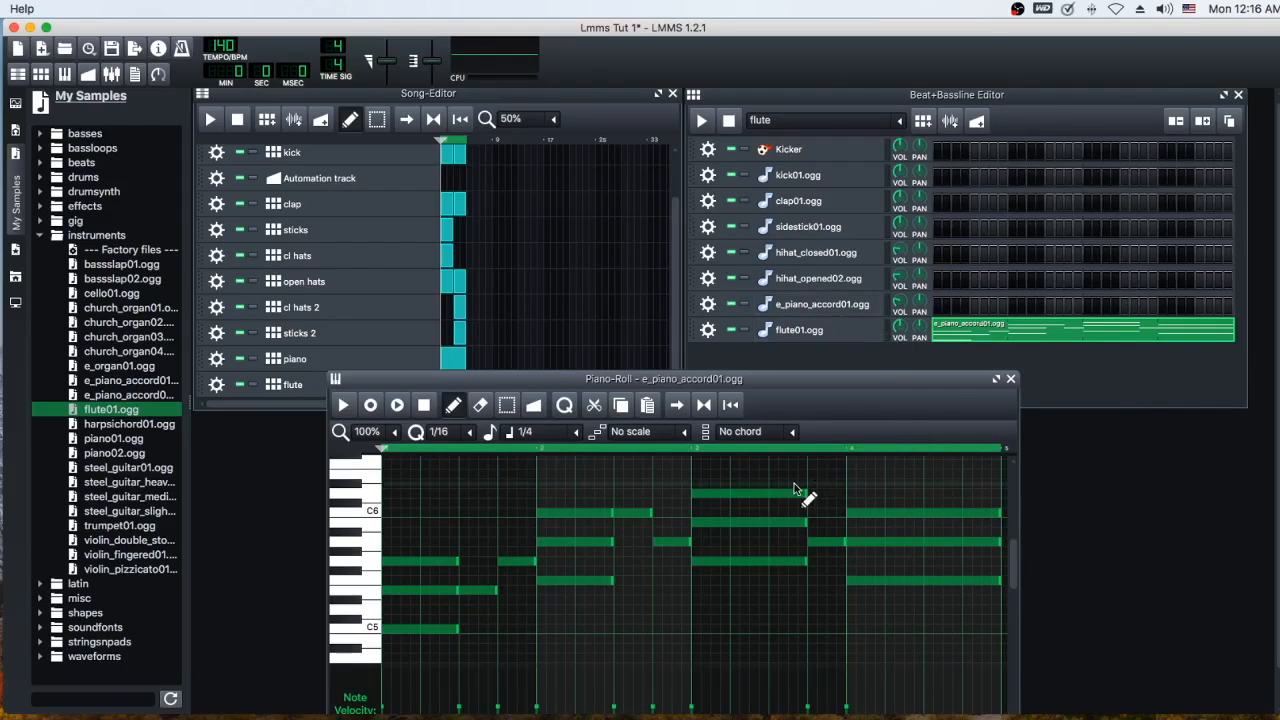
{"action": "left_click", "coordinate": [348, 404]}
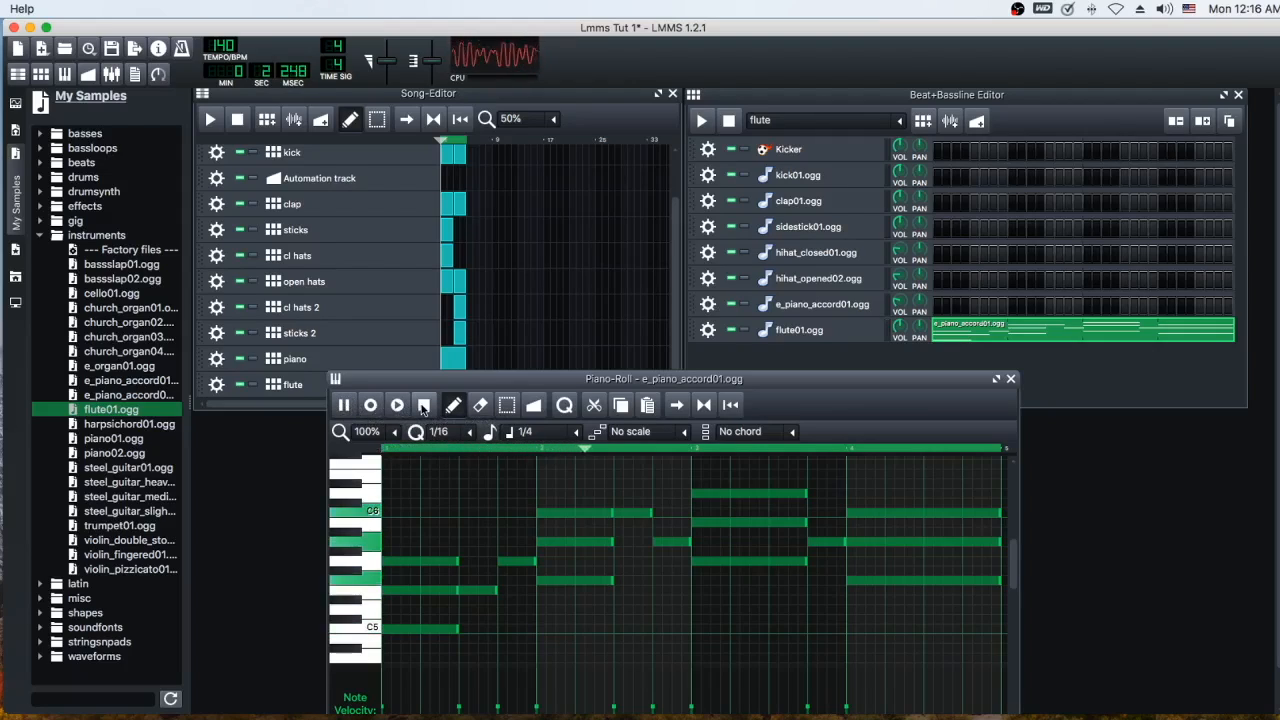
{"action": "left_click", "coordinate": [424, 405]}
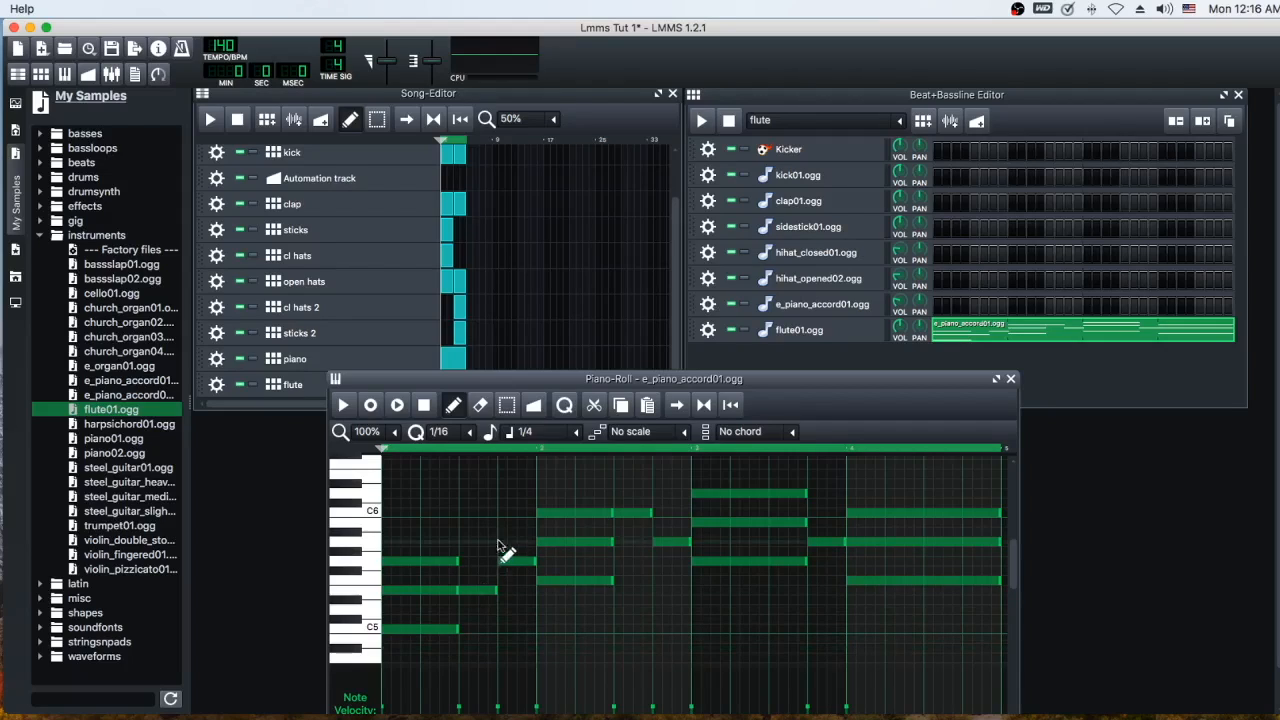
- Delete the two lower notes of every chord in the flute01.ogg notes, keeping only the top melody line
{"action": "mouse_move", "coordinate": [430, 648]}
{"action": "left_mouse_down"}
{"action": "mouse_move", "coordinate": [431, 609]}
{"action": "mouse_move", "coordinate": [434, 657]}
{"action": "mouse_move", "coordinate": [445, 607]}
{"action": "mouse_move", "coordinate": [428, 592]}
{"action": "left_mouse_up"}
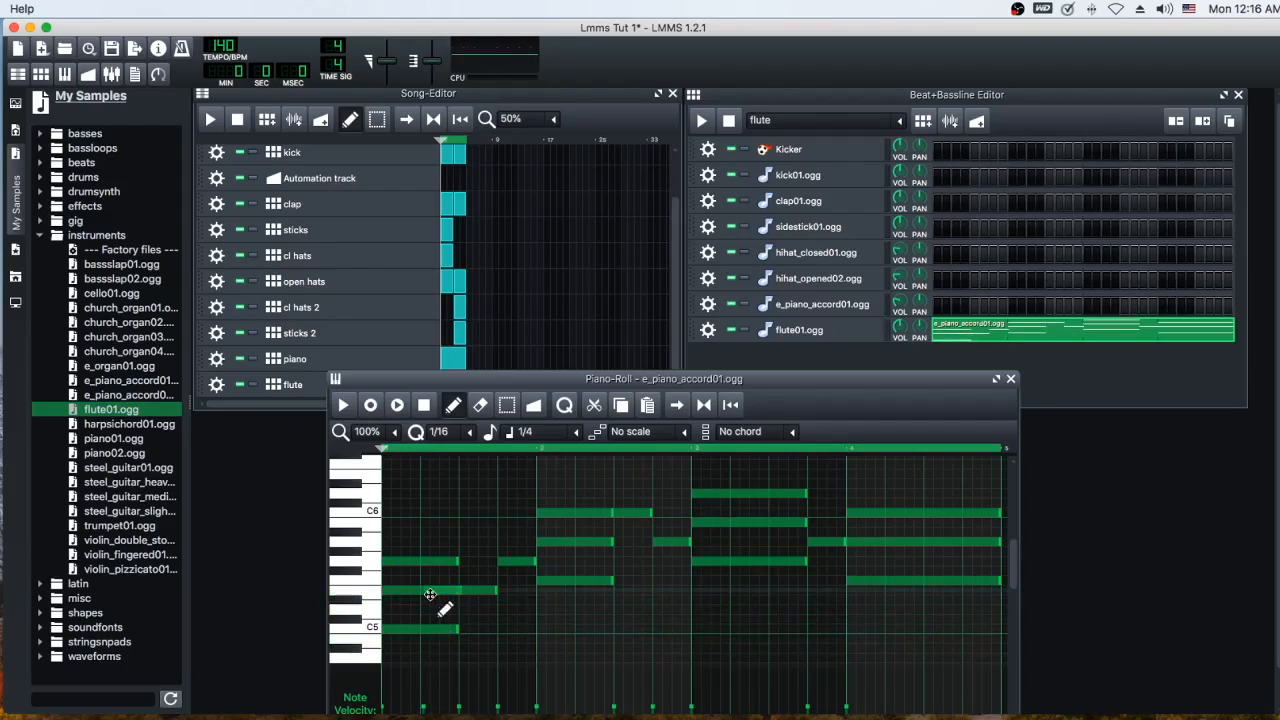
{"action": "right_click", "coordinate": [428, 592]}
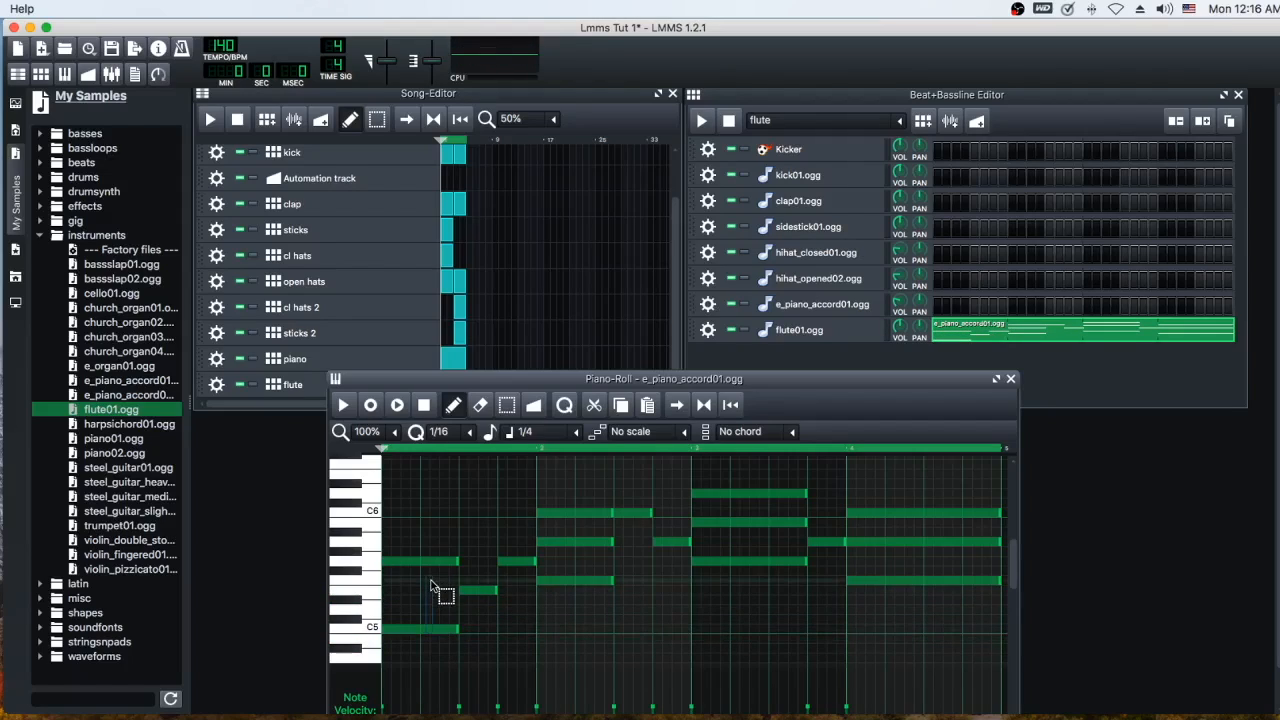
{"action": "right_click", "coordinate": [425, 628]}
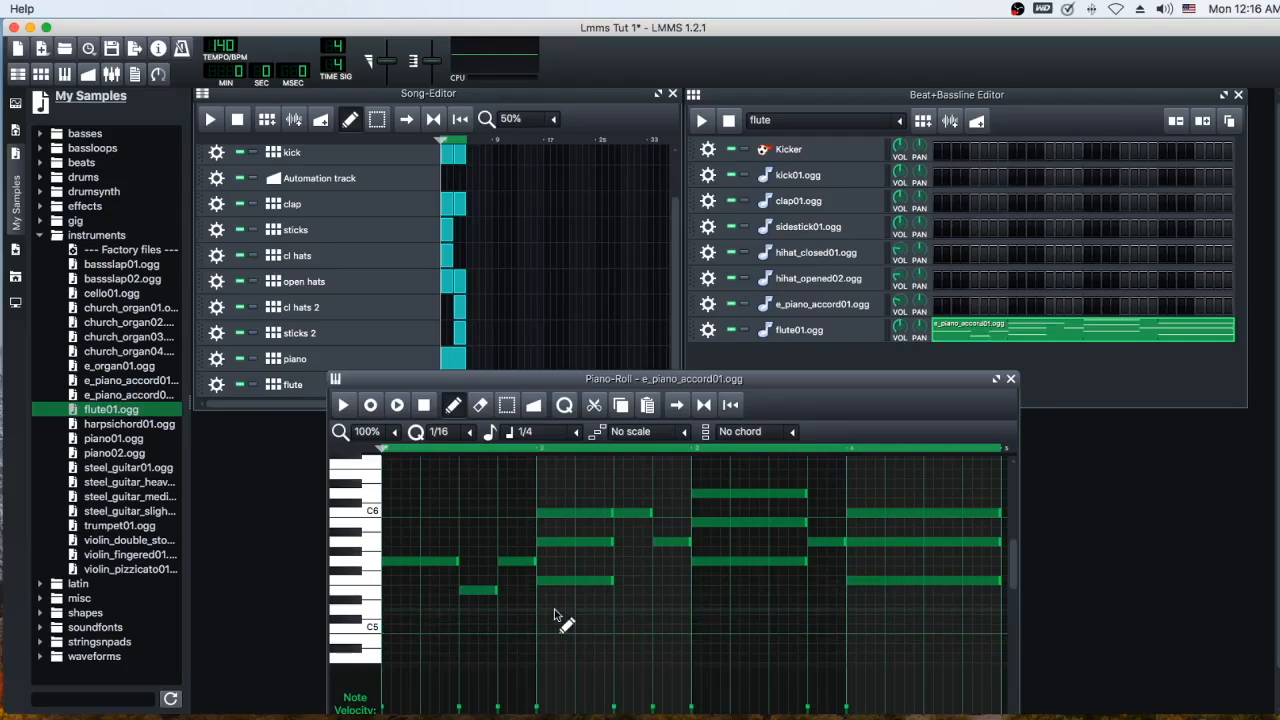
{"action": "left_click_drag", "start_coordinate": [562, 614], "coordinate": [565, 545]}
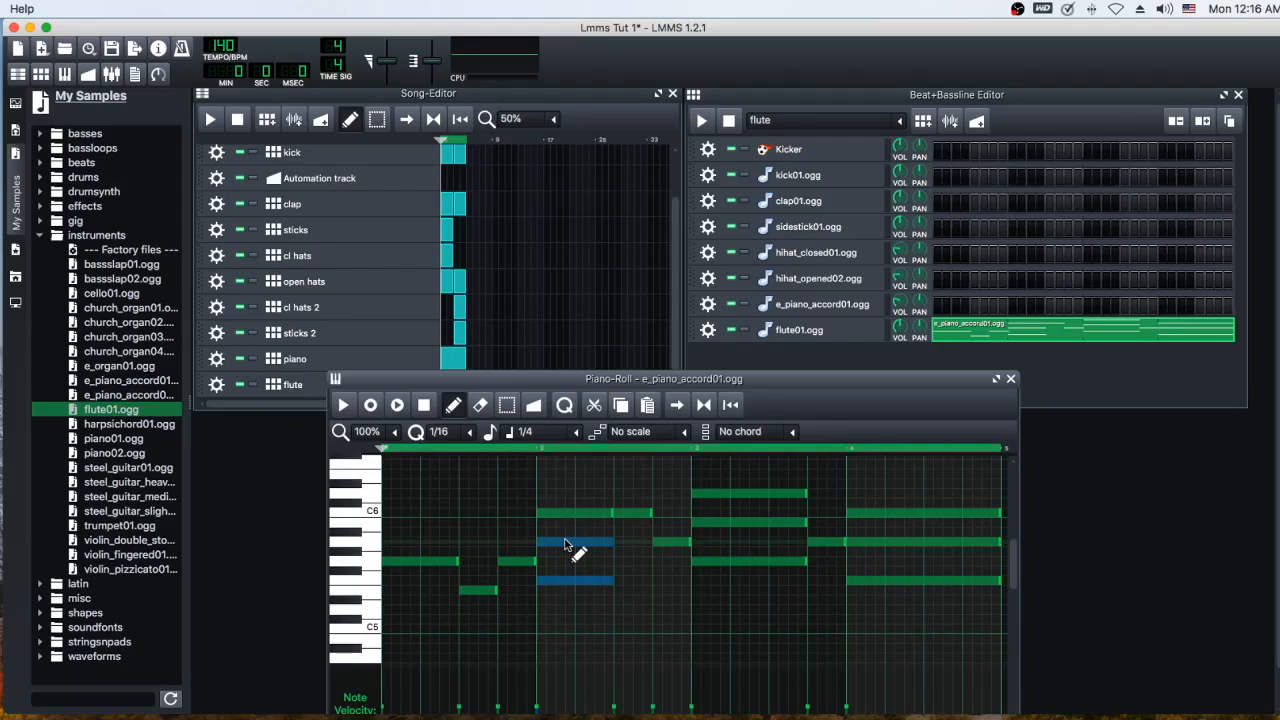
{"action": "key", "text": "Delete"}
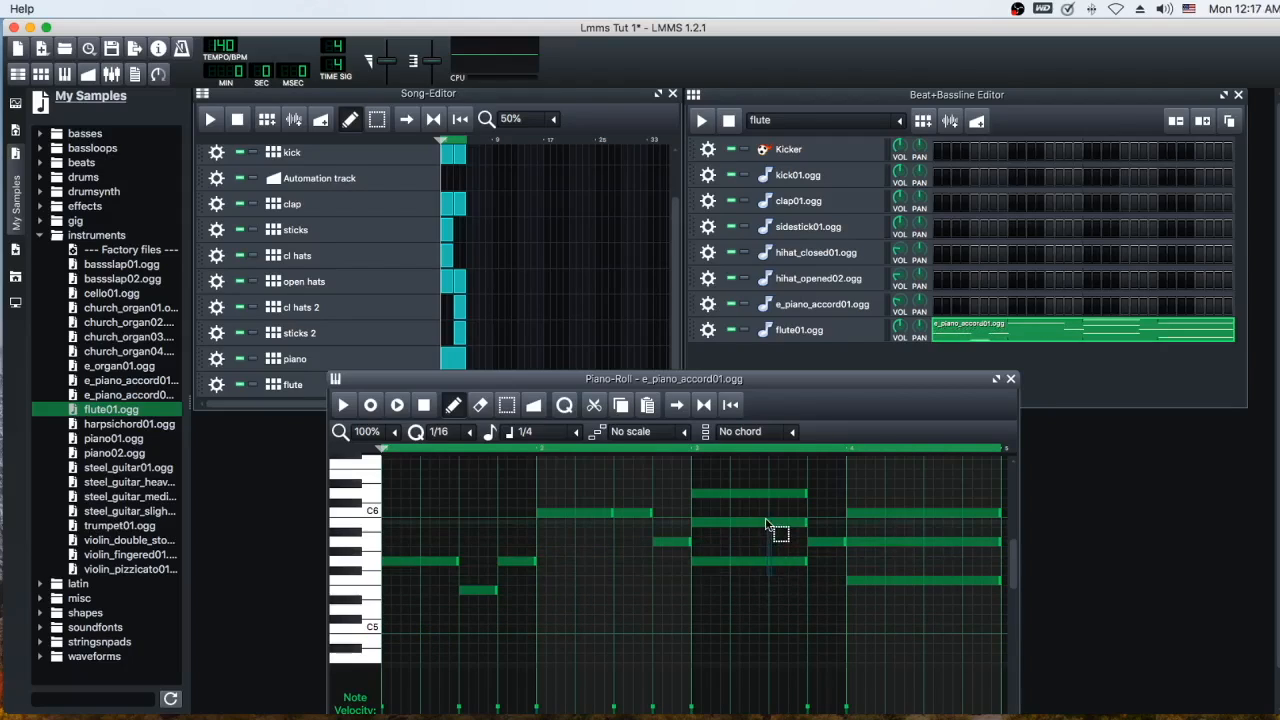
{"action": "left_click_drag", "start_coordinate": [766, 522], "coordinate": [777, 534]}
{"action": "key", "text": "Delete"}
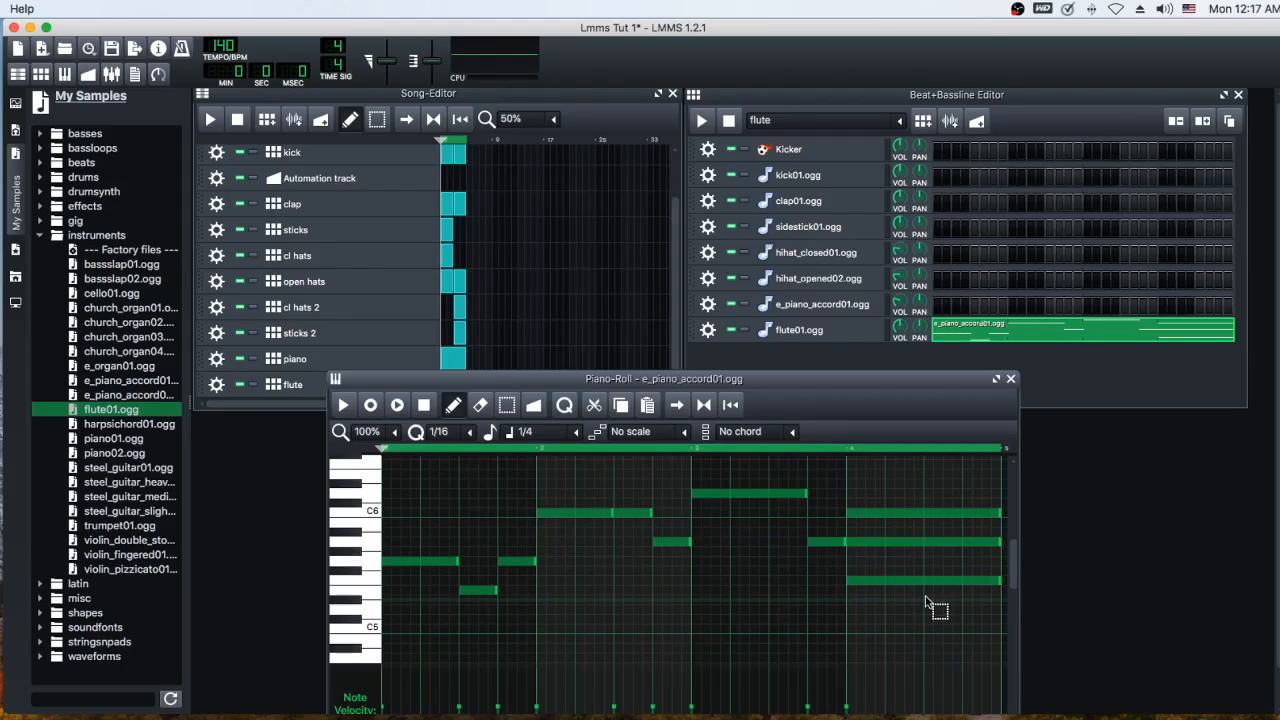
{"action": "left_click_drag", "start_coordinate": [925, 603], "coordinate": [923, 534]}
{"action": "key", "text": "Delete"}
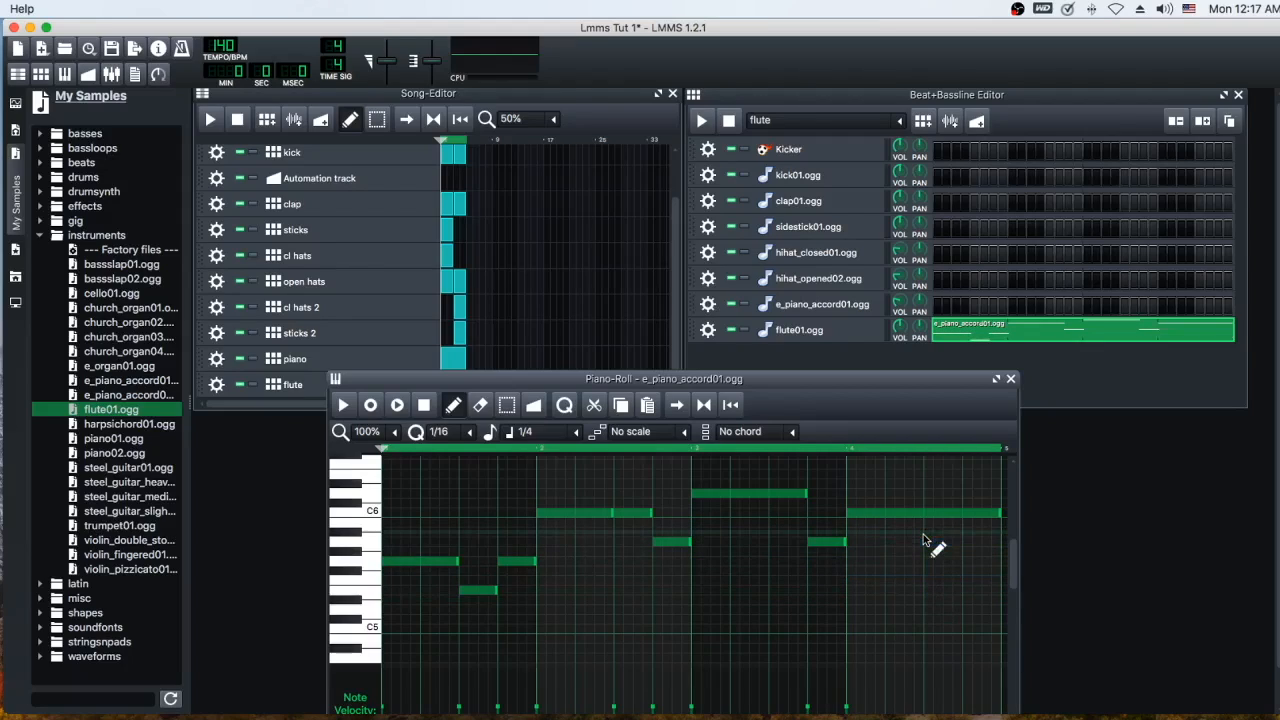
- Play the flute melody and lower the volume of the flute01.ogg track while listening
{"action": "left_click", "coordinate": [343, 404]}
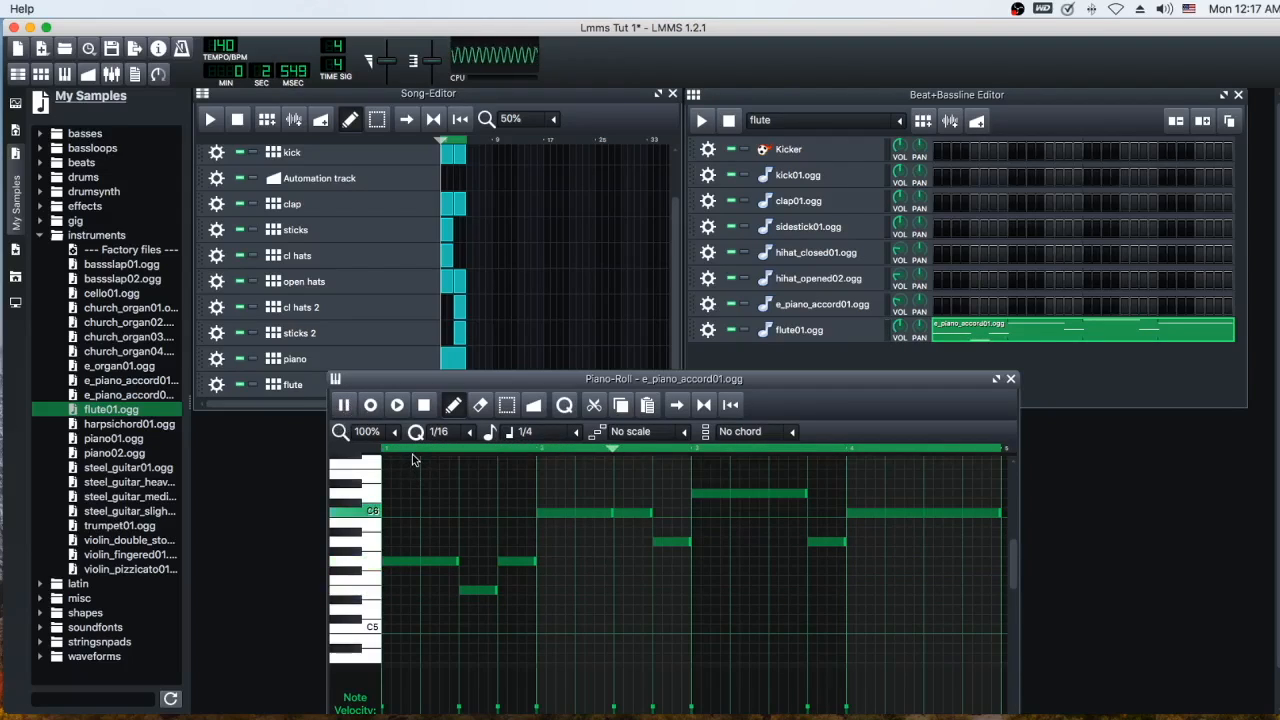
{"action": "left_click", "coordinate": [897, 327]}
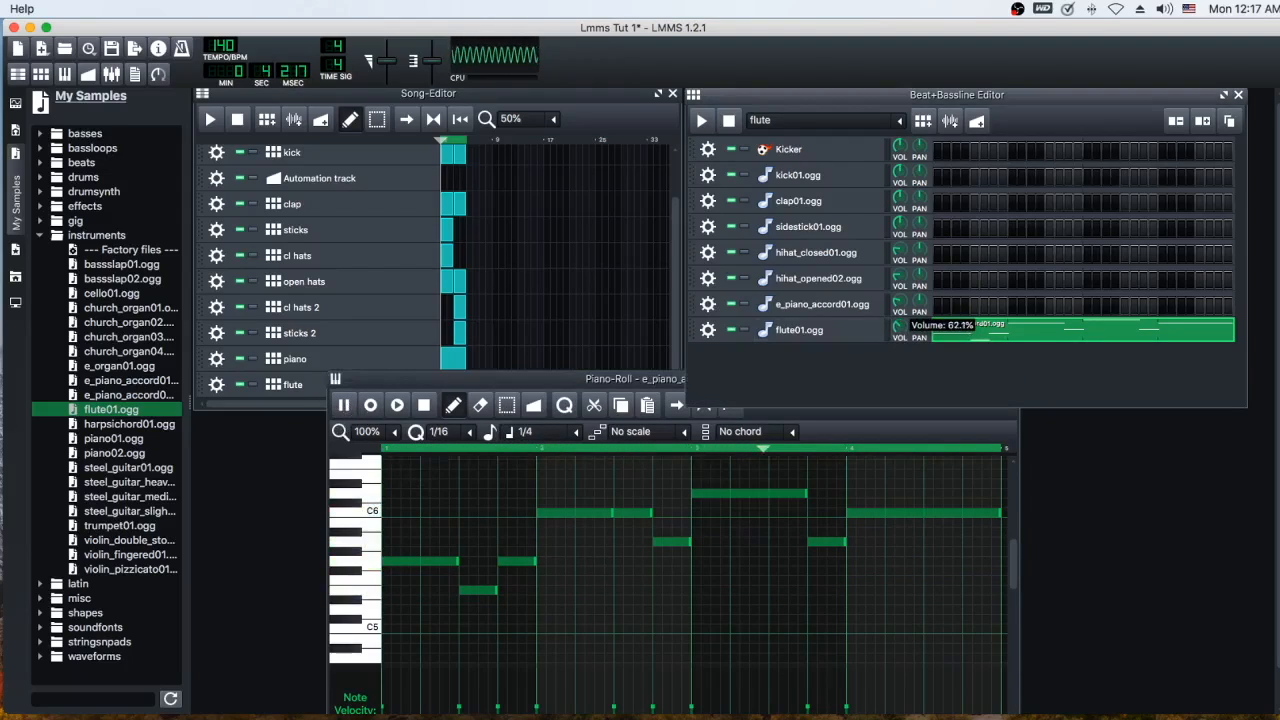
{"action": "left_click_drag", "start_coordinate": [897, 327], "coordinate": [897, 344]}
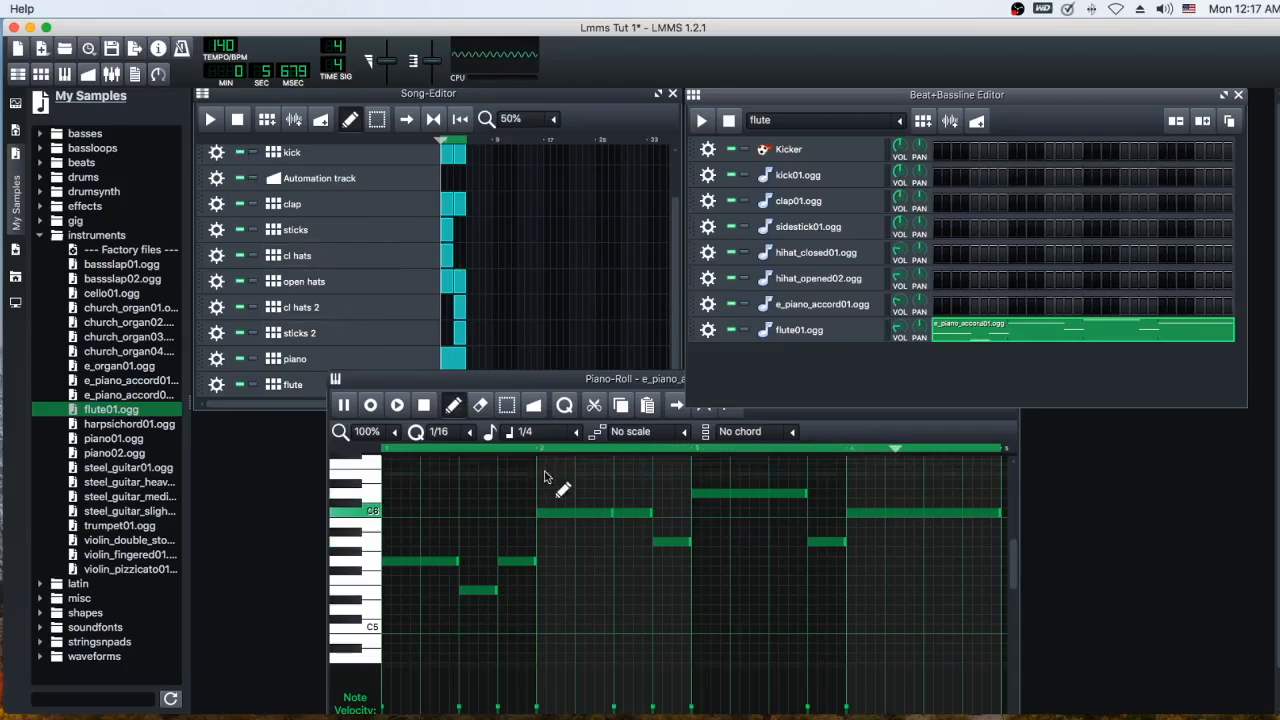
{"action": "key", "text": "space"}
- Briefly play the song, then place a flute pattern block at bar 1 of the flute track in the Song-Editor
{"action": "left_click", "coordinate": [211, 119]}
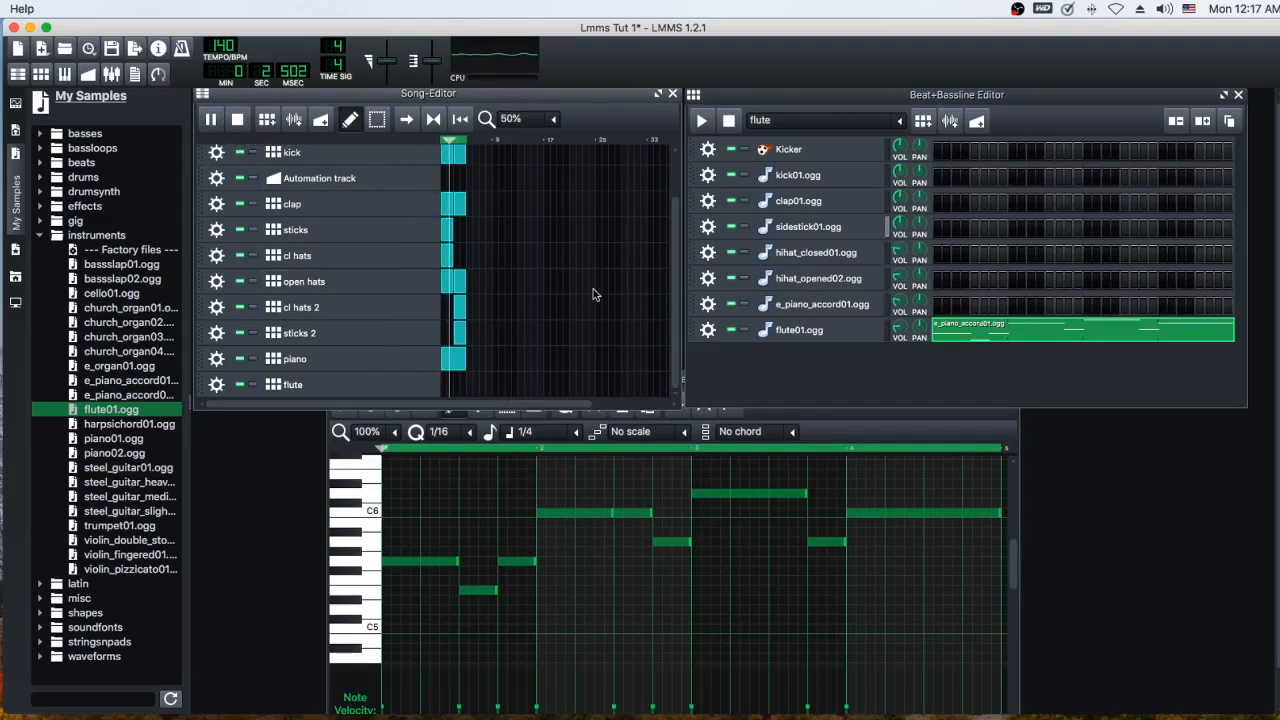
{"action": "key", "text": "space"}
{"action": "left_click", "coordinate": [447, 387]}
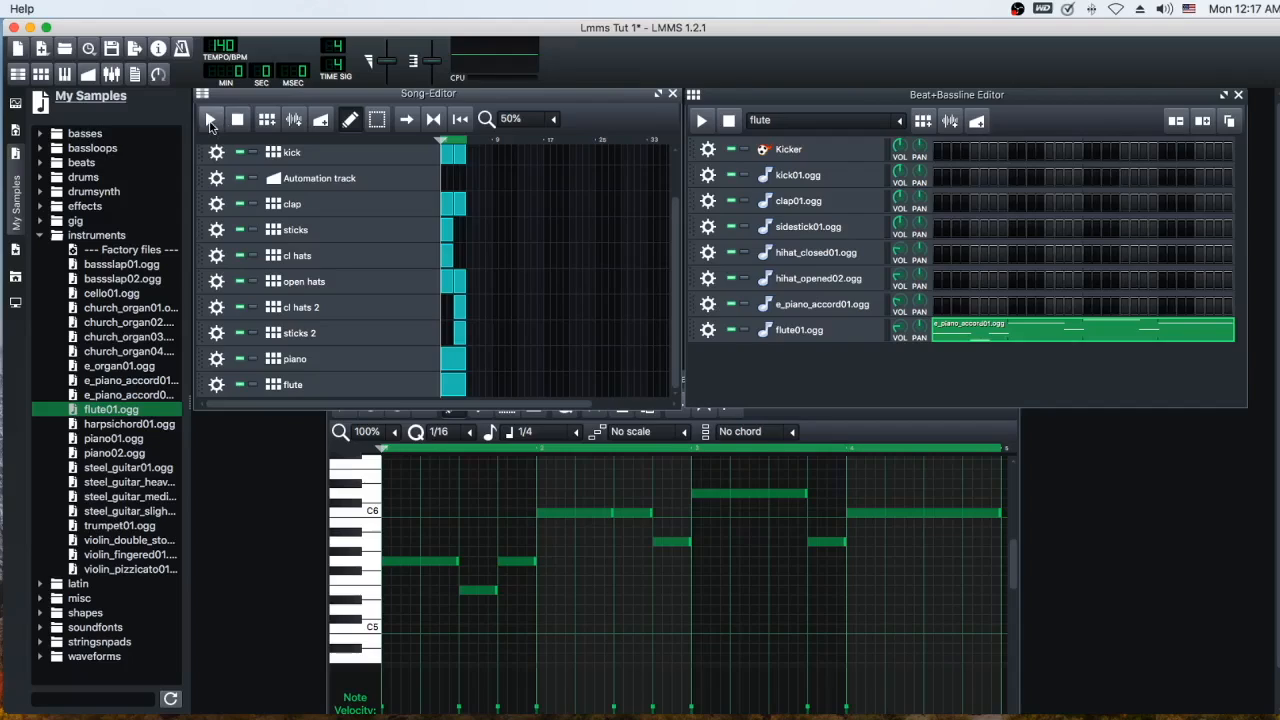
- Play the whole song and reduce the flute01.ogg track's volume further to balance the mix
{"action": "left_click", "coordinate": [211, 120]}
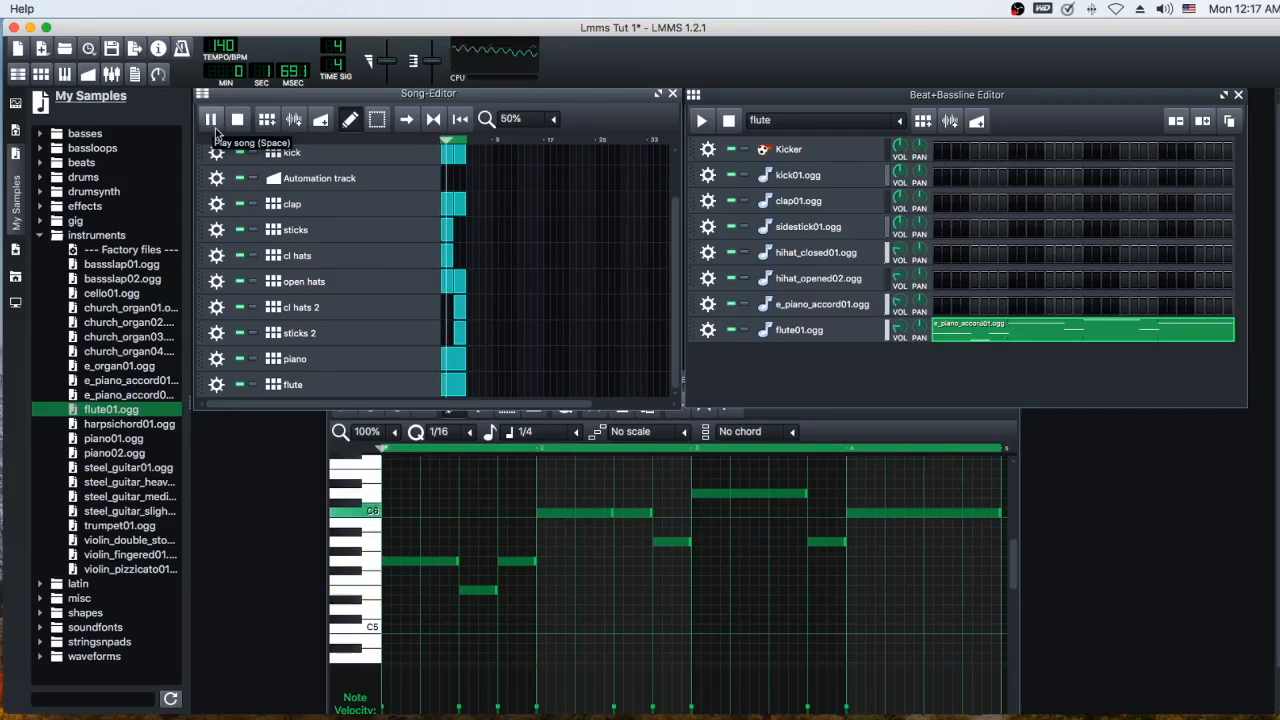
{"action": "mouse_move", "coordinate": [900, 332]}
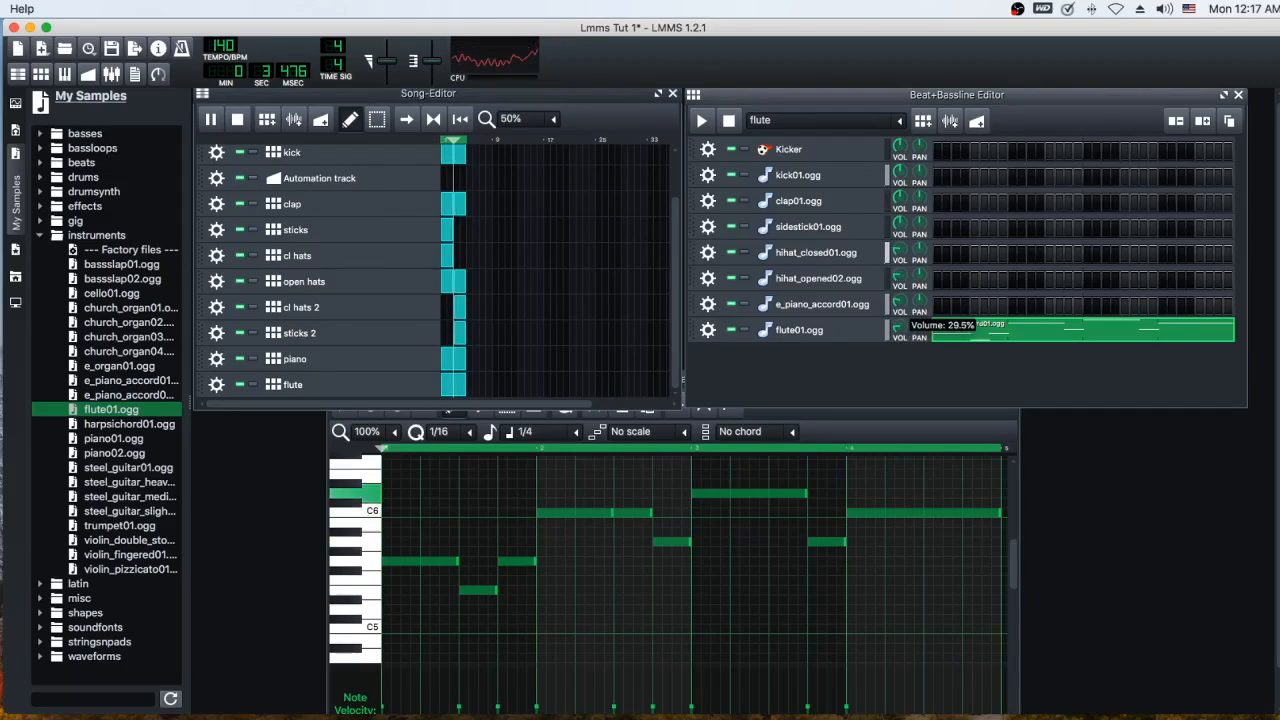
{"action": "left_click_drag", "start_coordinate": [900, 332], "coordinate": [900, 343]}
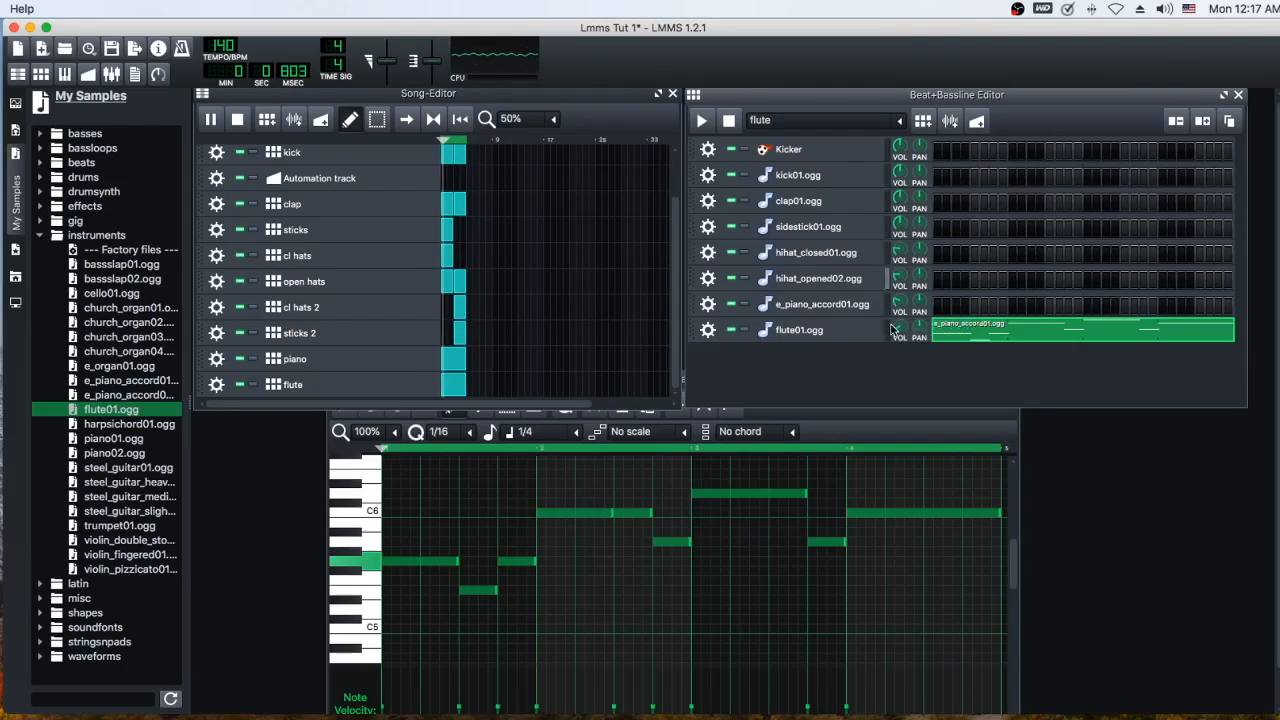
- Reposition and shrink the piano roll window so the flute01.ogg row is uncovered, and stop the song playback
{"action": "left_click", "coordinate": [806, 418]}
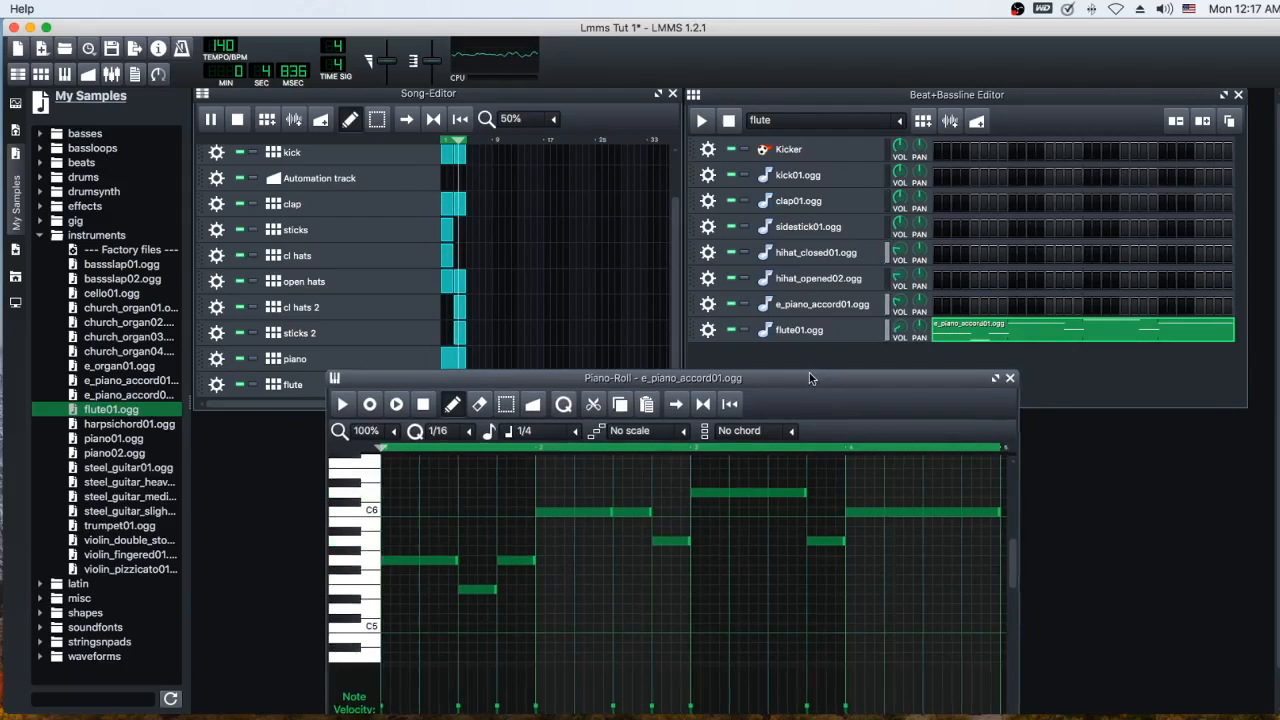
{"action": "left_click_drag", "start_coordinate": [809, 372], "coordinate": [775, 334]}
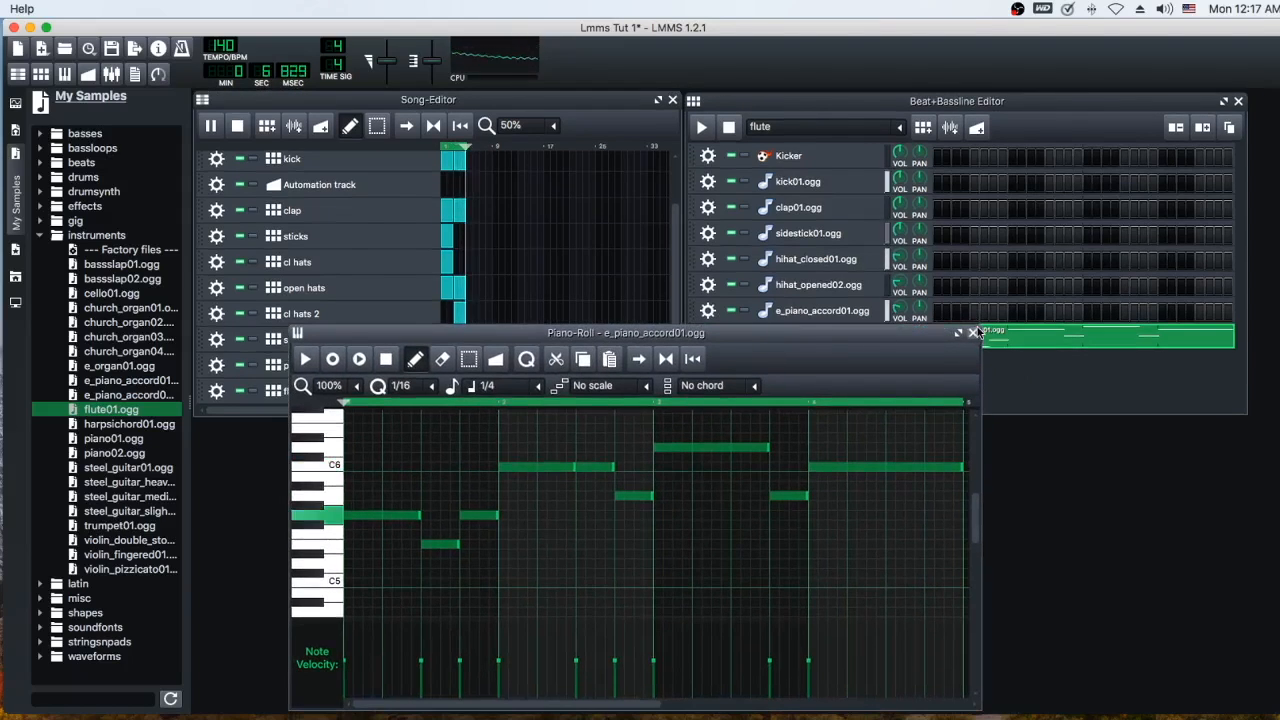
{"action": "left_click_drag", "start_coordinate": [980, 328], "coordinate": [962, 388]}
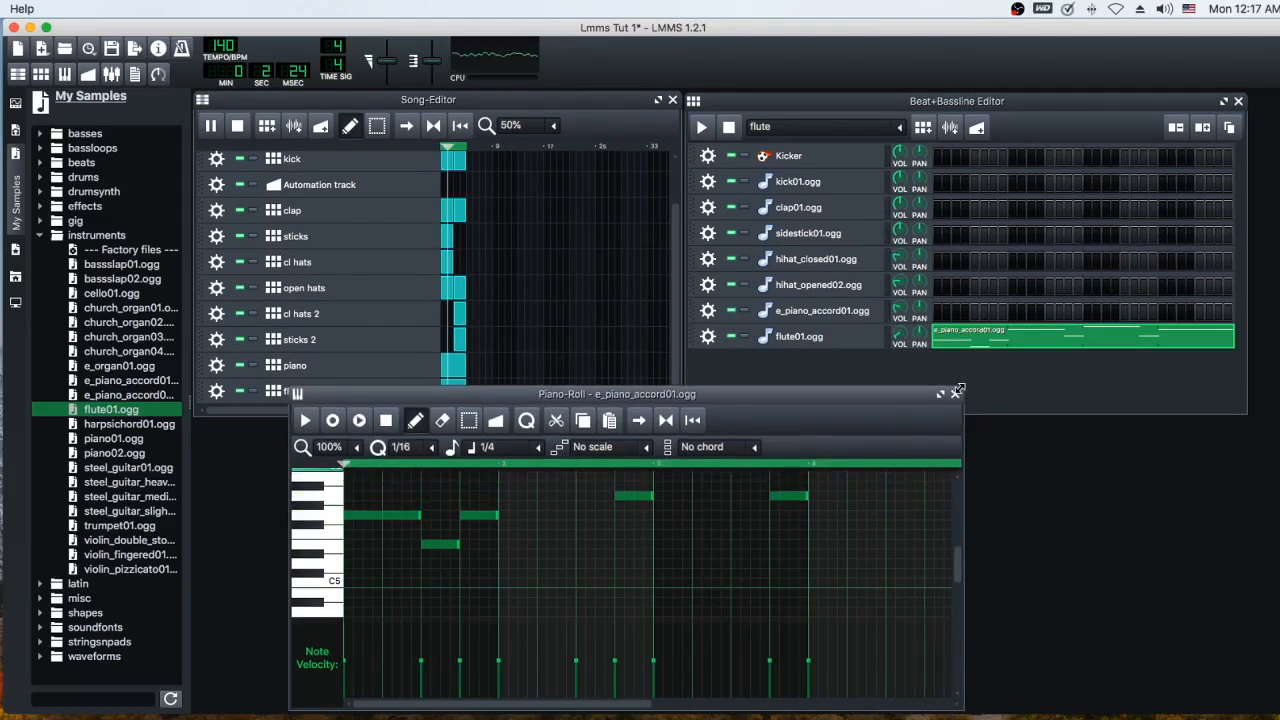
{"action": "key", "text": "space"}
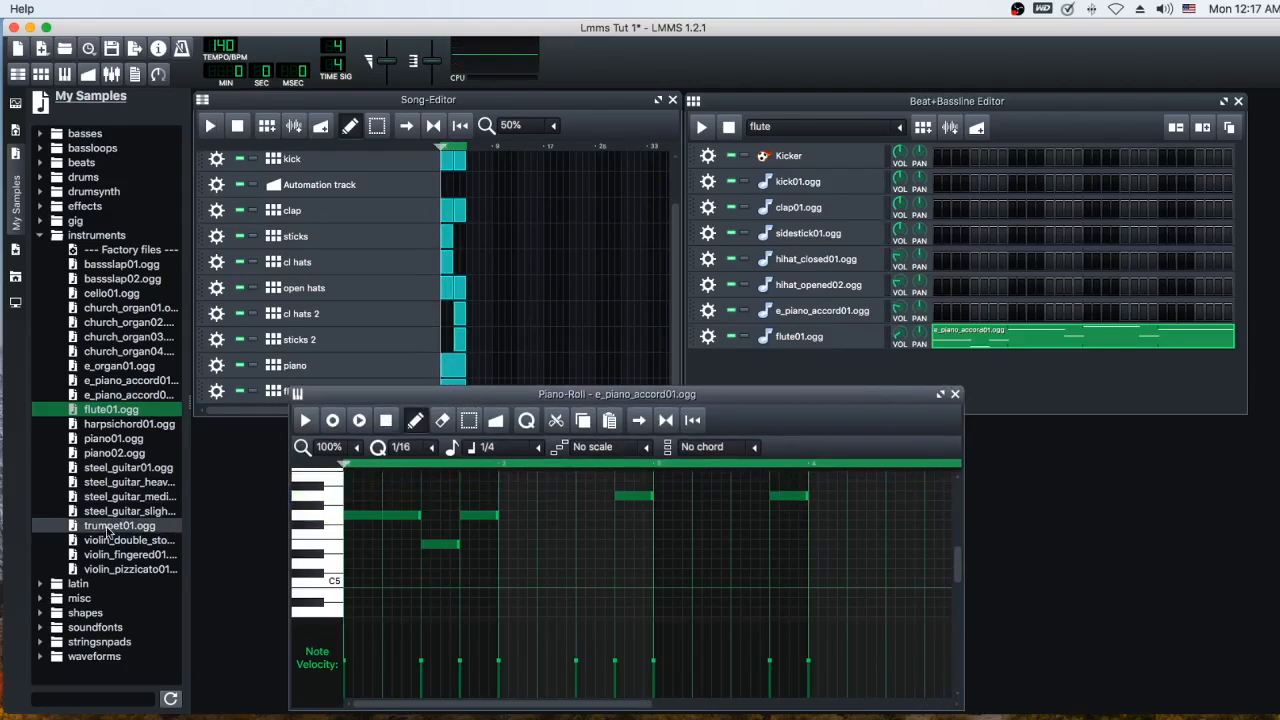
- Audition the violin samples in the instruments folder and add violin_pizzicato01.ogg as a new track in the Beat+Bassline Editor
{"action": "left_click", "coordinate": [108, 570]}
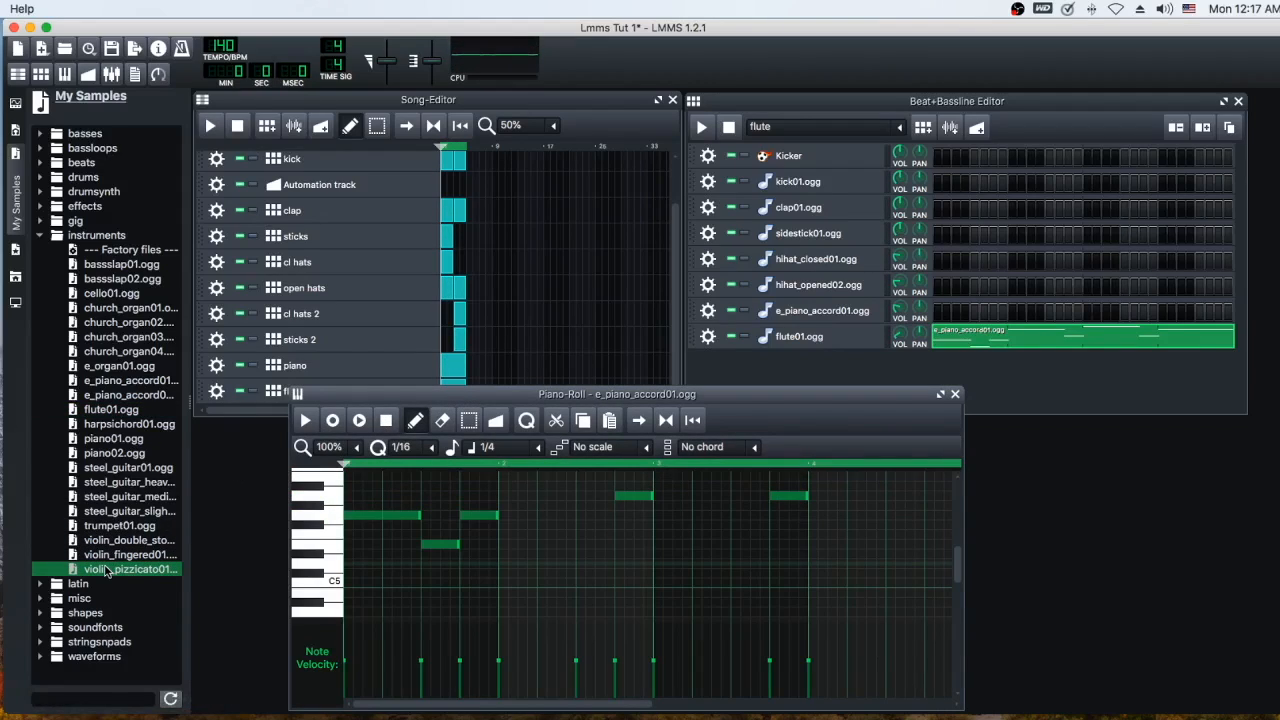
{"action": "left_click", "coordinate": [110, 555]}
{"action": "left_click", "coordinate": [112, 541]}
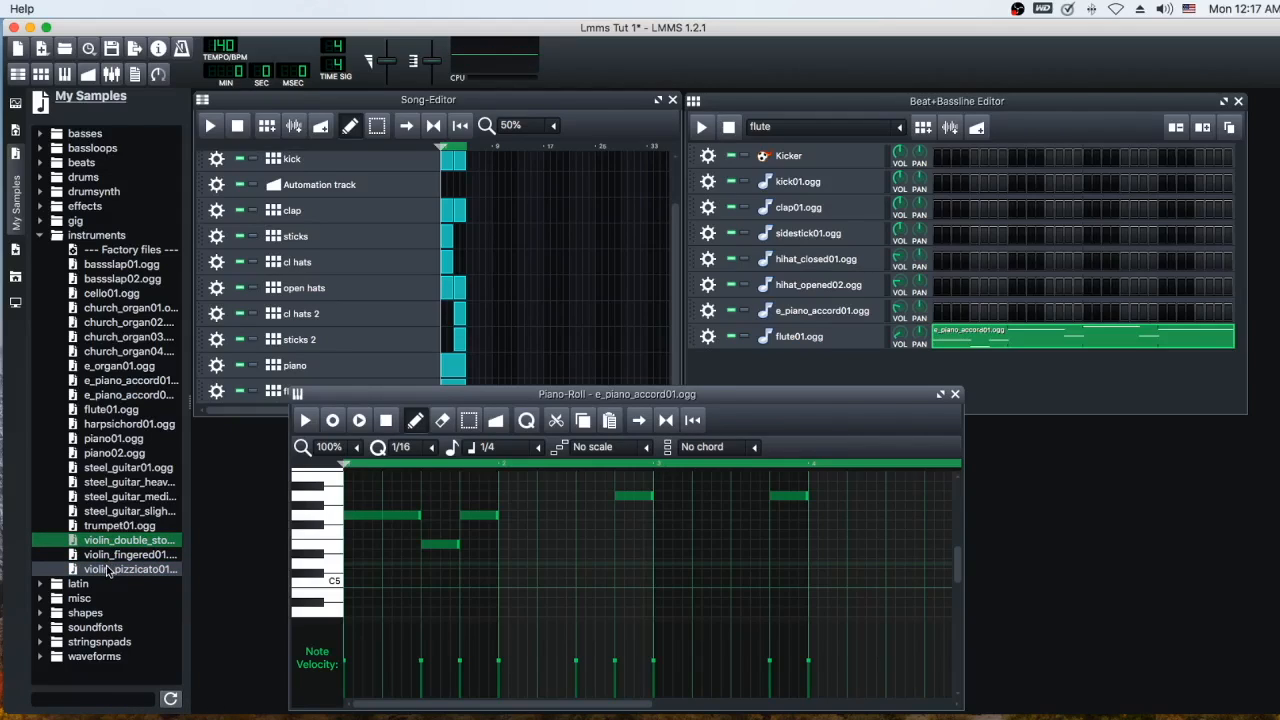
{"action": "left_click_drag", "start_coordinate": [106, 571], "coordinate": [772, 372]}
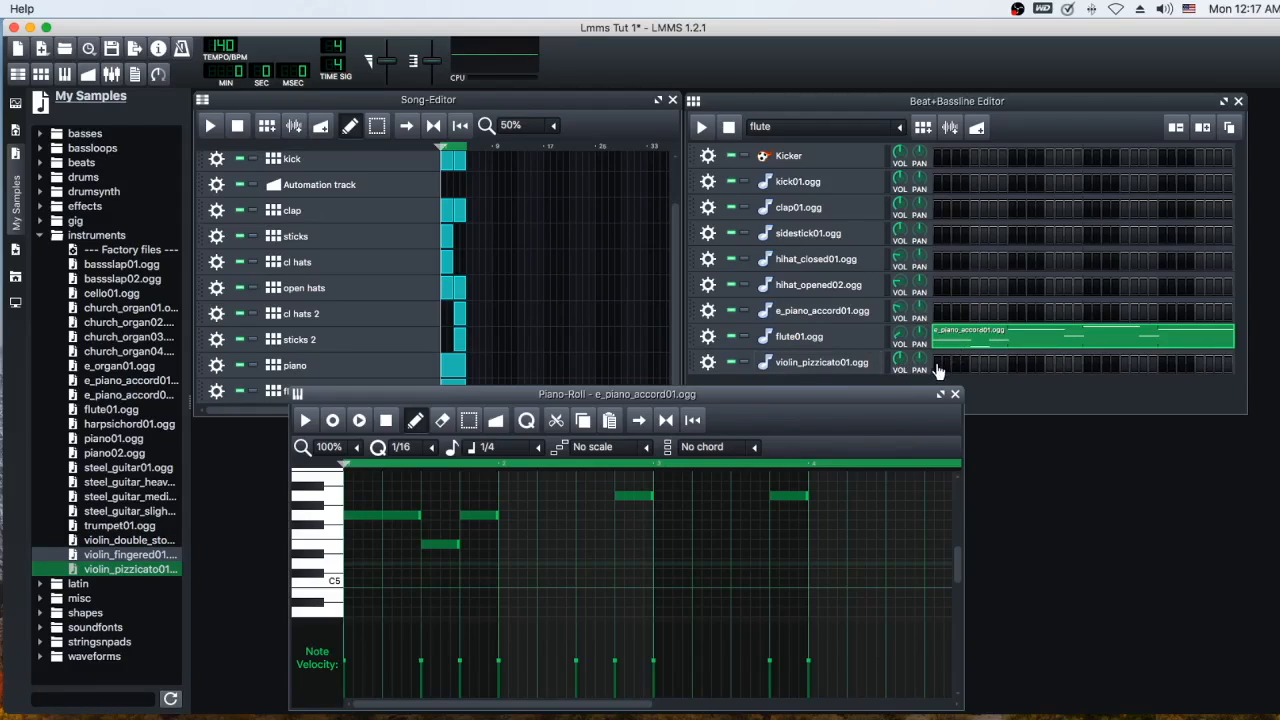
- Create a new beat/bassline with added steps and paste the copied piano chord pattern into its violin_pizzicato01.ogg row
{"action": "left_click", "coordinate": [923, 128]}
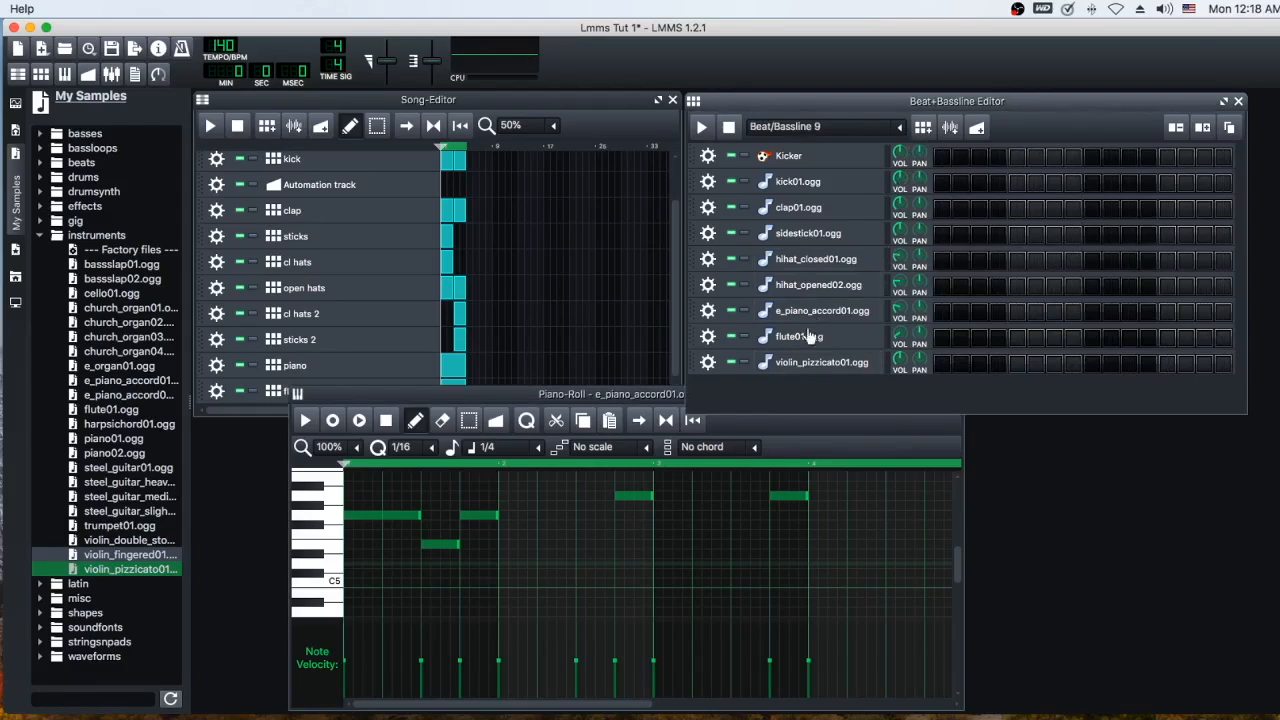
{"action": "left_click", "coordinate": [1200, 129]}
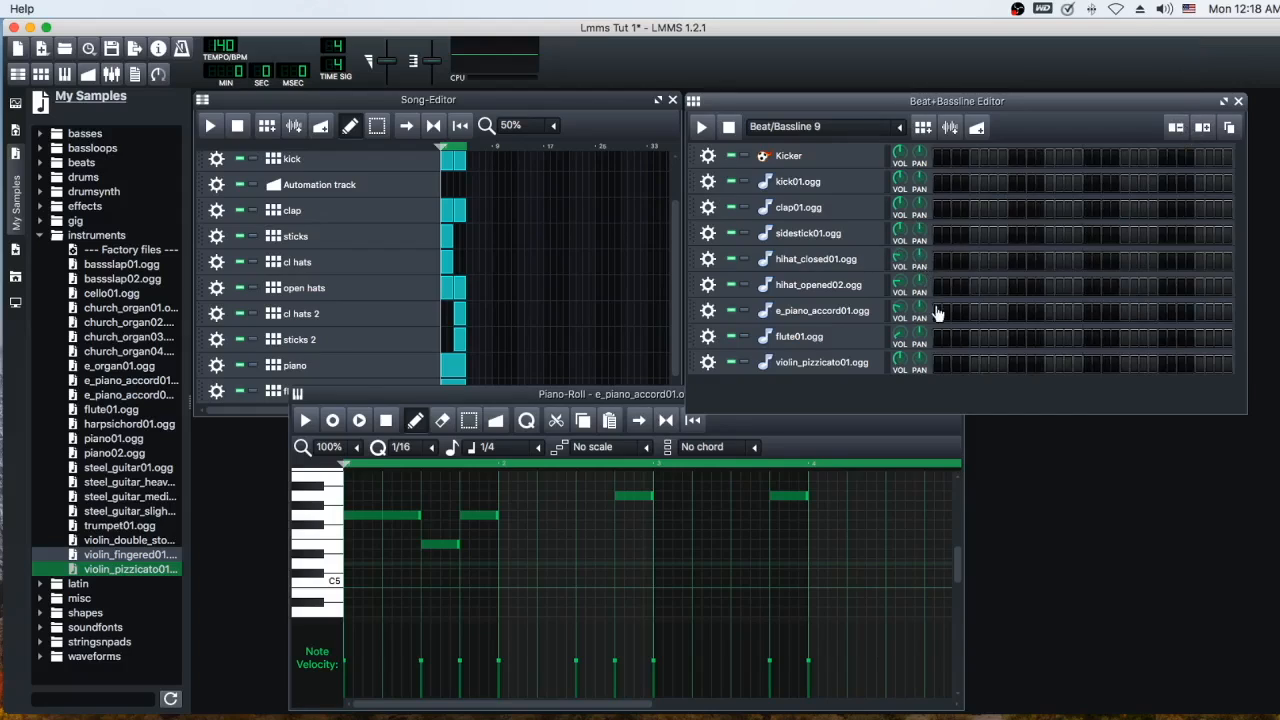
{"action": "right_click", "coordinate": [942, 372]}
{"action": "left_click", "coordinate": [972, 422]}
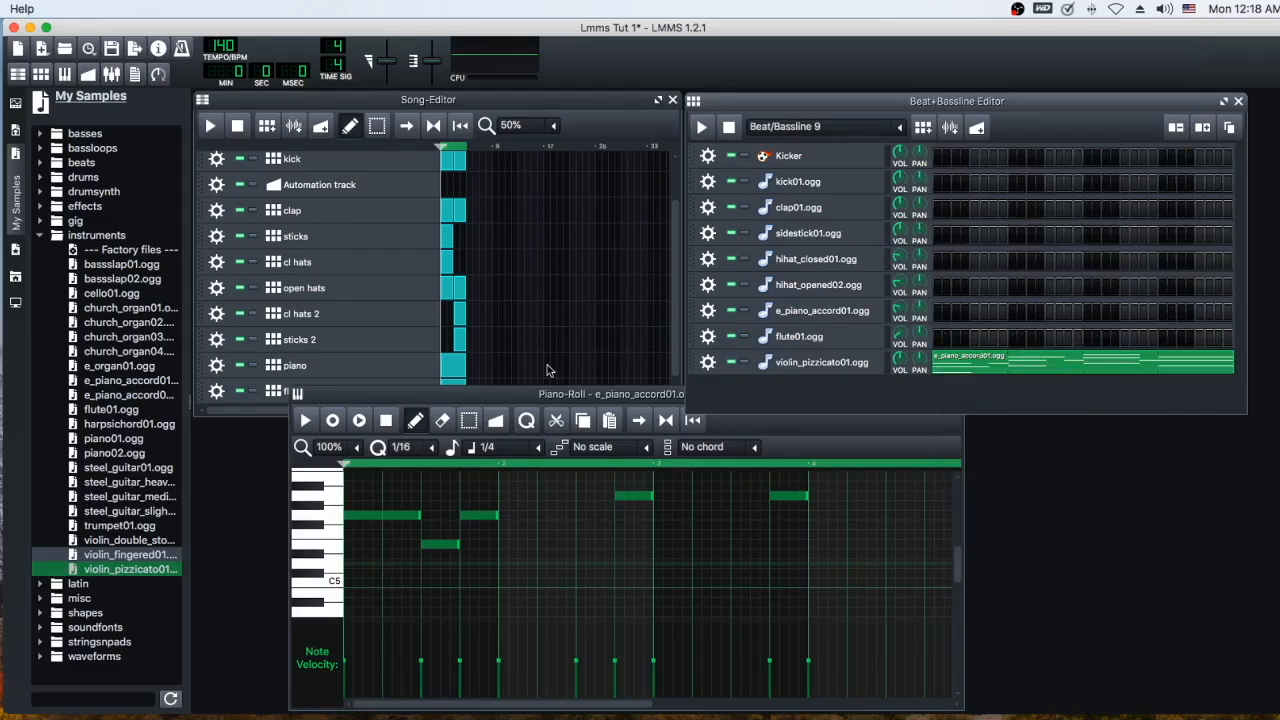
- Rename the Beat/Bassline 9 track in the Song-Editor as "violin pizzicato 01"
{"action": "scroll", "coordinate": [548, 362], "scroll_direction": "down", "scroll_amount": 1}
{"action": "left_click", "coordinate": [260, 408]}
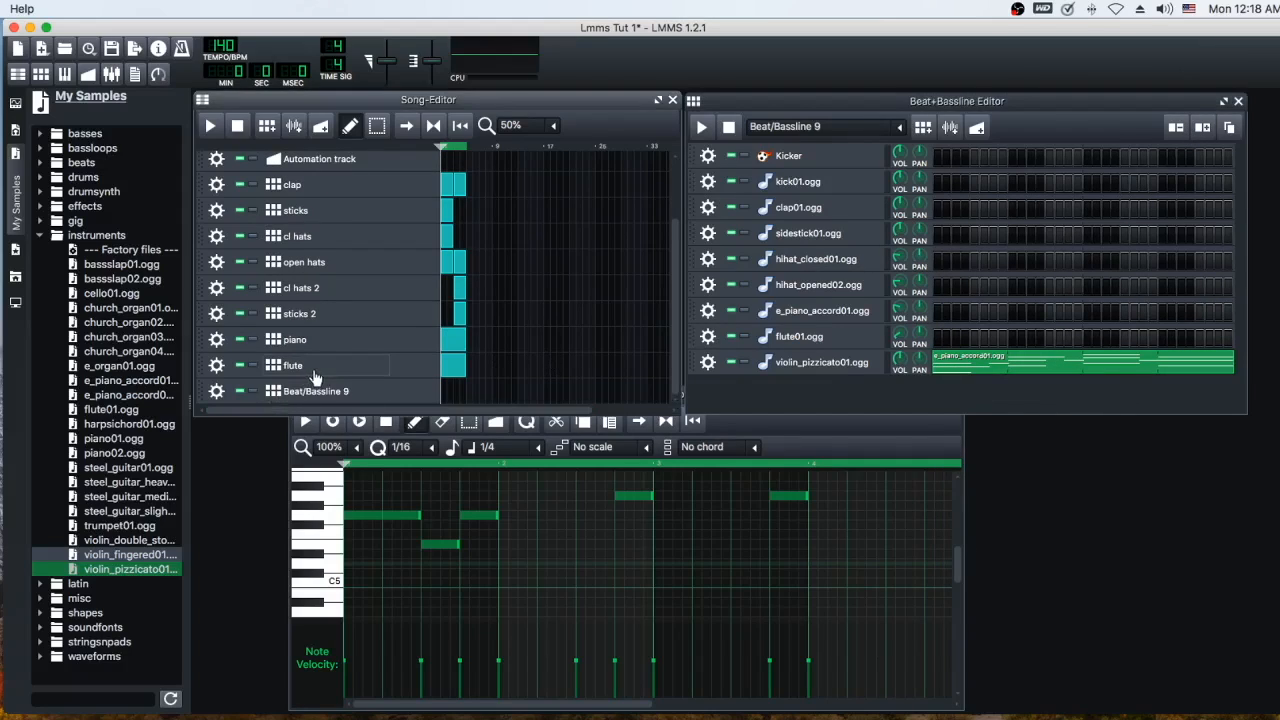
{"action": "double_click", "coordinate": [337, 394]}
{"action": "type", "text": "violin pizzicato 01"}
{"action": "key", "text": "Return"}
- Play the violin pizzicato 01 pattern to hear how the pasted chords sound
{"action": "left_click", "coordinate": [702, 127]}
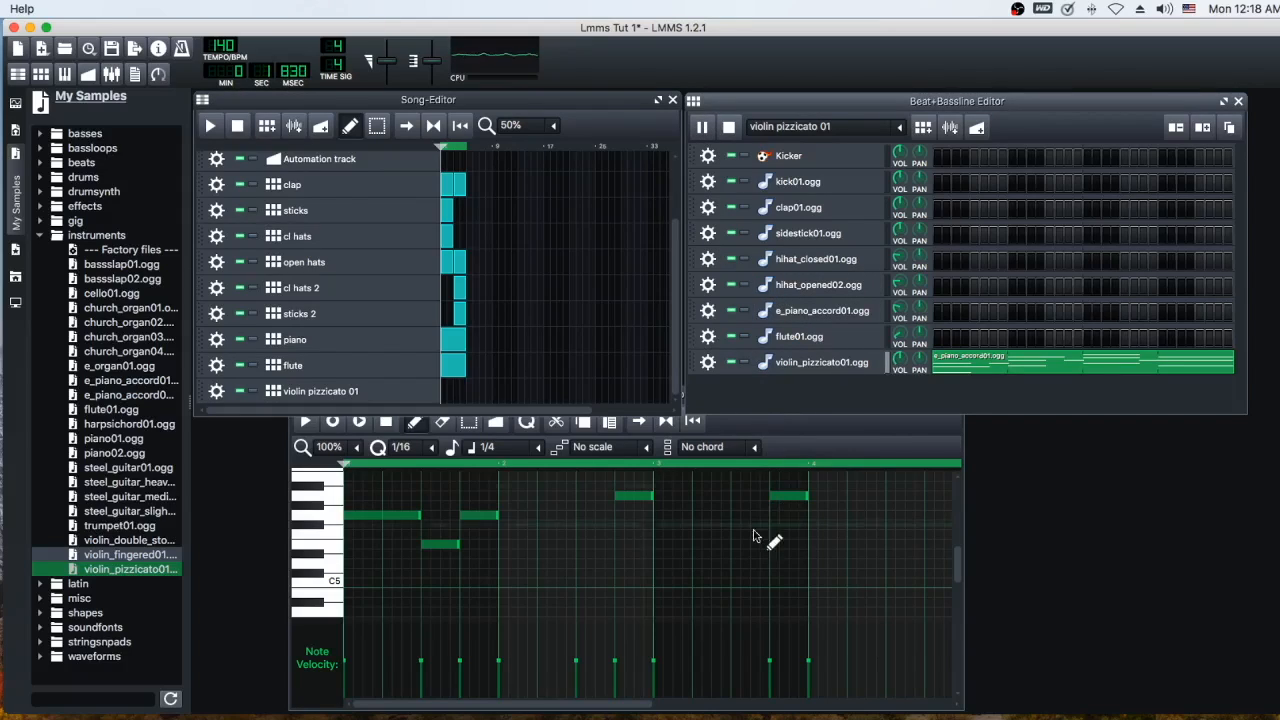
{"action": "scroll", "coordinate": [755, 537], "scroll_direction": "up", "scroll_amount": 2}
{"action": "scroll", "coordinate": [757, 537], "scroll_direction": "up", "scroll_amount": 2}
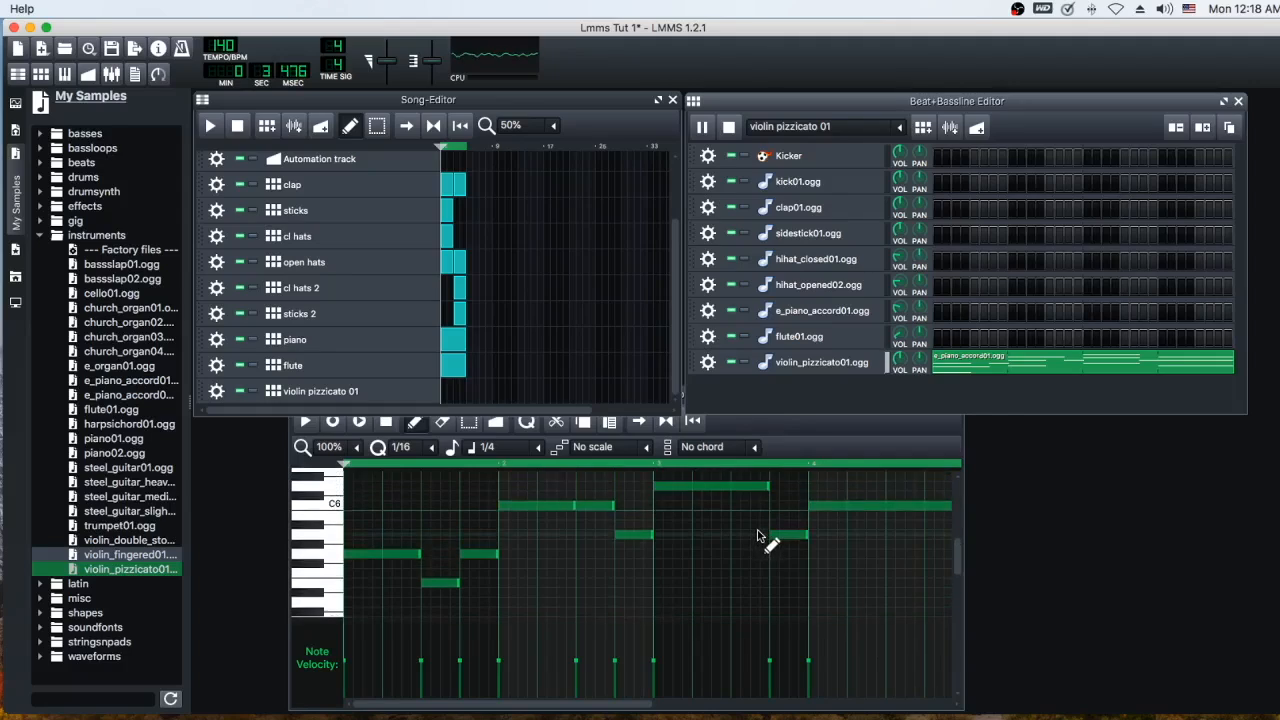
{"action": "scroll", "coordinate": [757, 537], "scroll_direction": "up", "scroll_amount": 1}
{"action": "scroll", "coordinate": [820, 545], "scroll_direction": "up", "scroll_amount": 2}
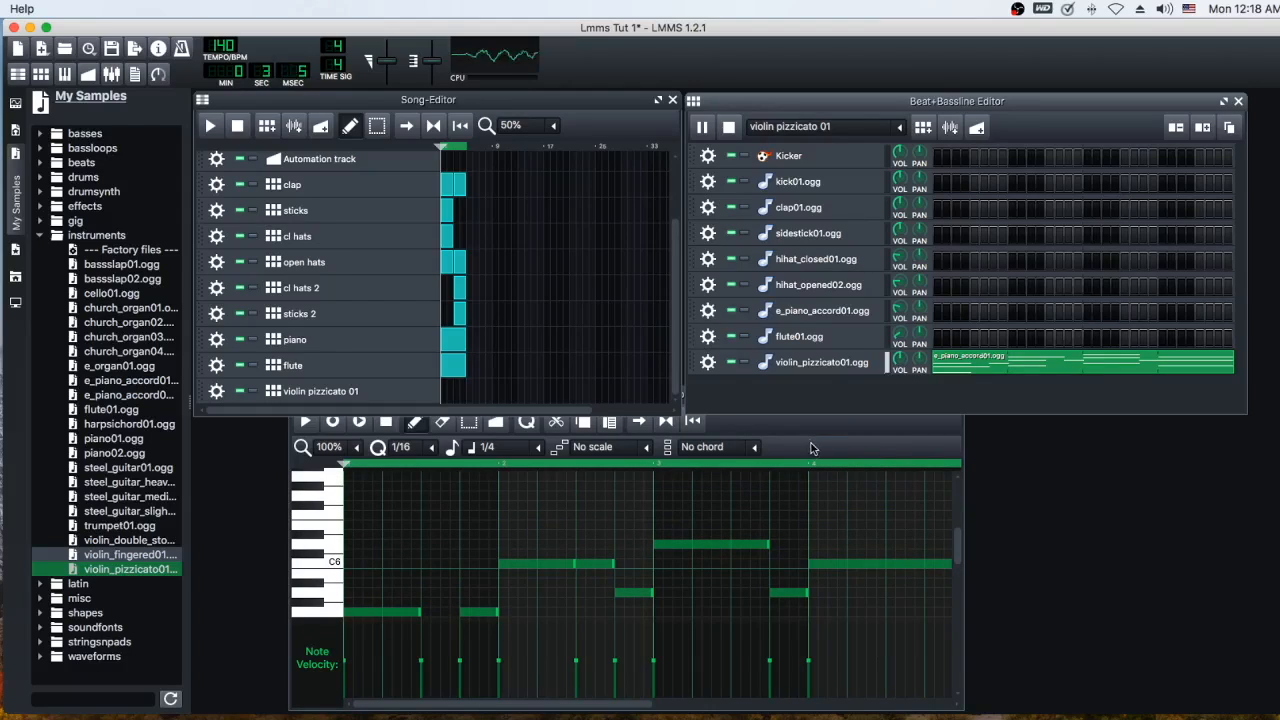
{"action": "scroll", "coordinate": [825, 503], "scroll_direction": "up", "scroll_amount": 1}
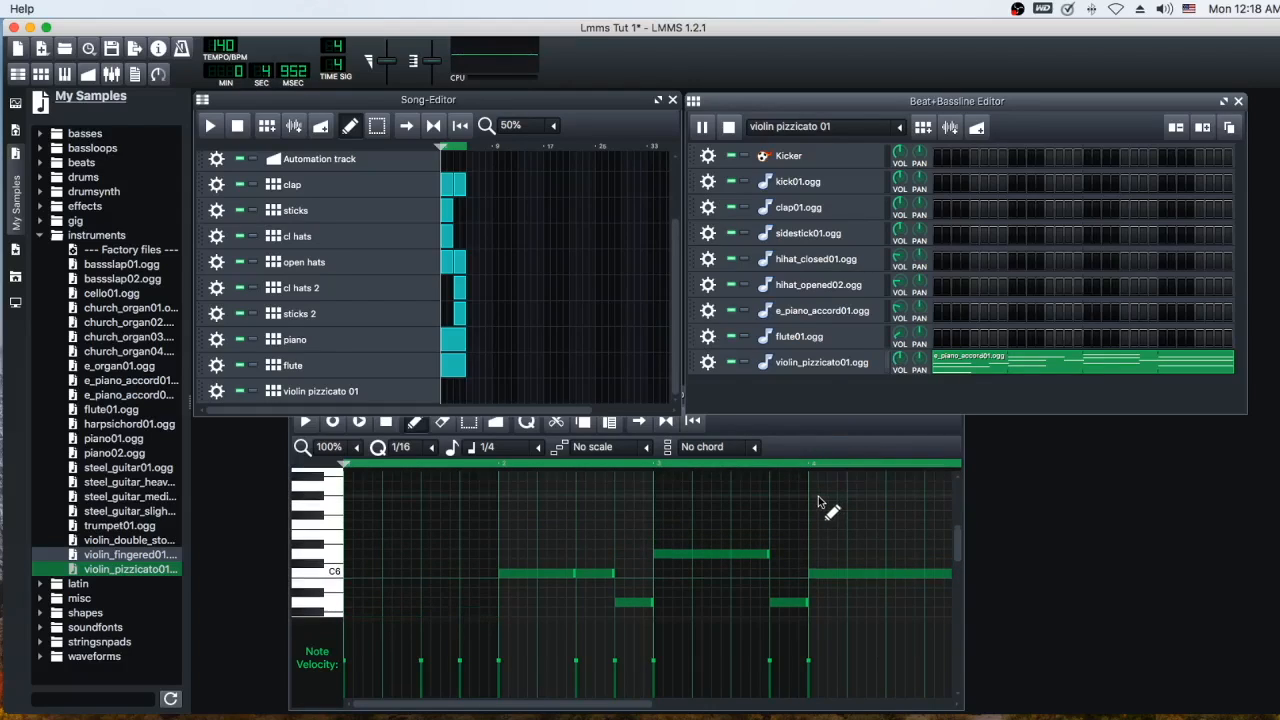
- Open the violin_pizzicato01.ogg pattern in the piano roll, stop playback, and enlarge the piano roll window to show all four bars
{"action": "double_click", "coordinate": [985, 372]}
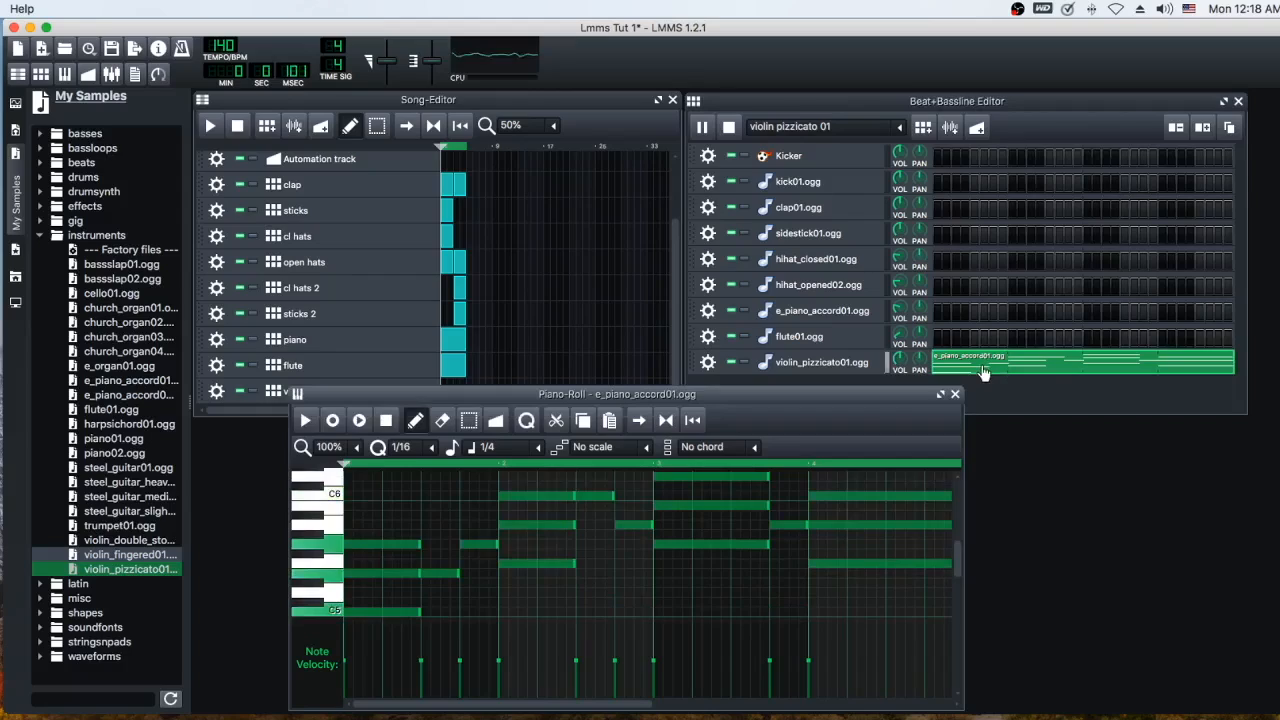
{"action": "scroll", "coordinate": [760, 545], "scroll_direction": "down", "scroll_amount": 4}
{"action": "key", "text": "space"}
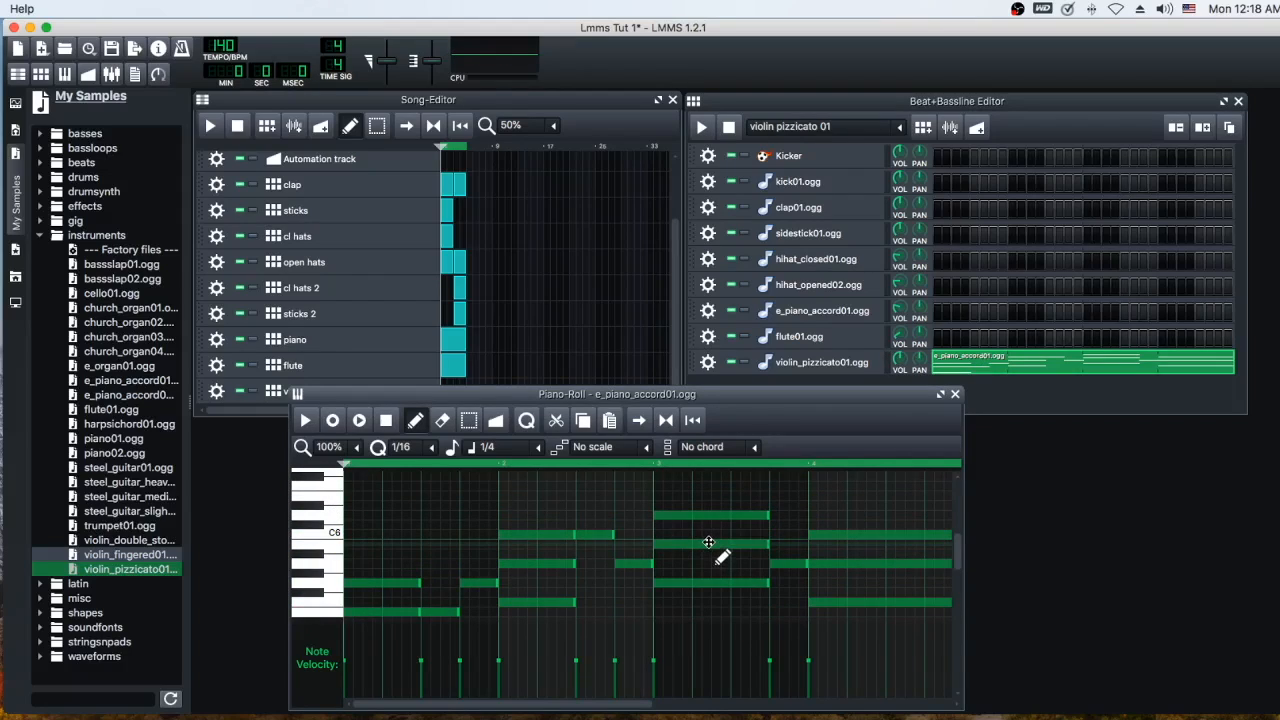
{"action": "scroll", "coordinate": [708, 542], "scroll_direction": "down", "scroll_amount": 1}
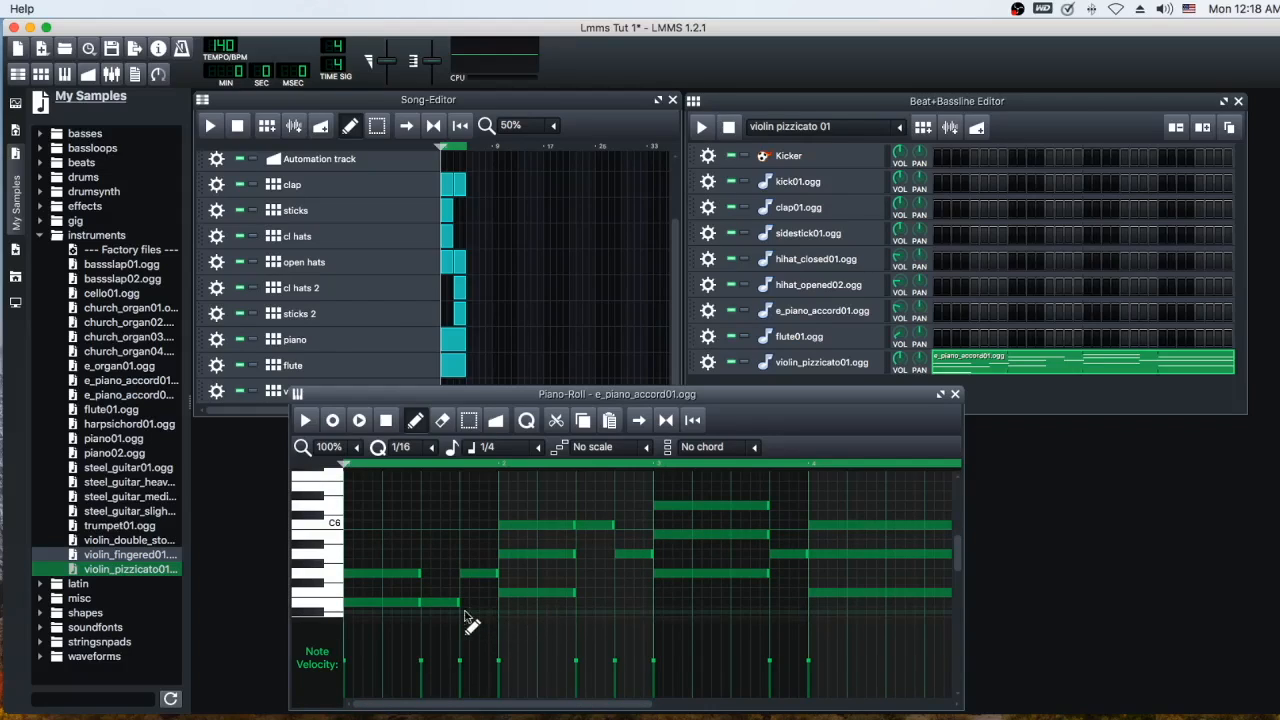
{"action": "scroll", "coordinate": [500, 615], "scroll_direction": "up", "scroll_amount": 3}
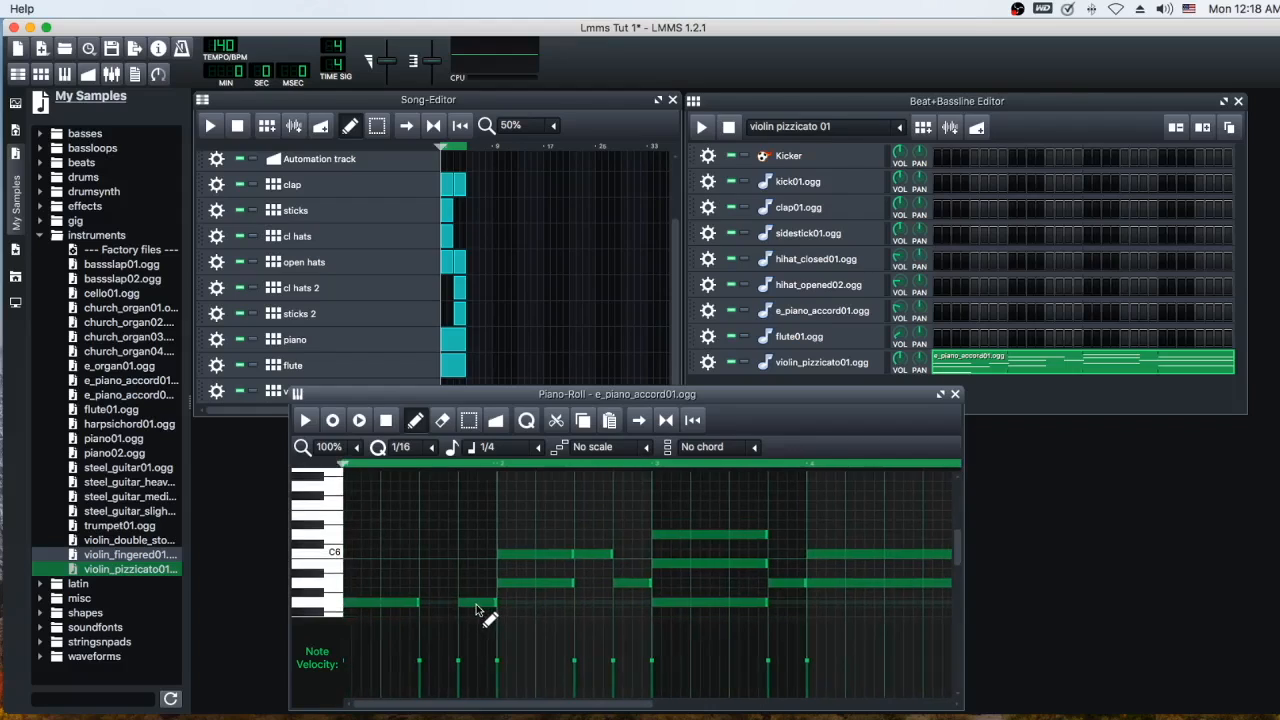
{"action": "scroll", "coordinate": [477, 609], "scroll_direction": "down", "scroll_amount": 3}
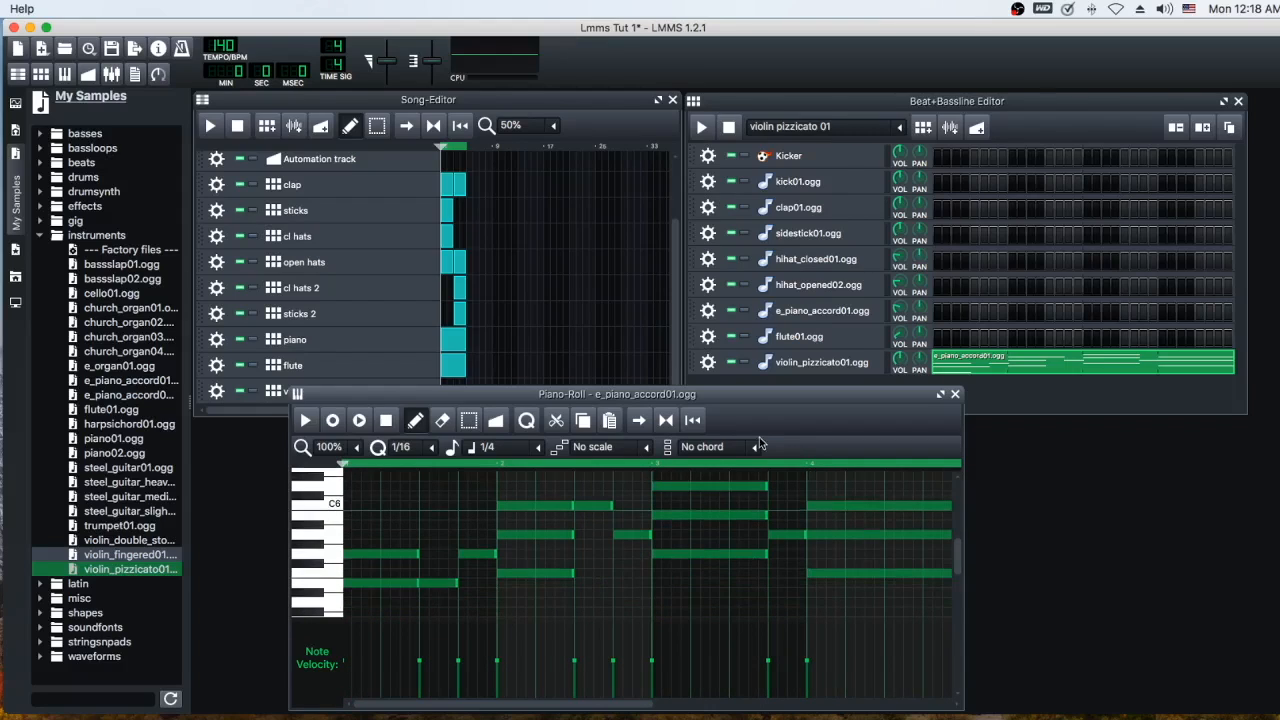
{"action": "left_click_drag", "start_coordinate": [734, 394], "coordinate": [686, 216]}
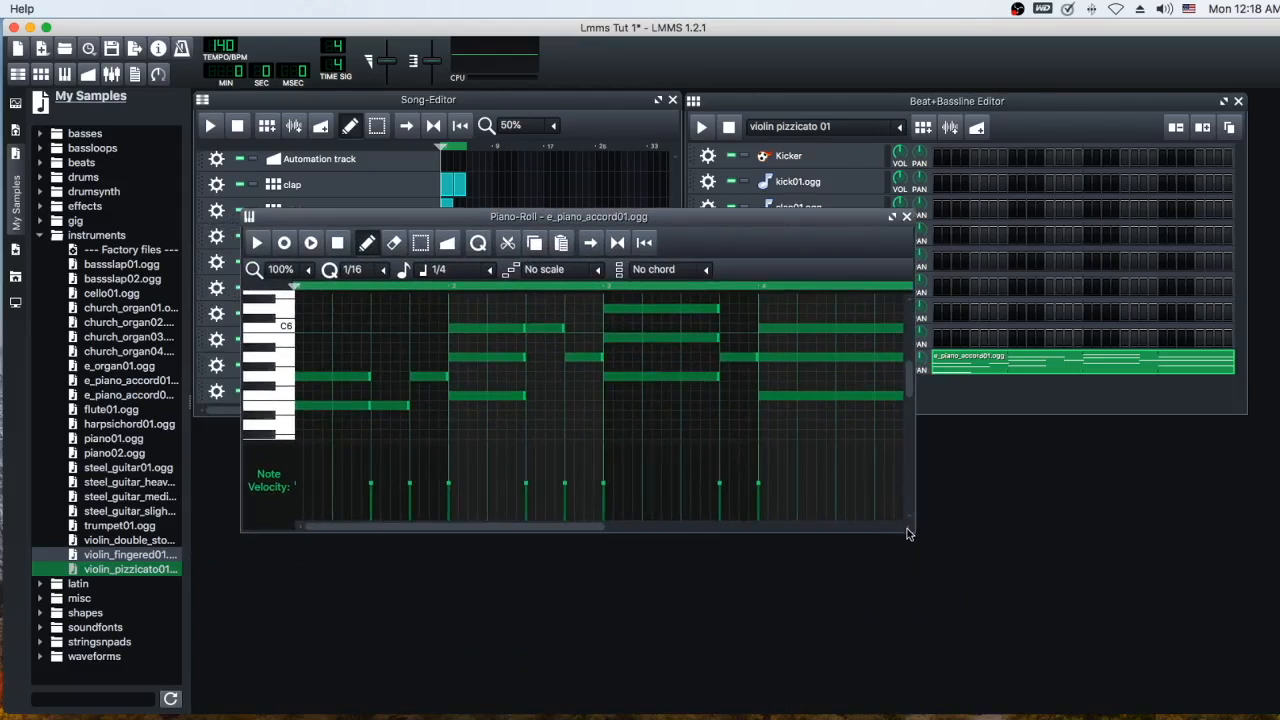
{"action": "left_click_drag", "start_coordinate": [910, 531], "coordinate": [1071, 633]}
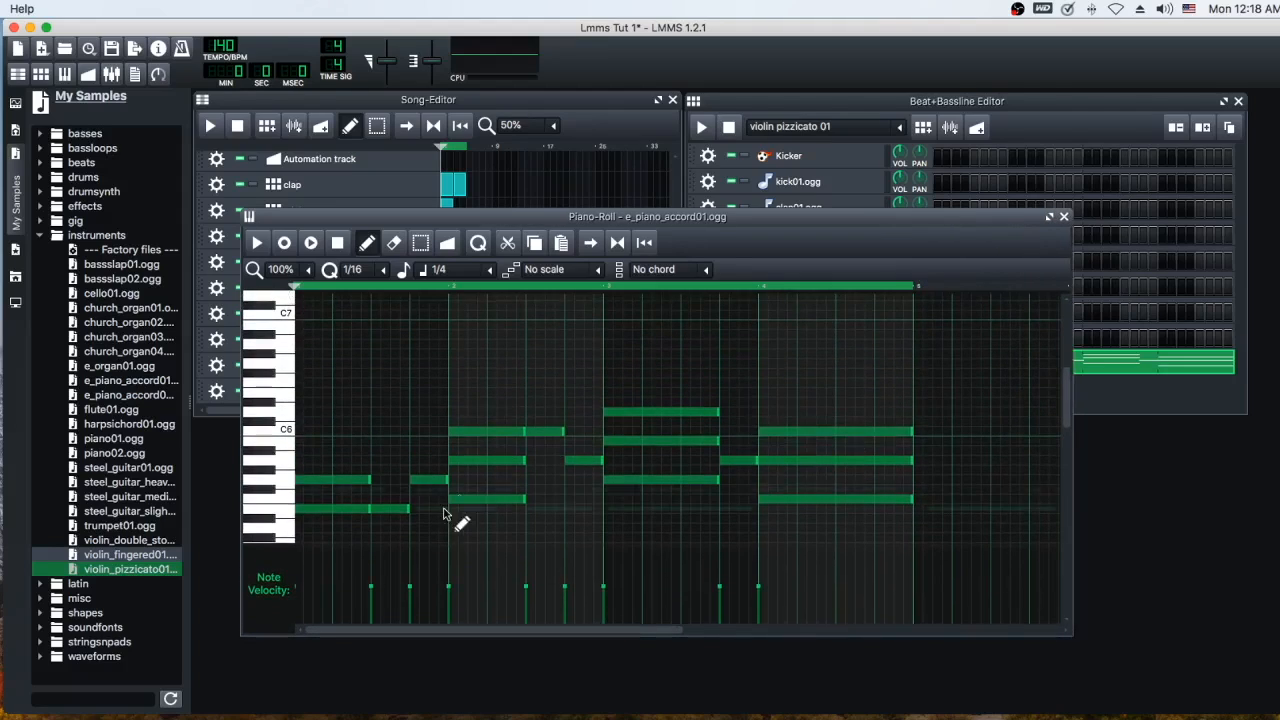
- Delete the upper notes of the violin chords across bars 1 to 4 and play back the thinned melody
{"action": "right_click", "coordinate": [340, 483]}
{"action": "right_click", "coordinate": [481, 432]}
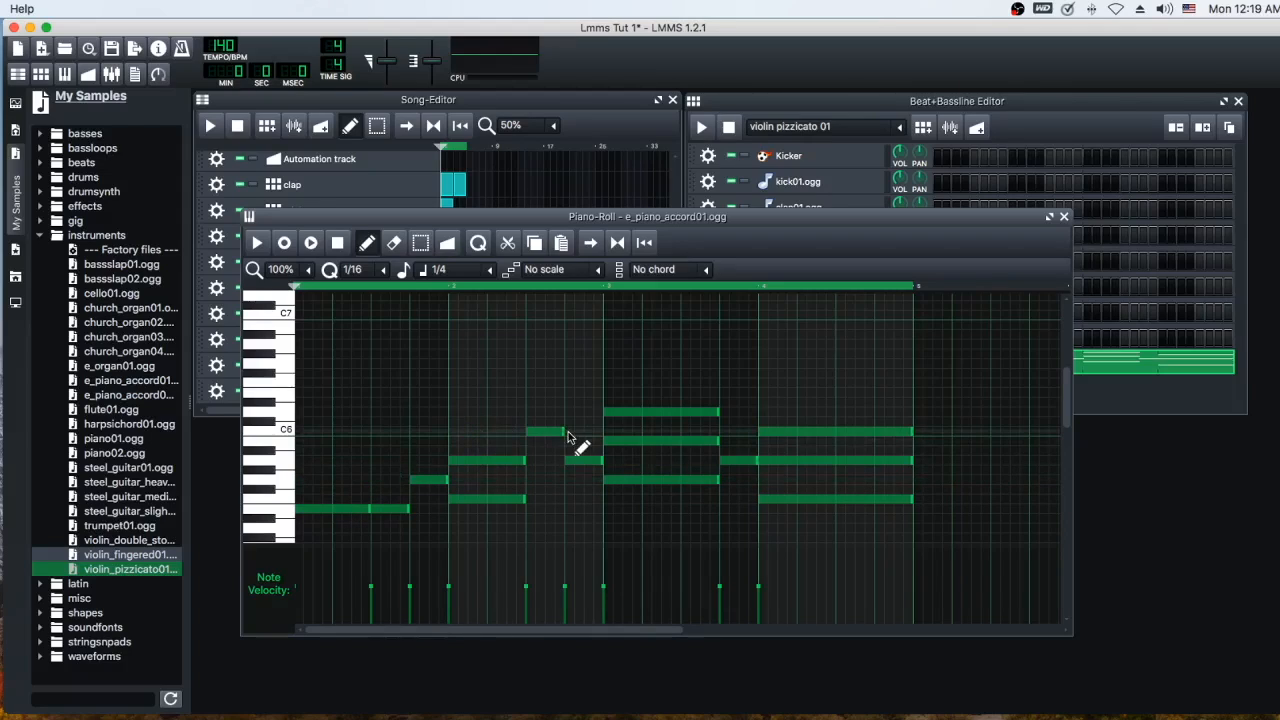
{"action": "right_click", "coordinate": [495, 461]}
{"action": "right_click", "coordinate": [672, 412]}
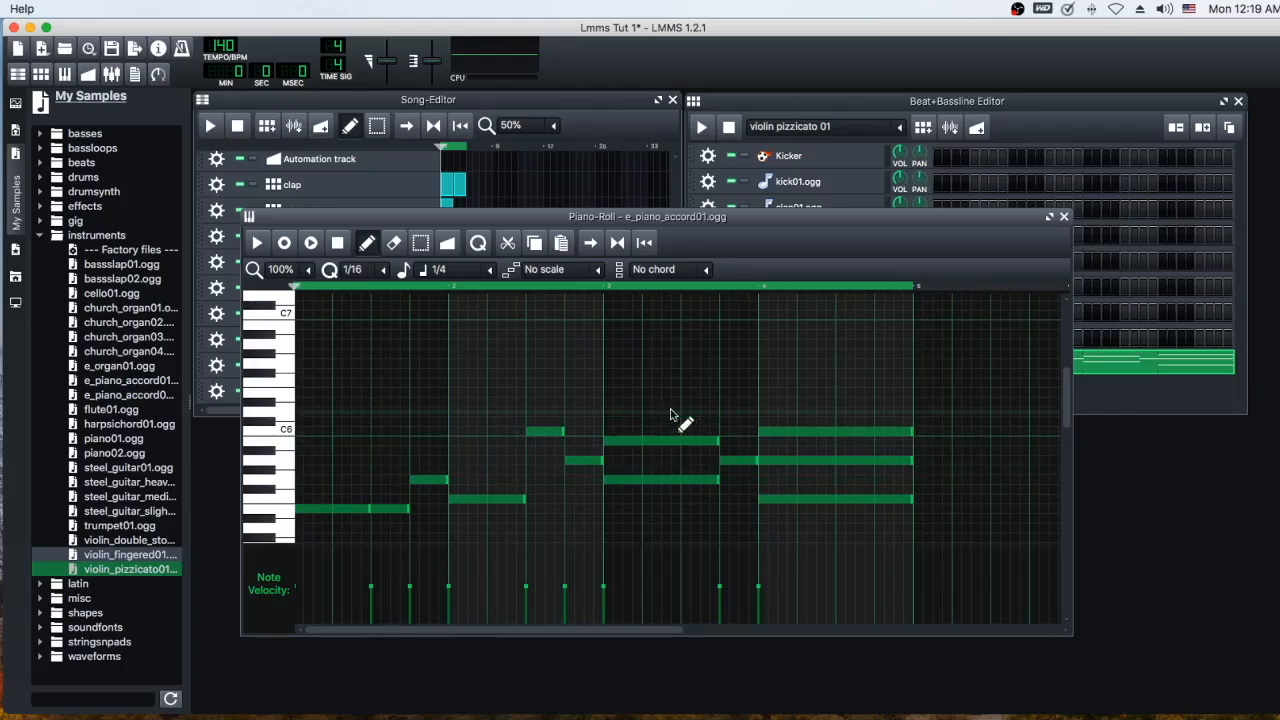
{"action": "right_click", "coordinate": [659, 440]}
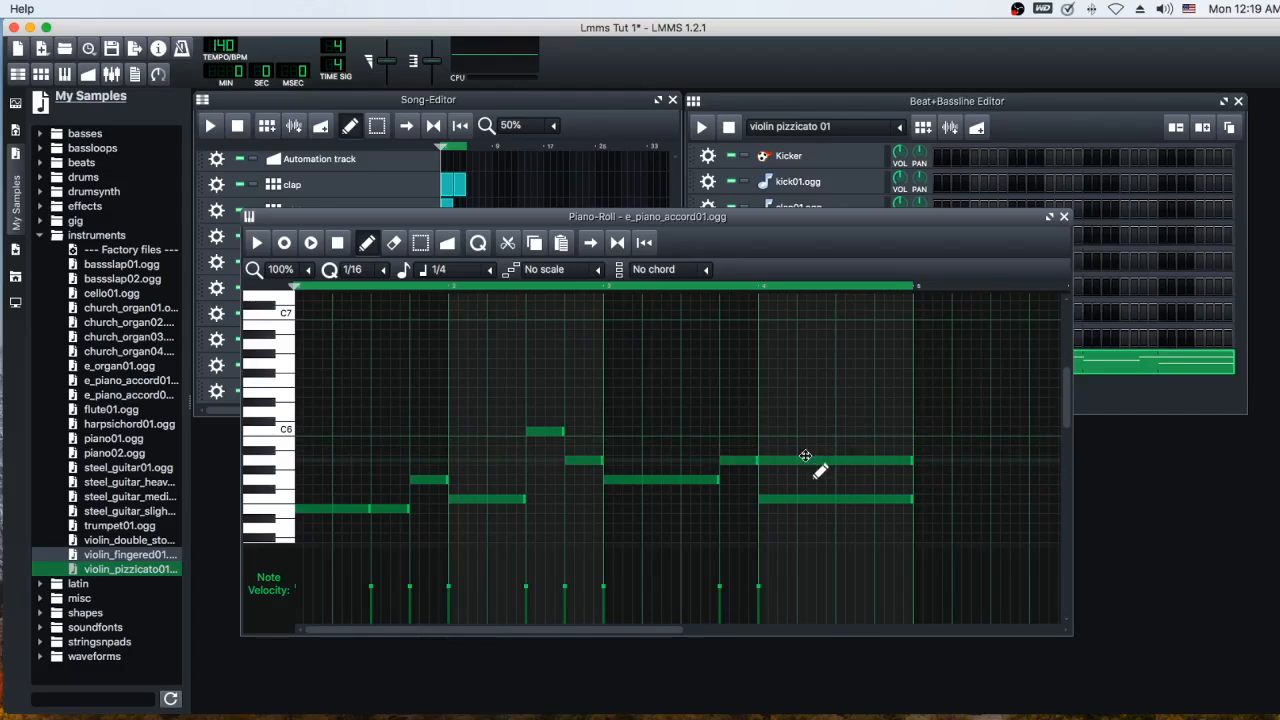
{"action": "right_click", "coordinate": [822, 461]}
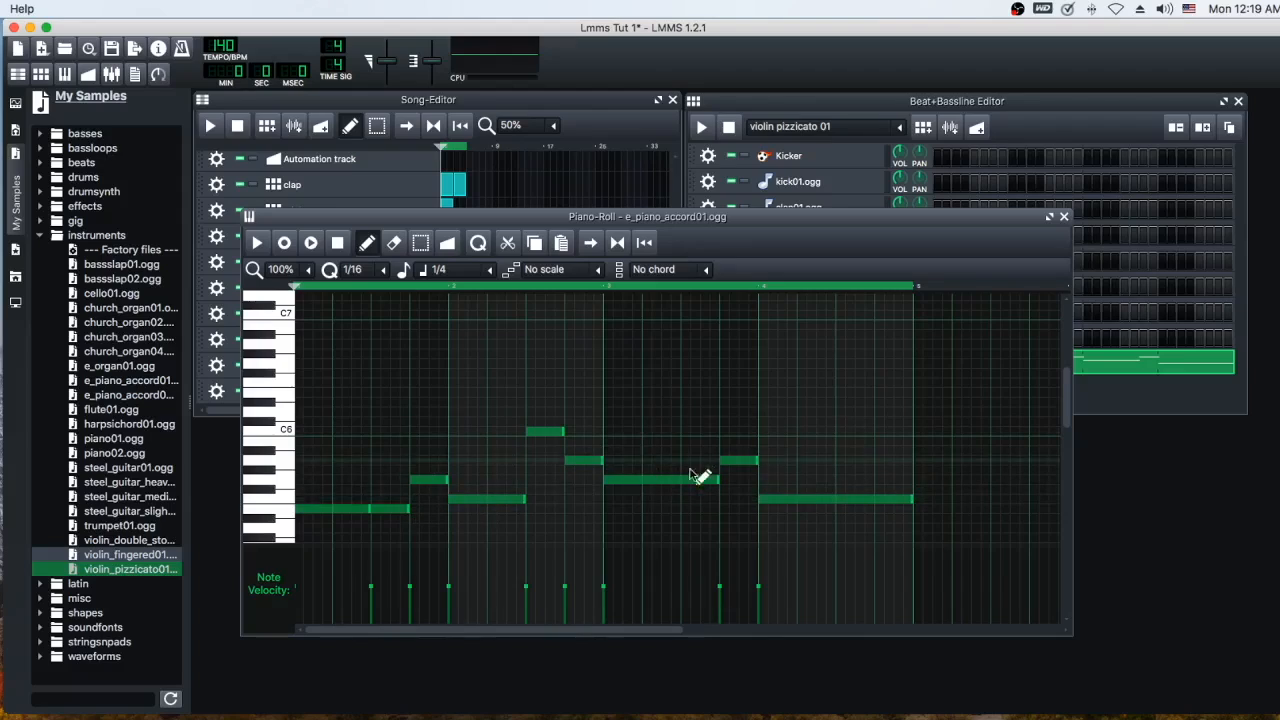
{"action": "left_click", "coordinate": [258, 243]}
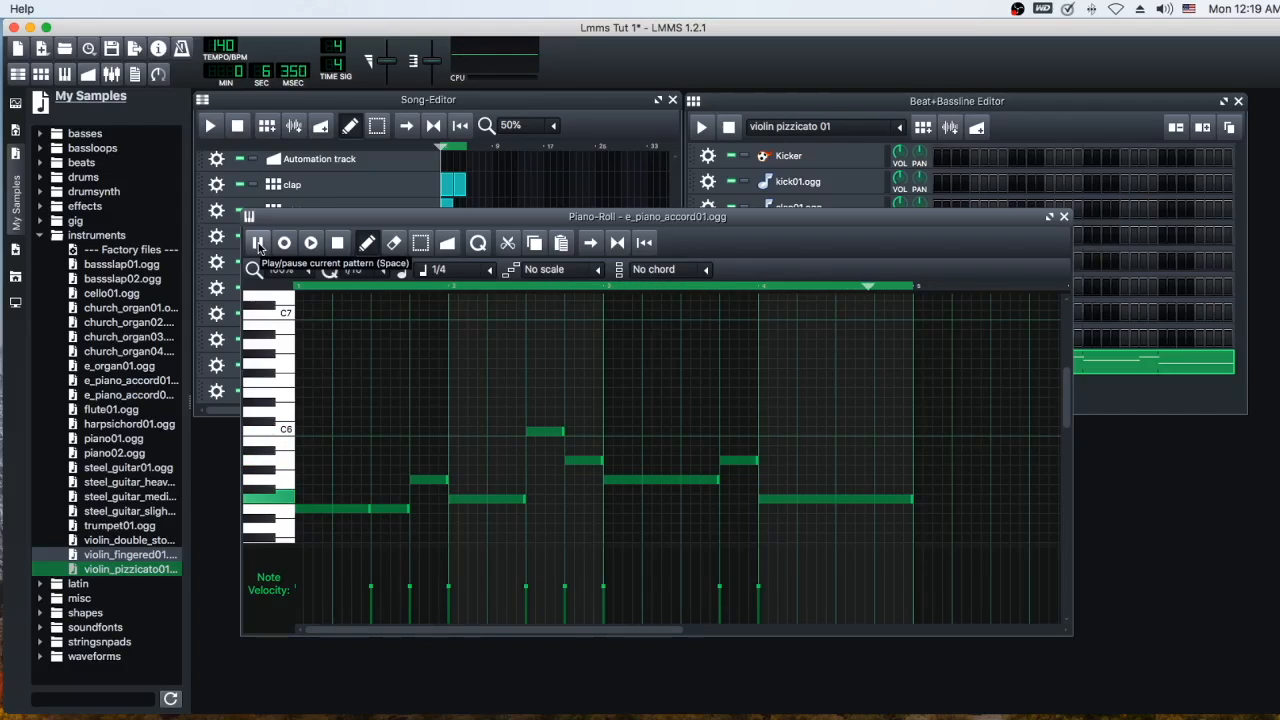
{"action": "left_click", "coordinate": [258, 244]}
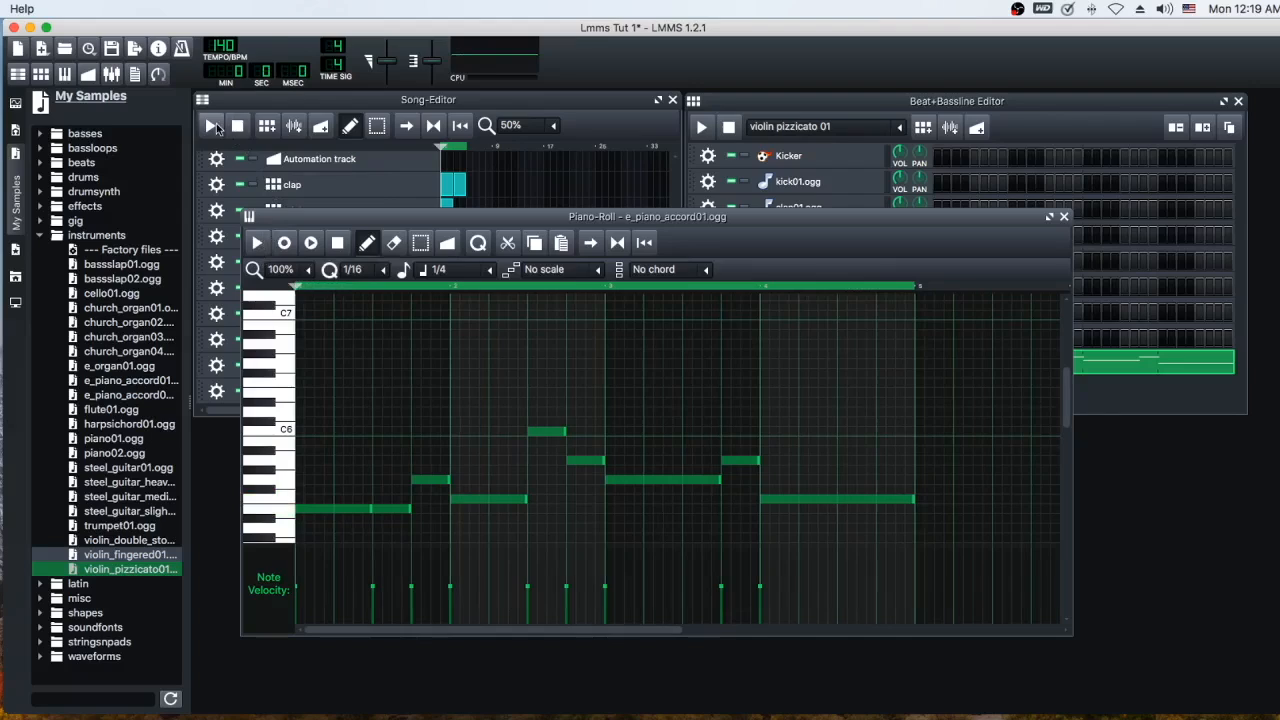
- Place a violin pizzicato 01 block at bar 1 in the Song-Editor and adjust the violin_pizzicato01.ogg volume while the song plays
{"action": "left_click_drag", "start_coordinate": [467, 219], "coordinate": [702, 429]}
{"action": "left_click", "coordinate": [447, 391]}
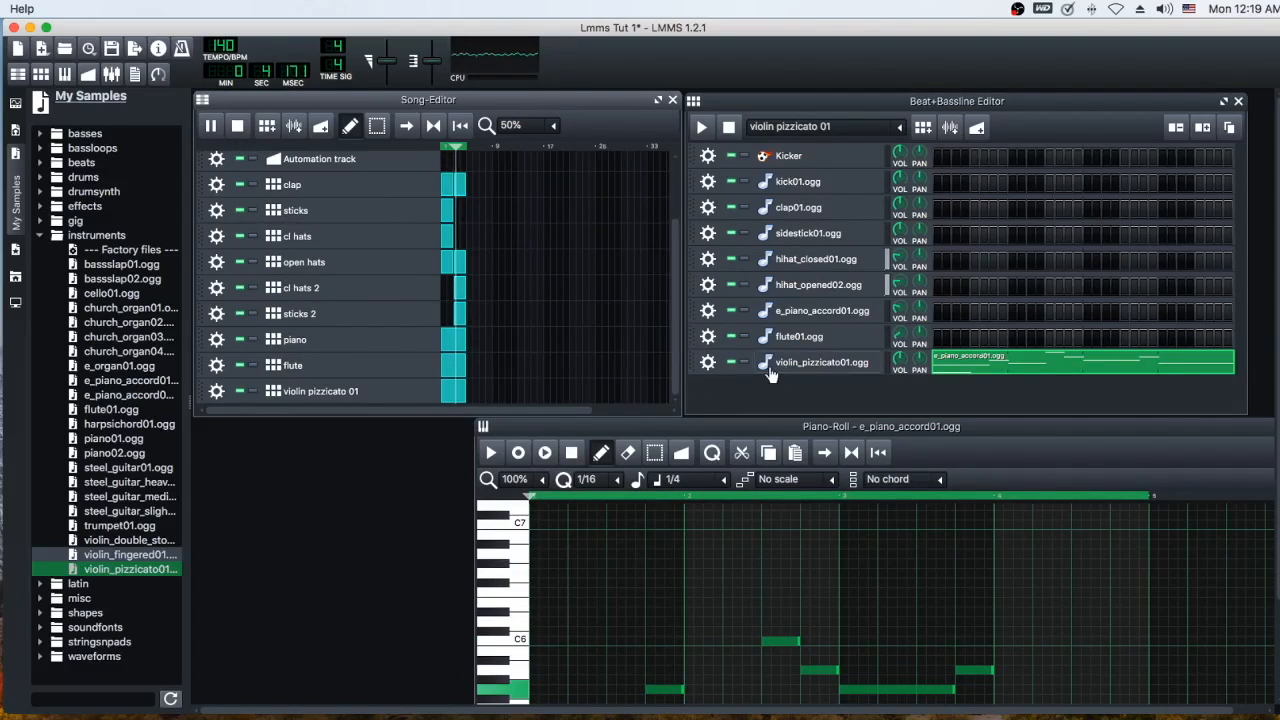
{"action": "left_click", "coordinate": [897, 358]}
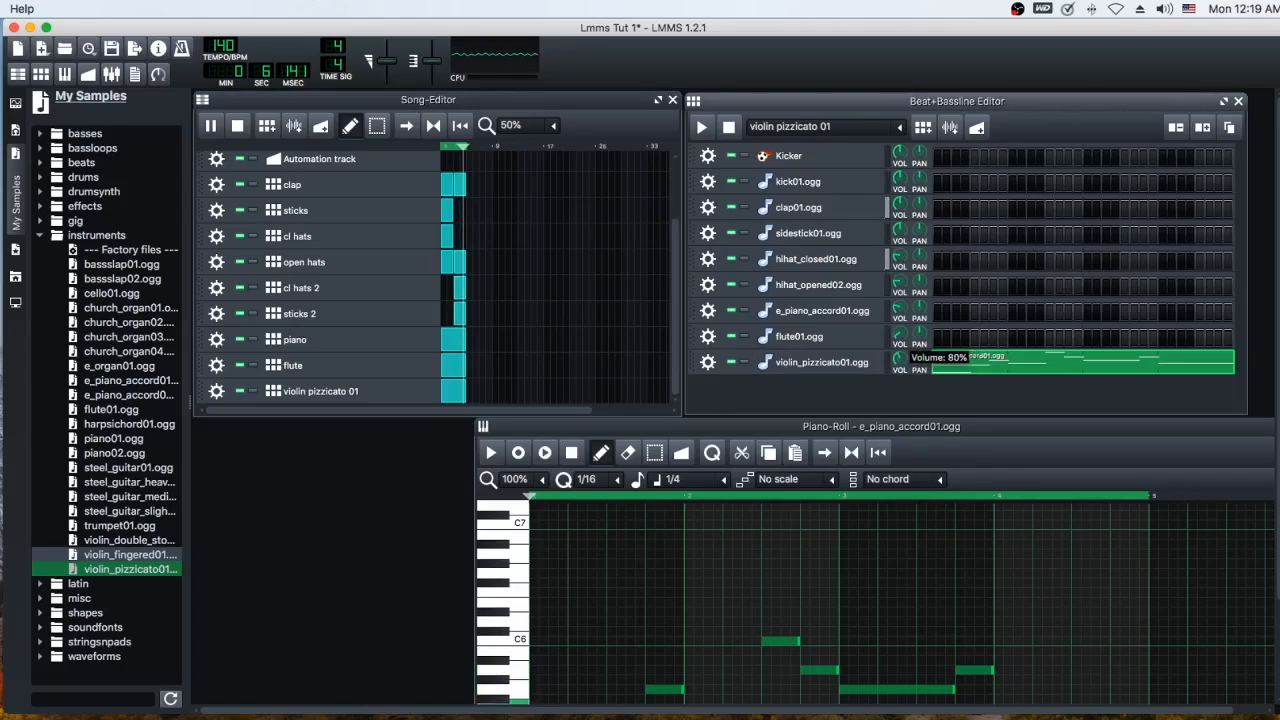
{"action": "mouse_move", "coordinate": [898, 359]}
{"action": "left_mouse_down"}
{"action": "mouse_move", "coordinate": [898, 370]}
{"action": "mouse_move", "coordinate": [900, 336]}
{"action": "left_mouse_up"}
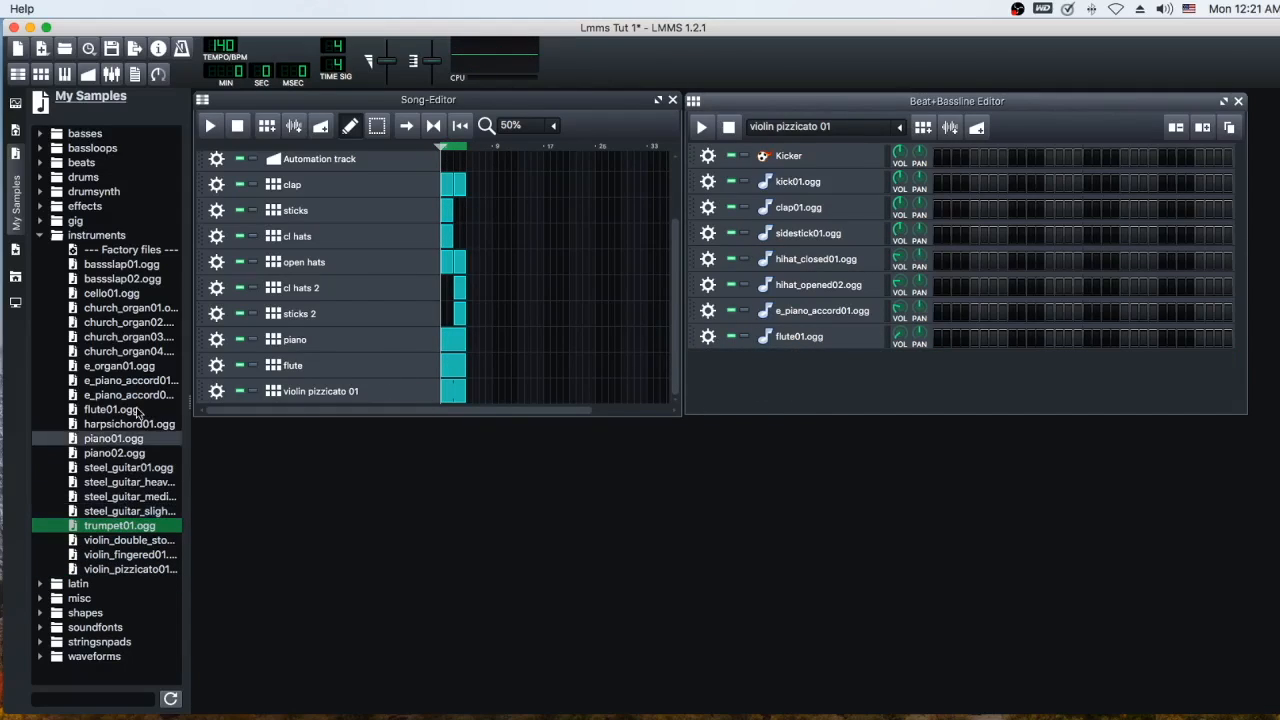
- Audition the steel guitar and trumpet samples in the instruments folder
{"action": "left_click", "coordinate": [136, 510]}
{"action": "left_click", "coordinate": [138, 481]}
{"action": "left_click", "coordinate": [112, 523]}
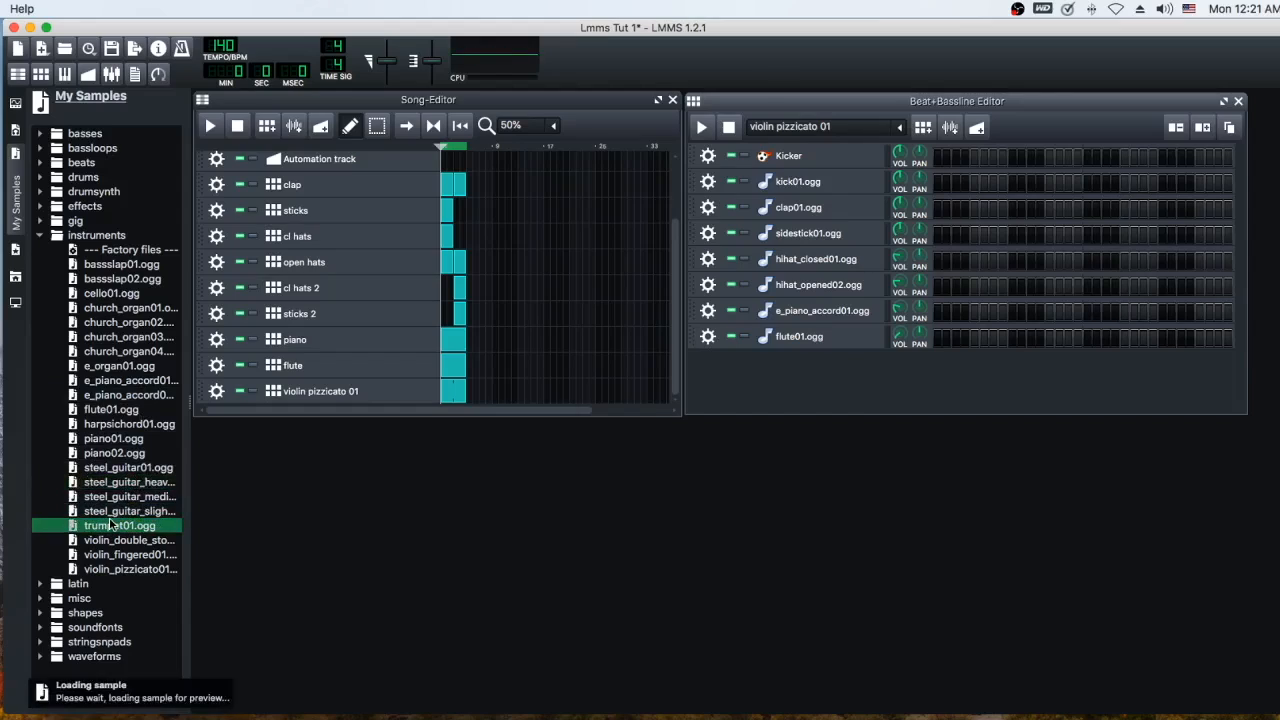
{"action": "left_click", "coordinate": [119, 397]}
{"action": "left_click", "coordinate": [121, 527]}
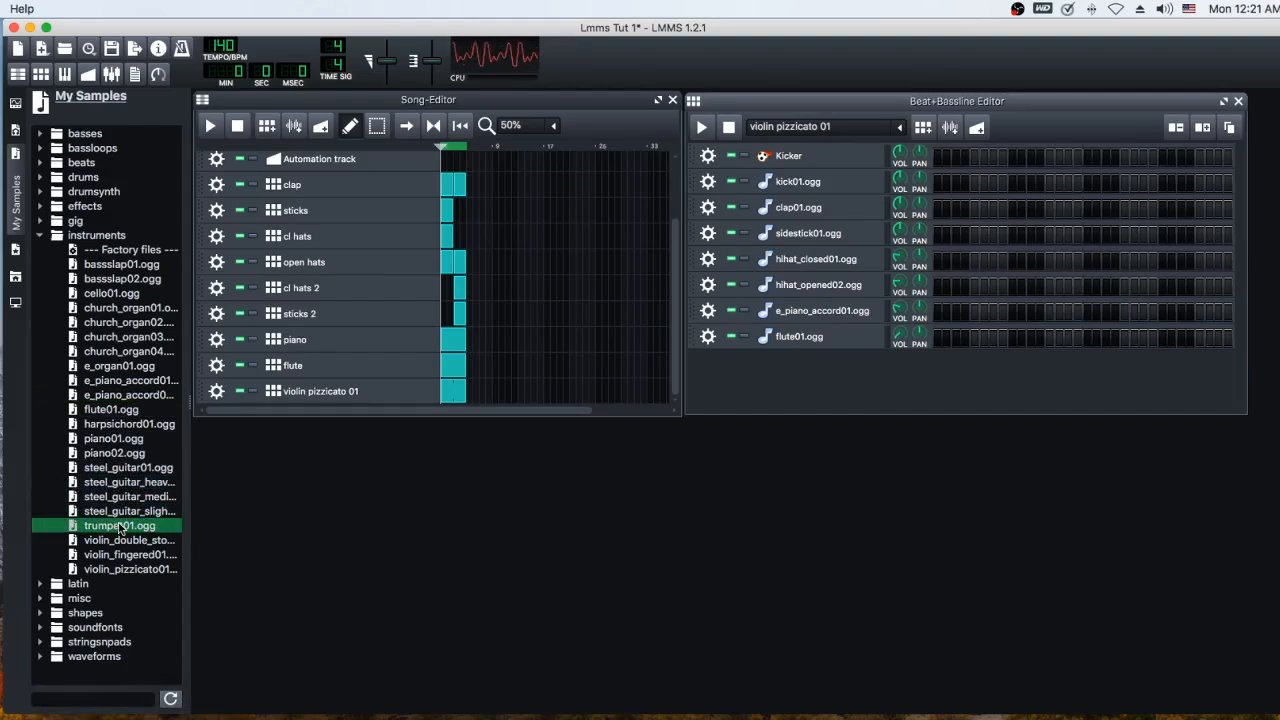
{"action": "left_click", "coordinate": [238, 127]}
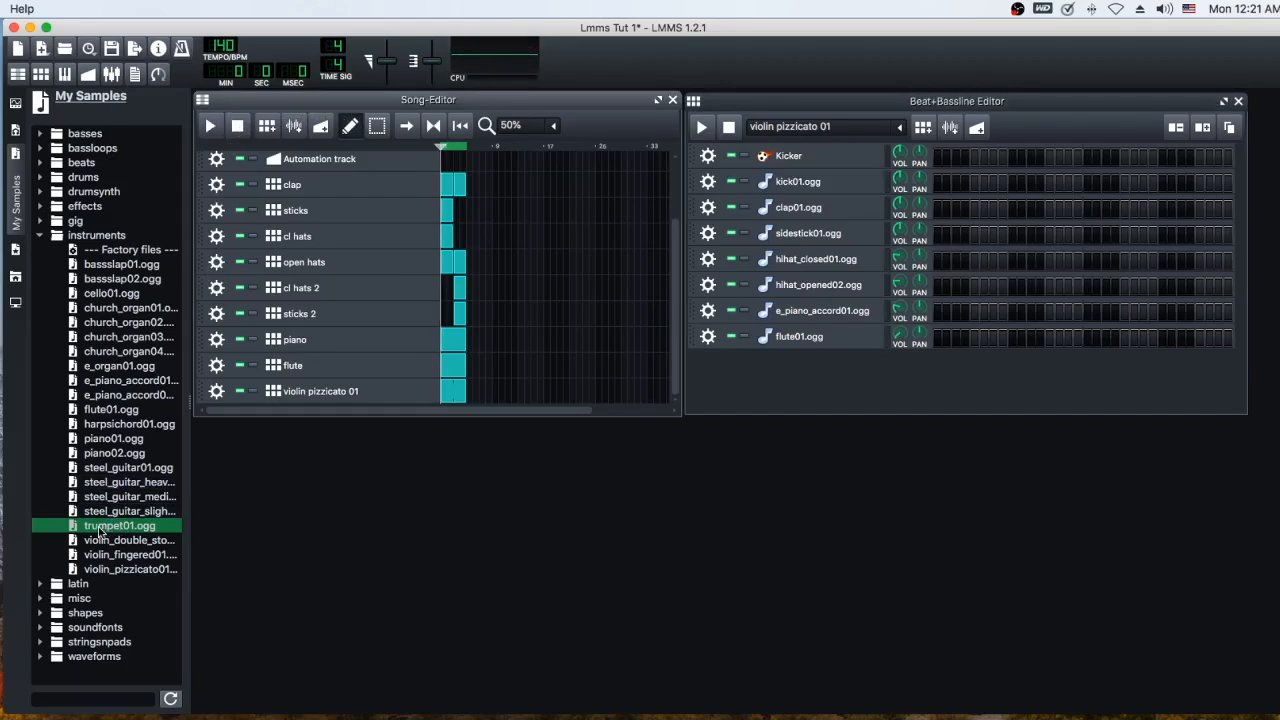
- Add trumpet01.ogg as a new track in the Beat+Bassline Editor and create a new beat/bassline with added steps
{"action": "left_click_drag", "start_coordinate": [105, 527], "coordinate": [800, 385]}
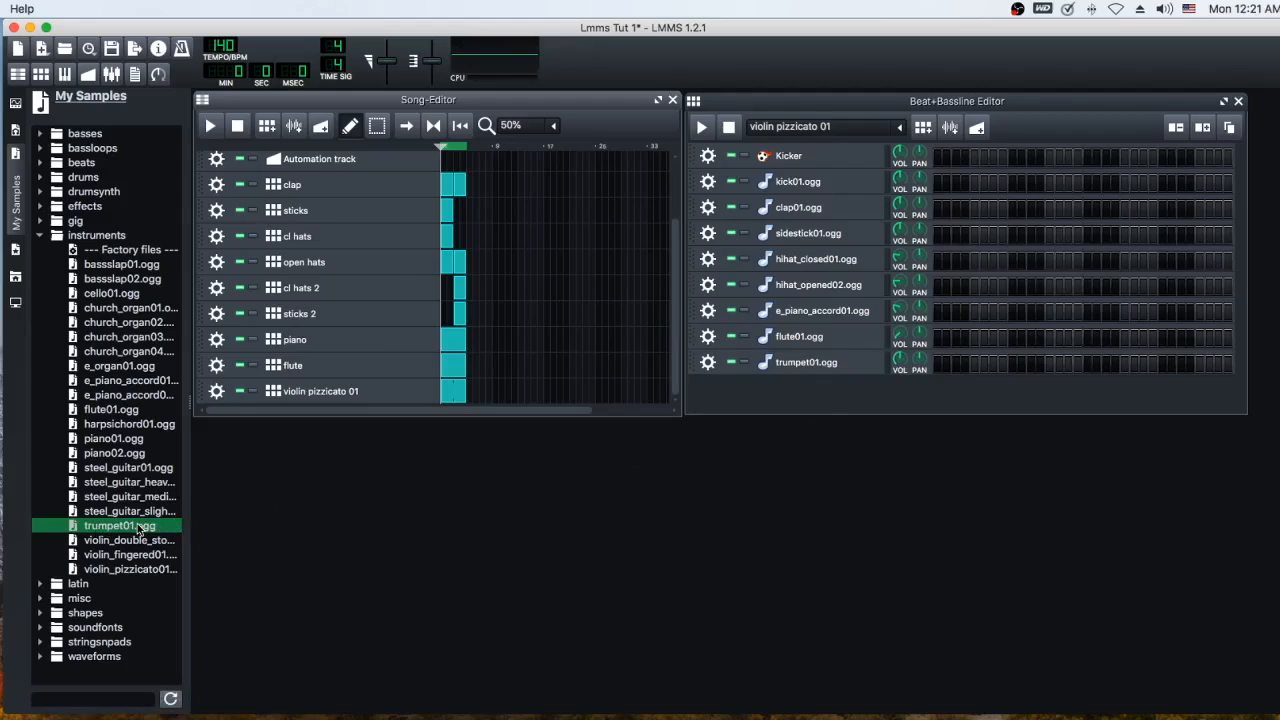
{"action": "left_click", "coordinate": [923, 129]}
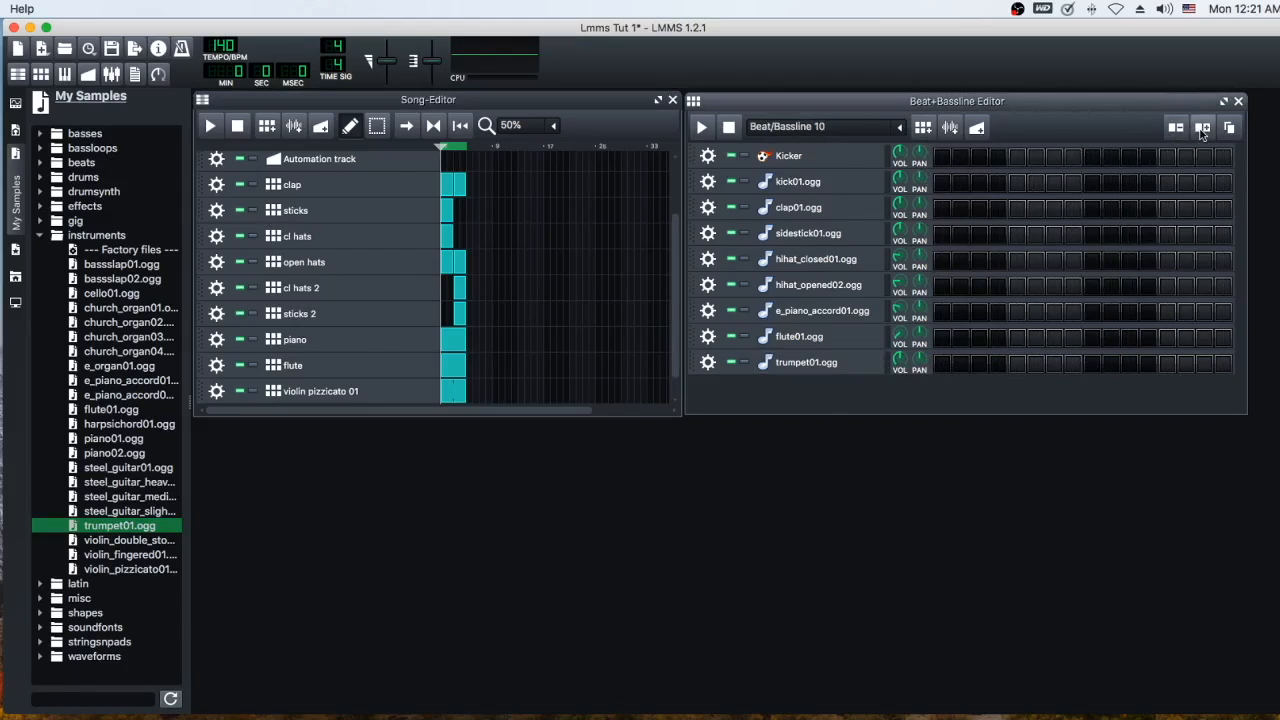
{"action": "left_click", "coordinate": [1203, 128]}
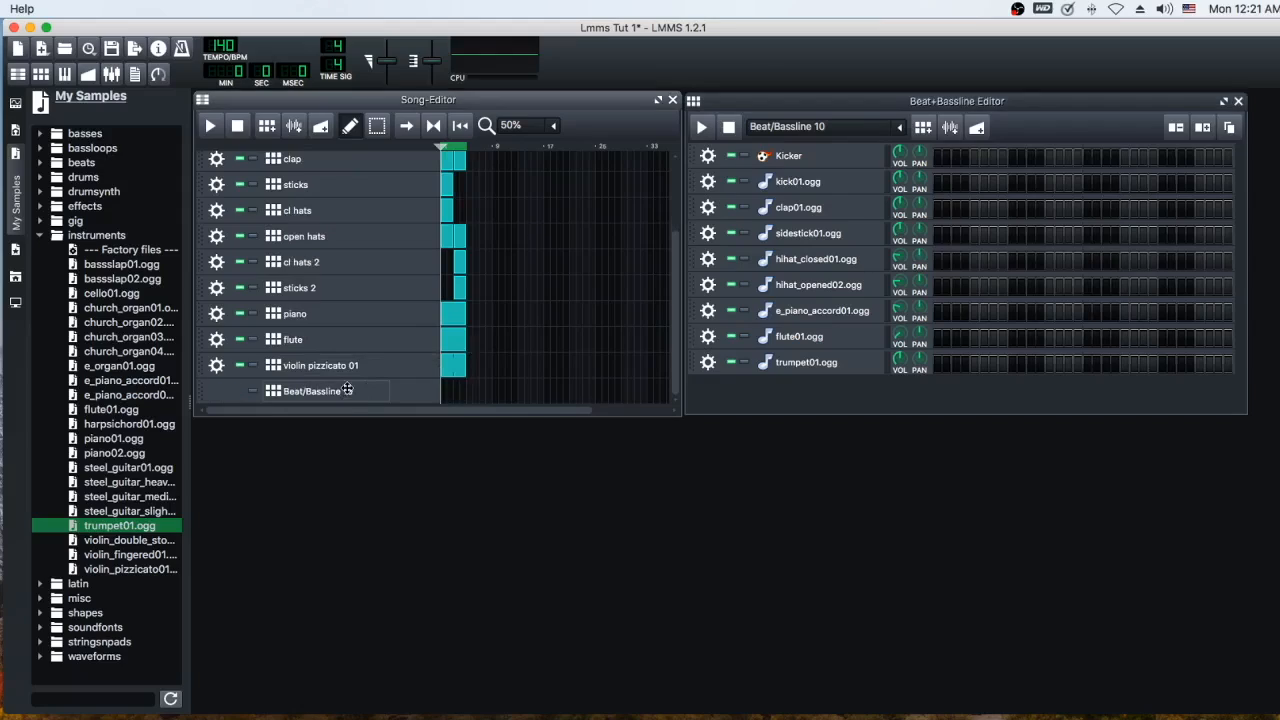
- Rename the Beat/Bassline 10 track as "trumpet" and lower the volume of the trumpet01.ogg track
{"action": "double_click", "coordinate": [347, 390]}
{"action": "type", "text": "trumpe"}
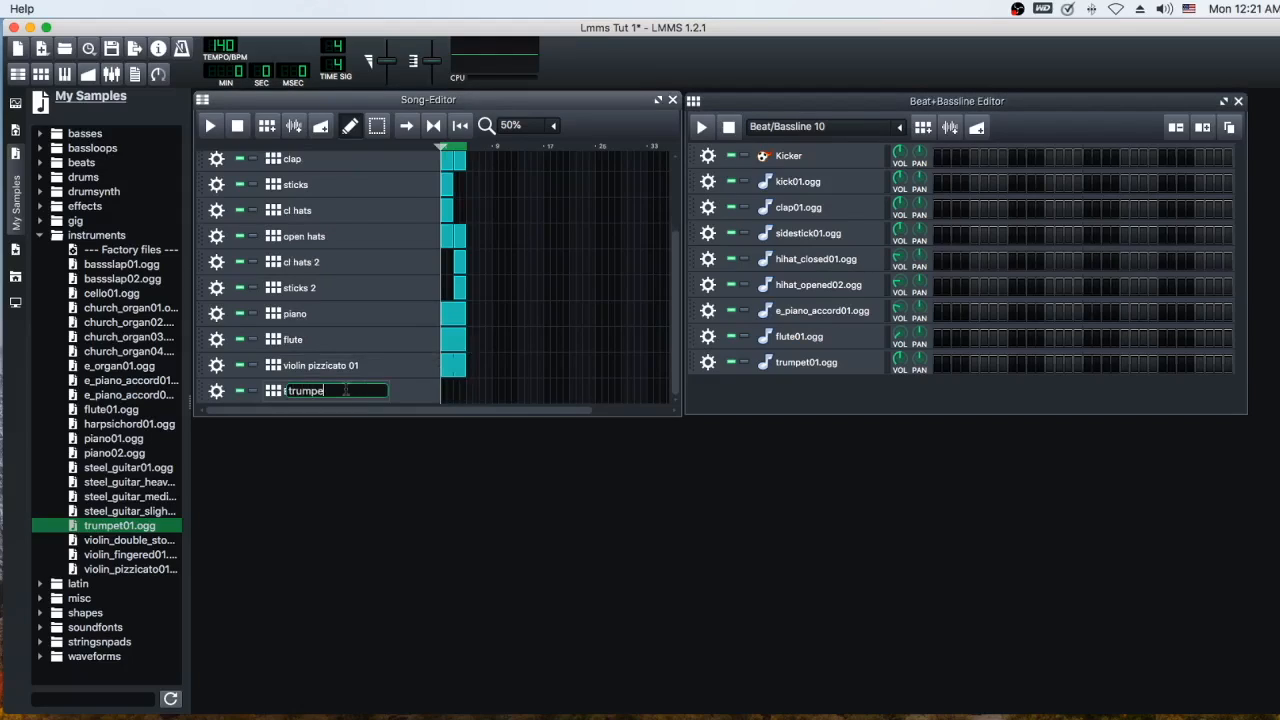
{"action": "type", "text": "t"}
{"action": "key", "text": "Return"}
{"action": "left_click_drag", "start_coordinate": [899, 360], "coordinate": [899, 362]}
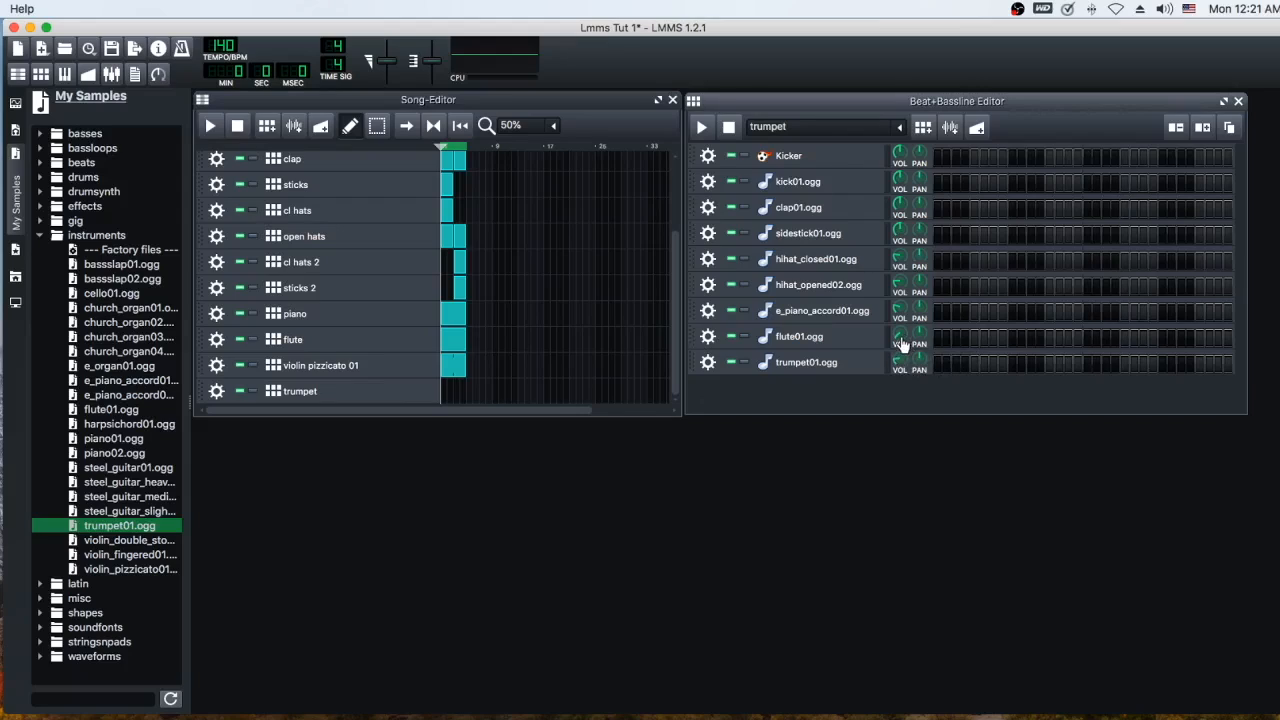
- Paste the copied piano chord pattern into the trumpet01.ogg track of the trumpet beat/bassline
{"action": "right_click", "coordinate": [944, 375]}
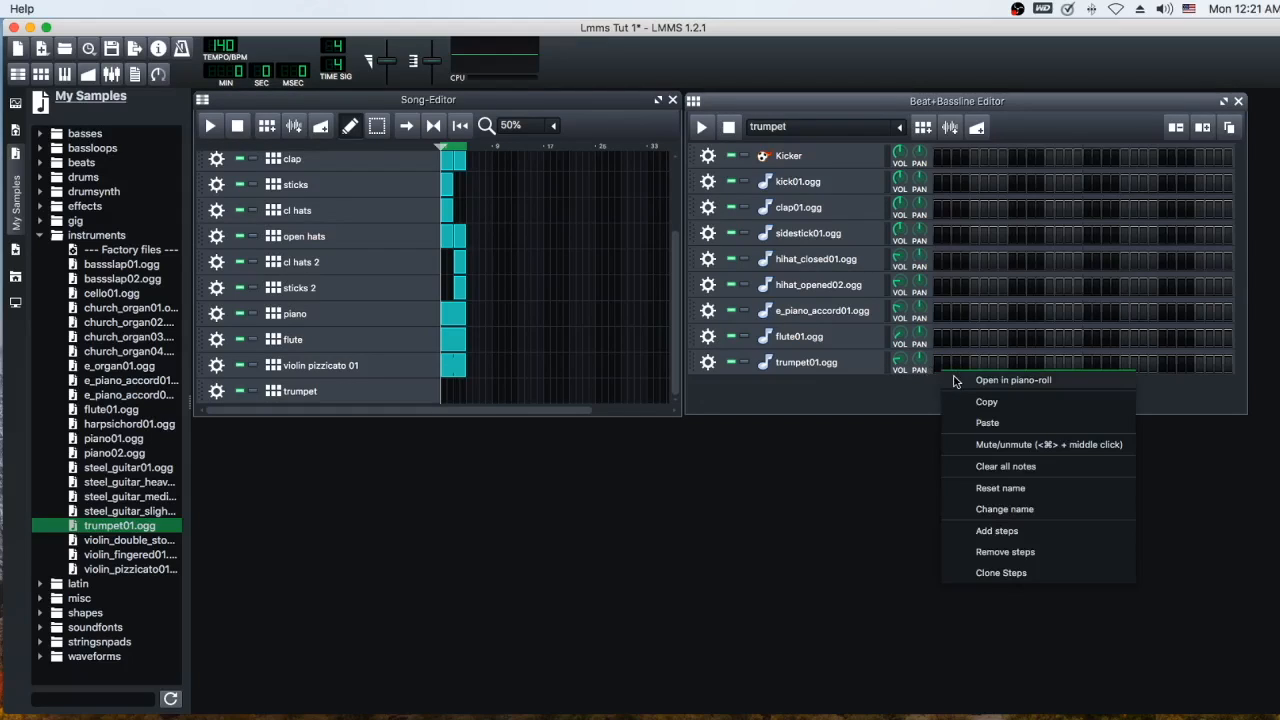
{"action": "left_click", "coordinate": [952, 380]}
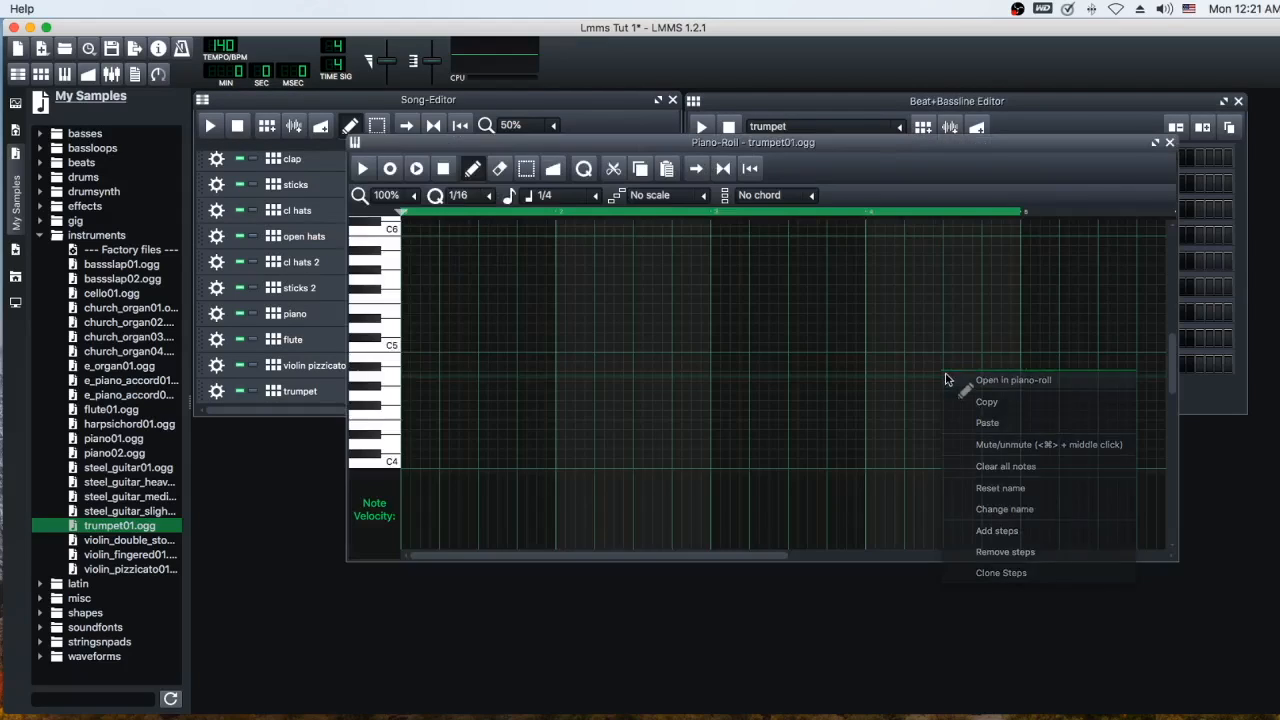
{"action": "left_click", "coordinate": [1170, 143]}
{"action": "right_click", "coordinate": [944, 375]}
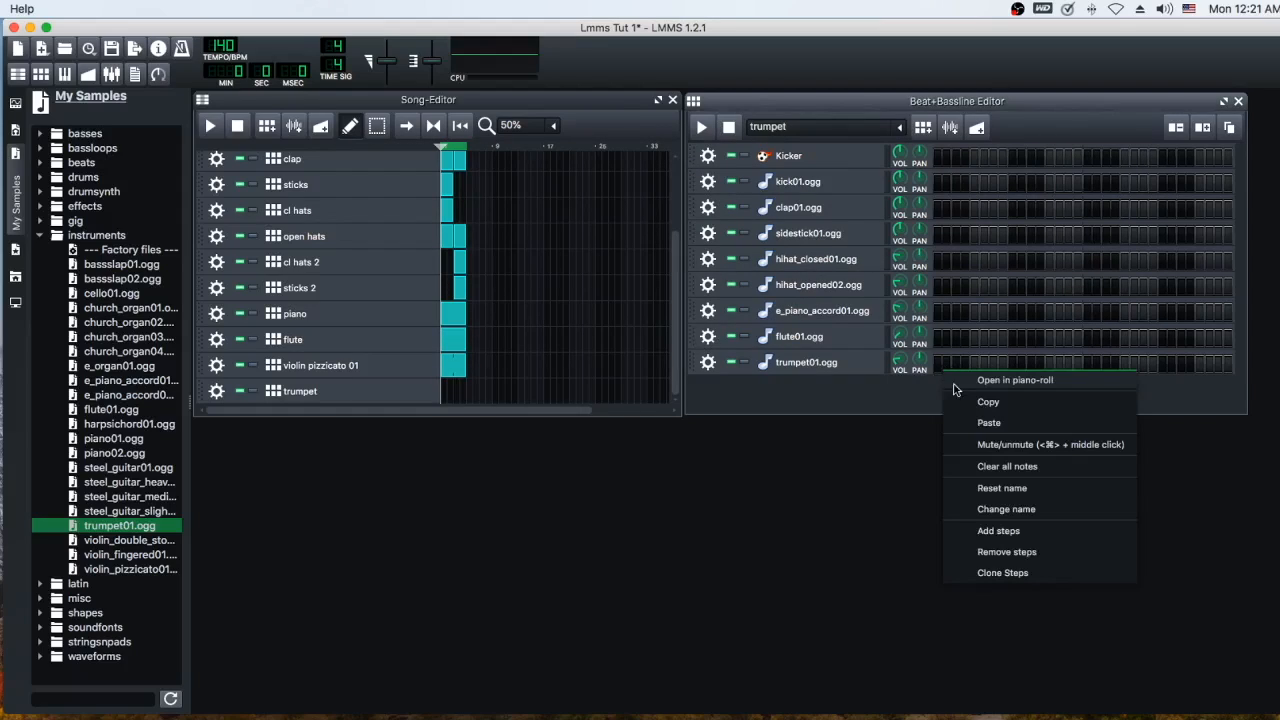
{"action": "left_click", "coordinate": [980, 421]}
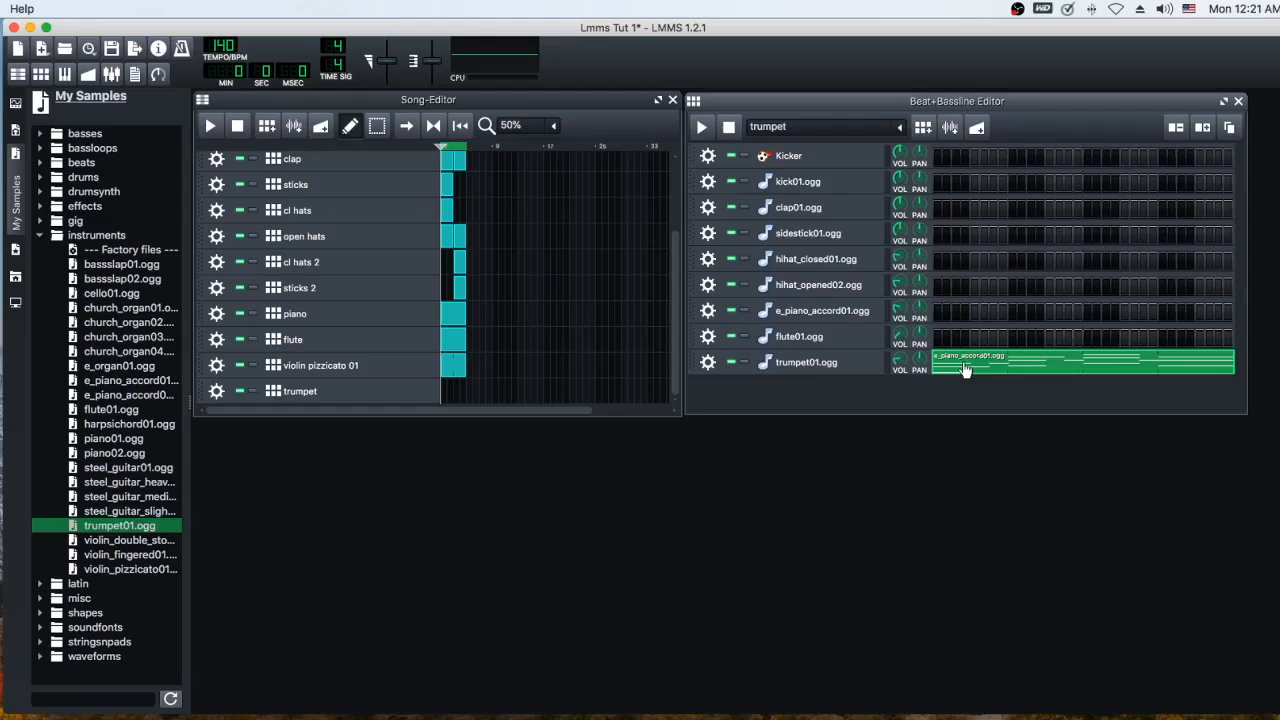
- Open the pasted trumpet pattern in the Piano-Roll and play it through
{"action": "double_click", "coordinate": [965, 370]}
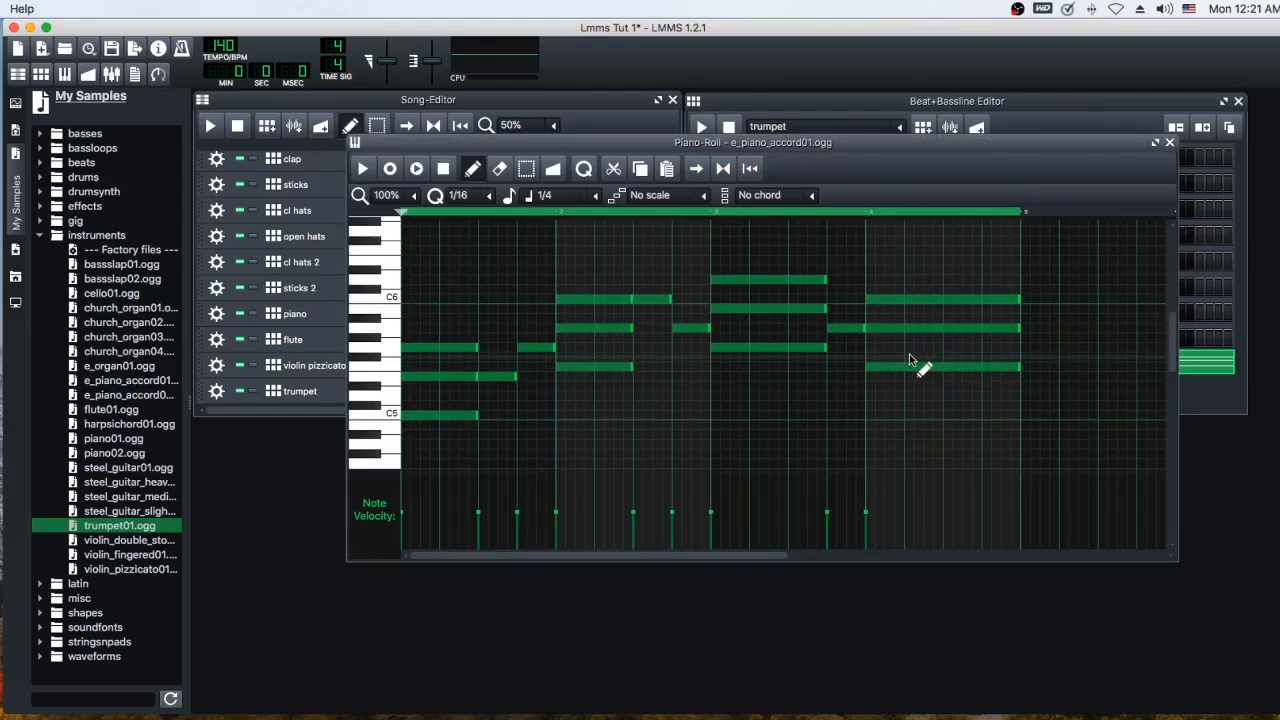
{"action": "scroll", "coordinate": [463, 196], "scroll_direction": "up", "scroll_amount": 1}
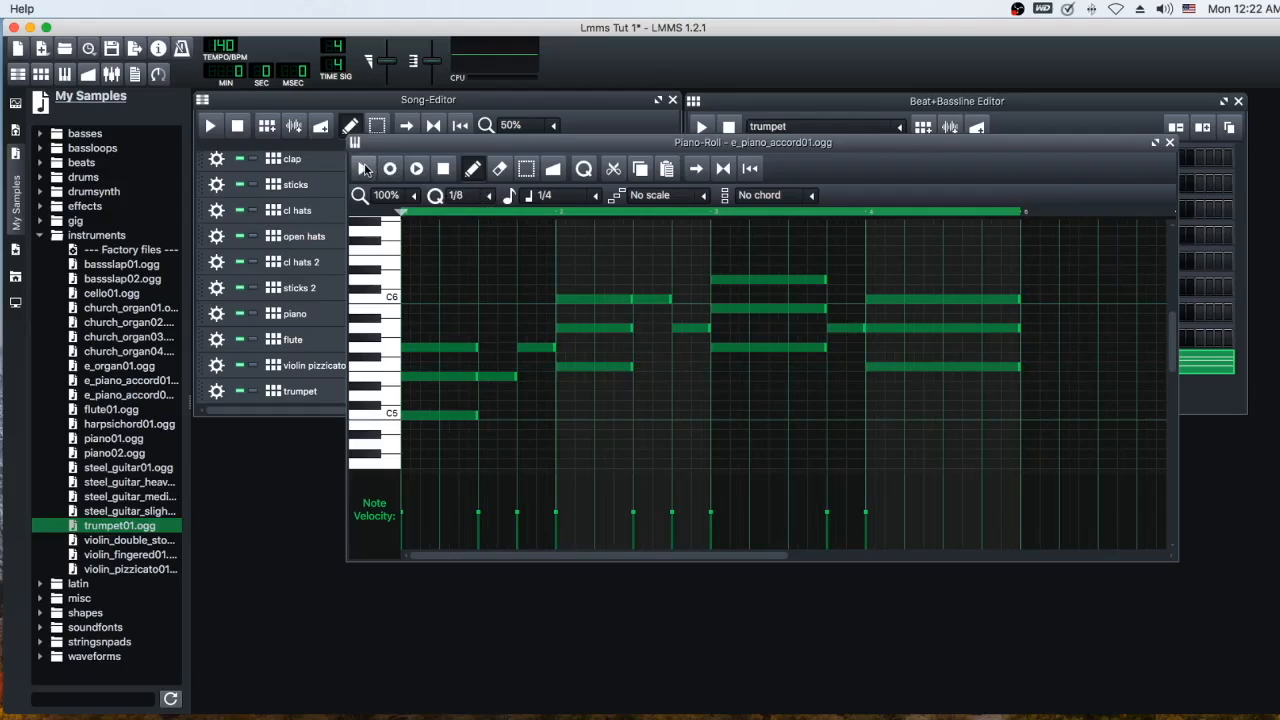
{"action": "left_click", "coordinate": [365, 169]}
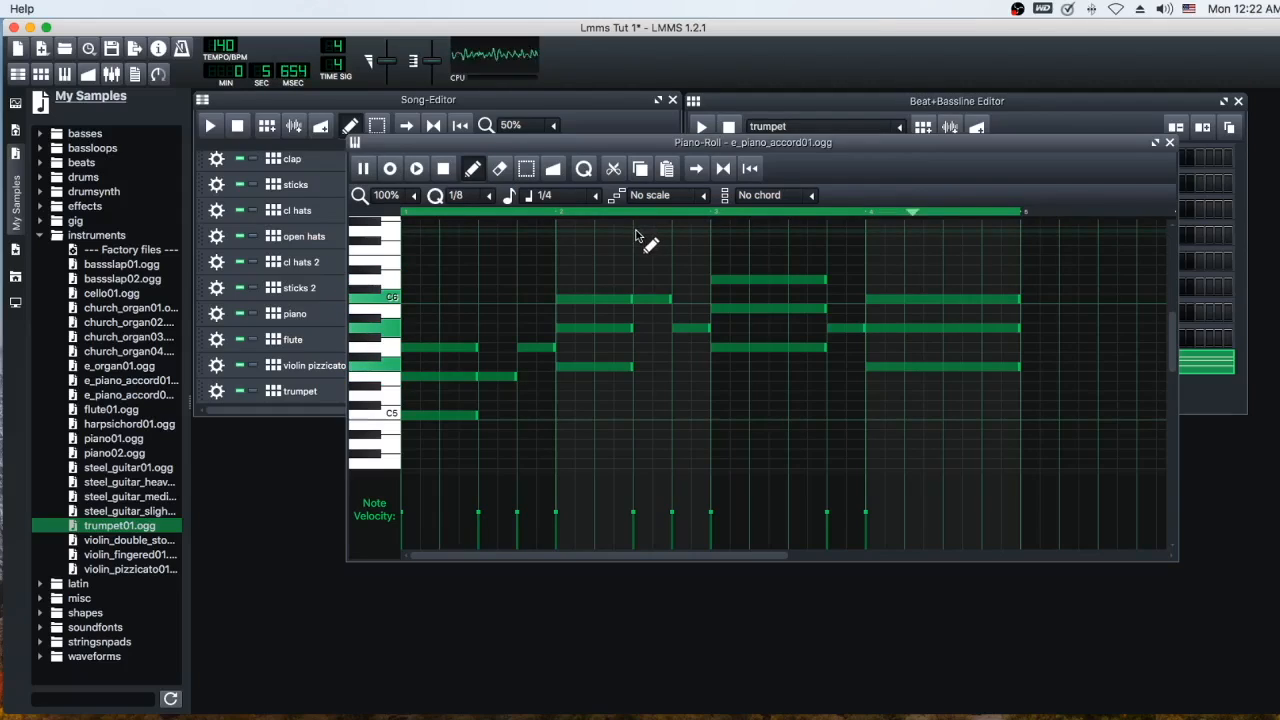
{"action": "left_click", "coordinate": [448, 169]}
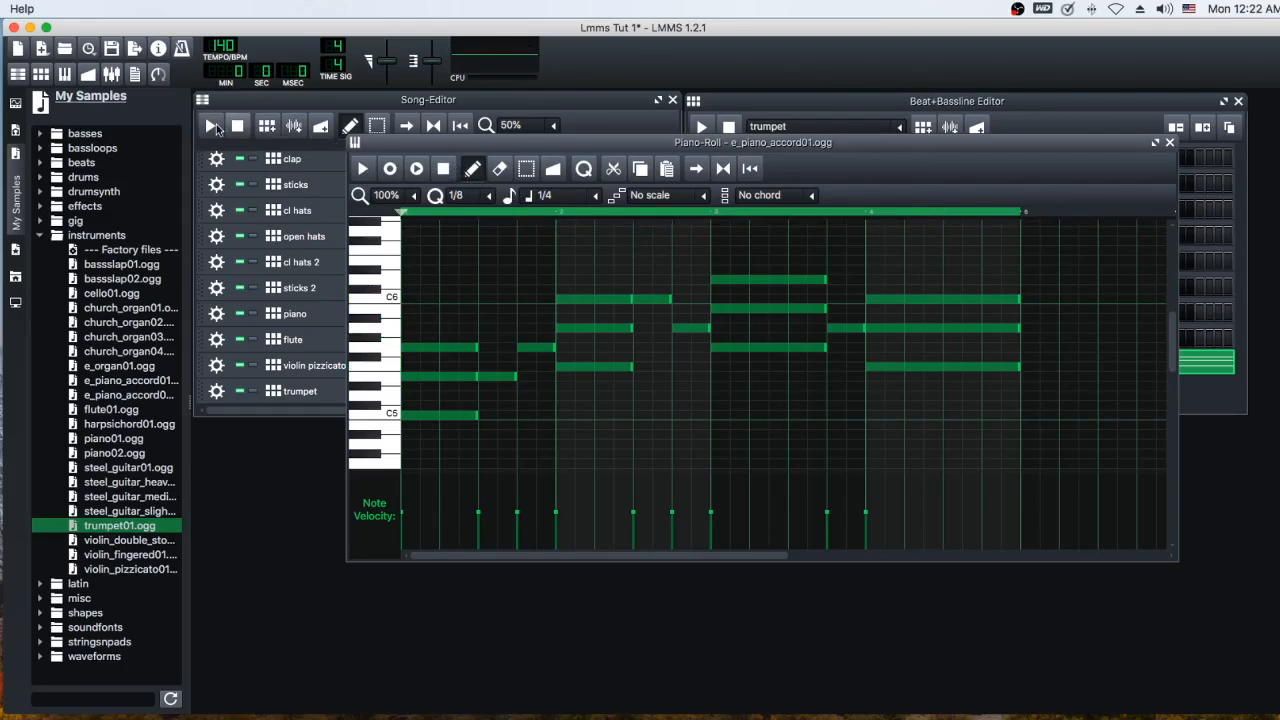
- Place a trumpet block at bar 1 in the Song-Editor and lower the trumpet01.ogg volume while the song plays
{"action": "left_click", "coordinate": [211, 126]}
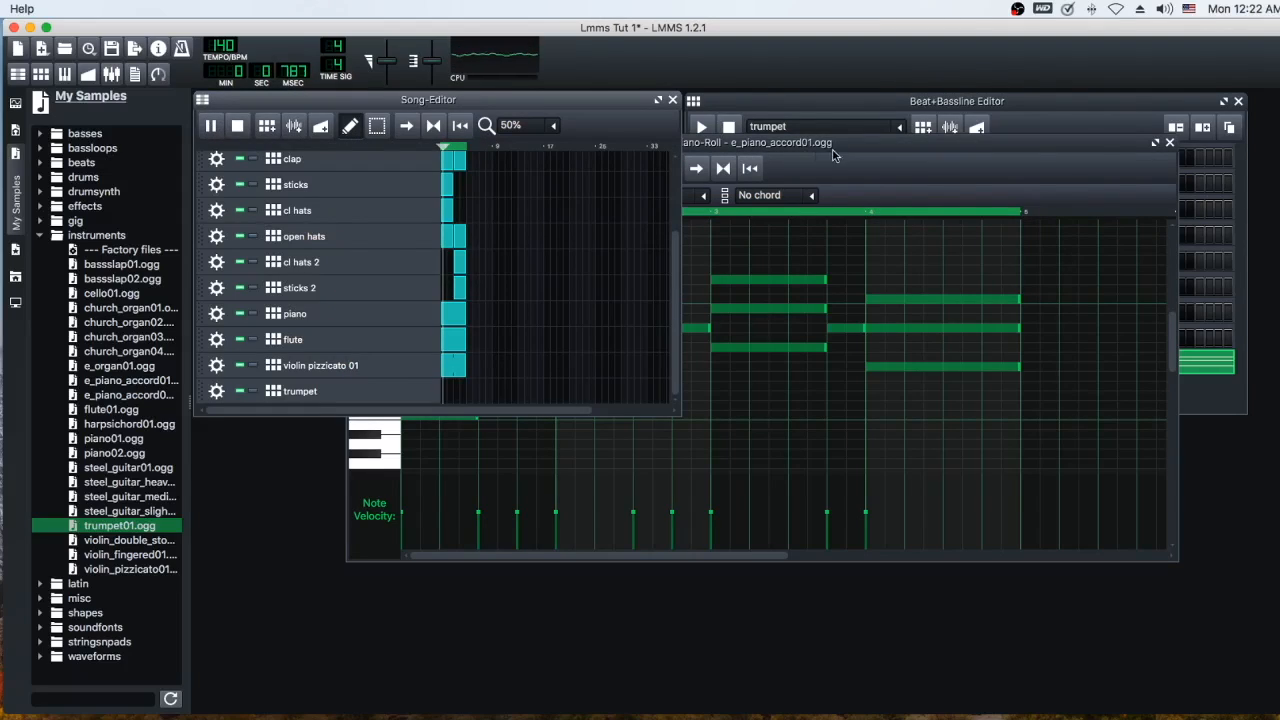
{"action": "left_click_drag", "start_coordinate": [1026, 146], "coordinate": [969, 487]}
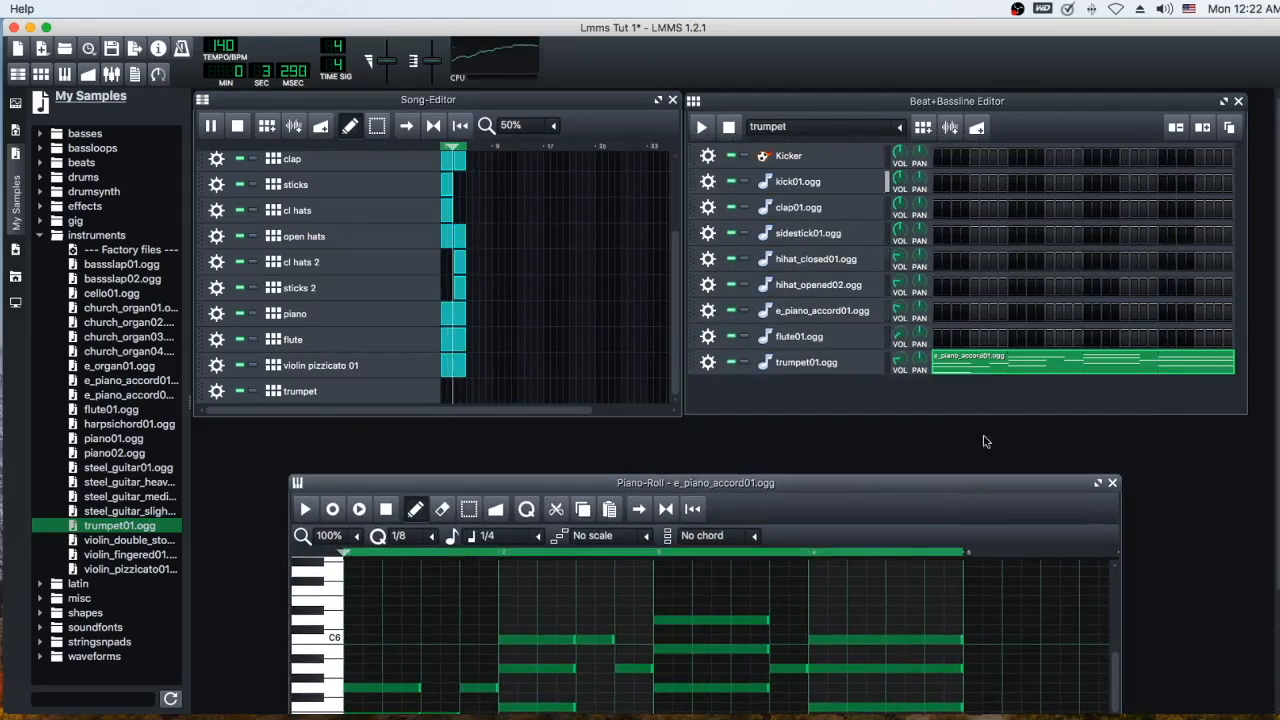
{"action": "left_click", "coordinate": [452, 392]}
{"action": "left_click_drag", "start_coordinate": [456, 393], "coordinate": [449, 393]}
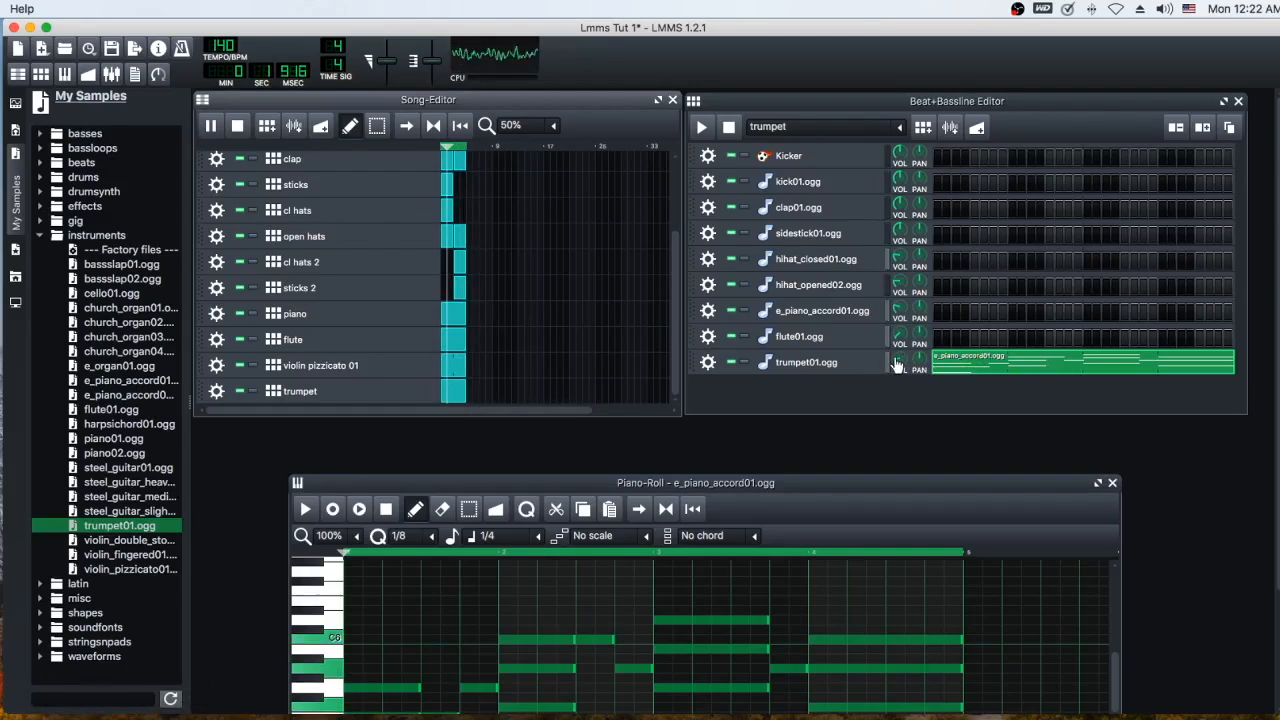
{"action": "left_click_drag", "start_coordinate": [898, 362], "coordinate": [898, 366]}
{"action": "key", "text": "space"}
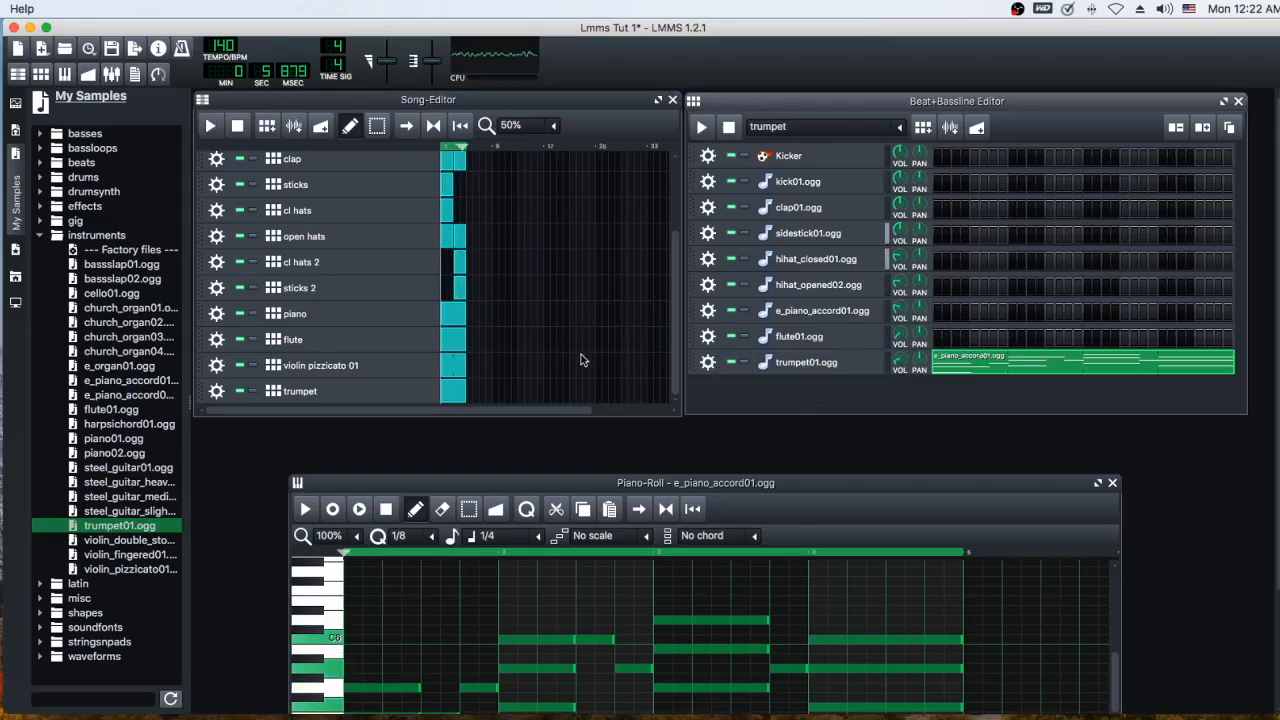
- Delete the two lower notes of every chord in the trumpet pattern to keep only the top melody, and play it
{"action": "left_click_drag", "start_coordinate": [591, 483], "coordinate": [545, 232]}
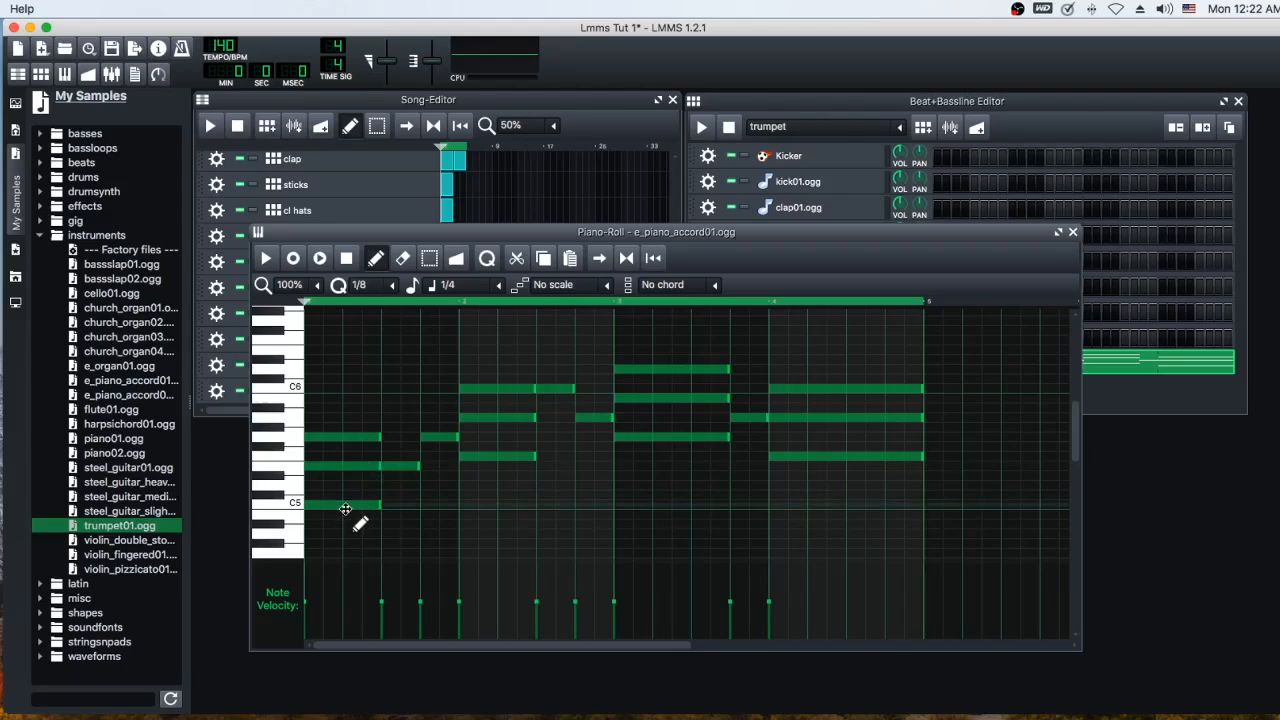
{"action": "left_click_drag", "start_coordinate": [354, 517], "coordinate": [352, 461]}
{"action": "key", "text": "Delete"}
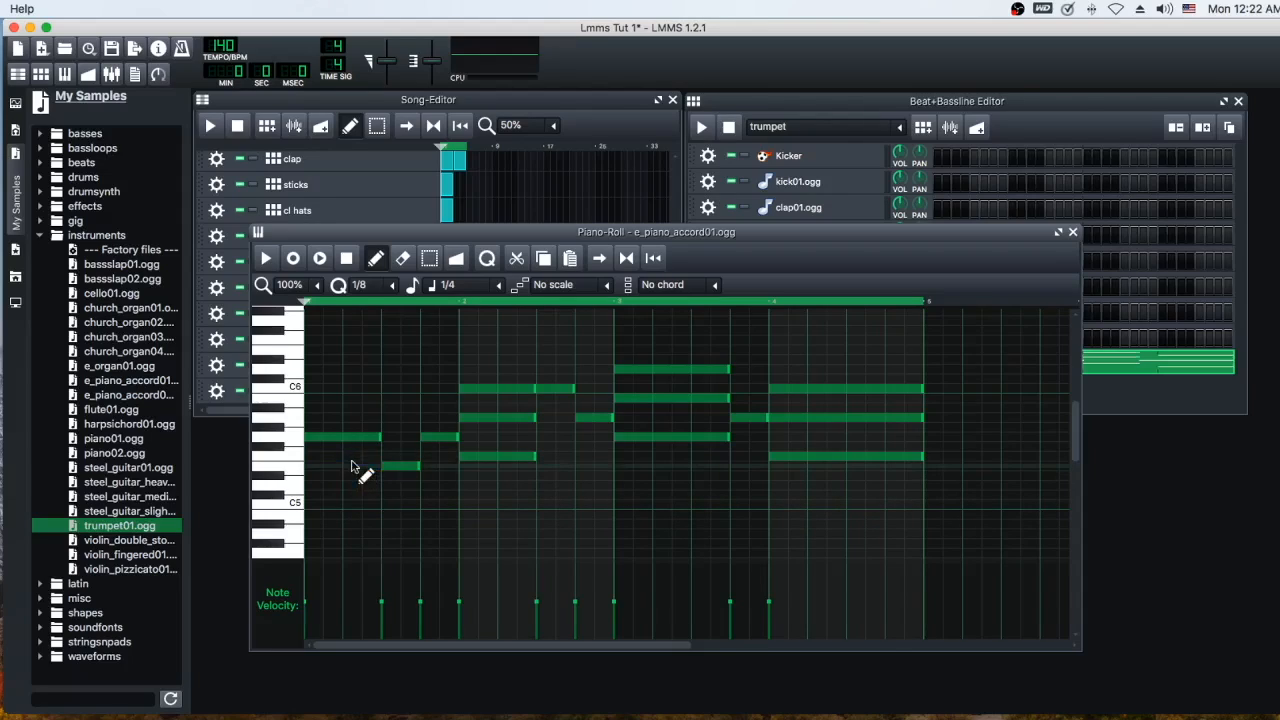
{"action": "left_click_drag", "start_coordinate": [506, 465], "coordinate": [510, 415]}
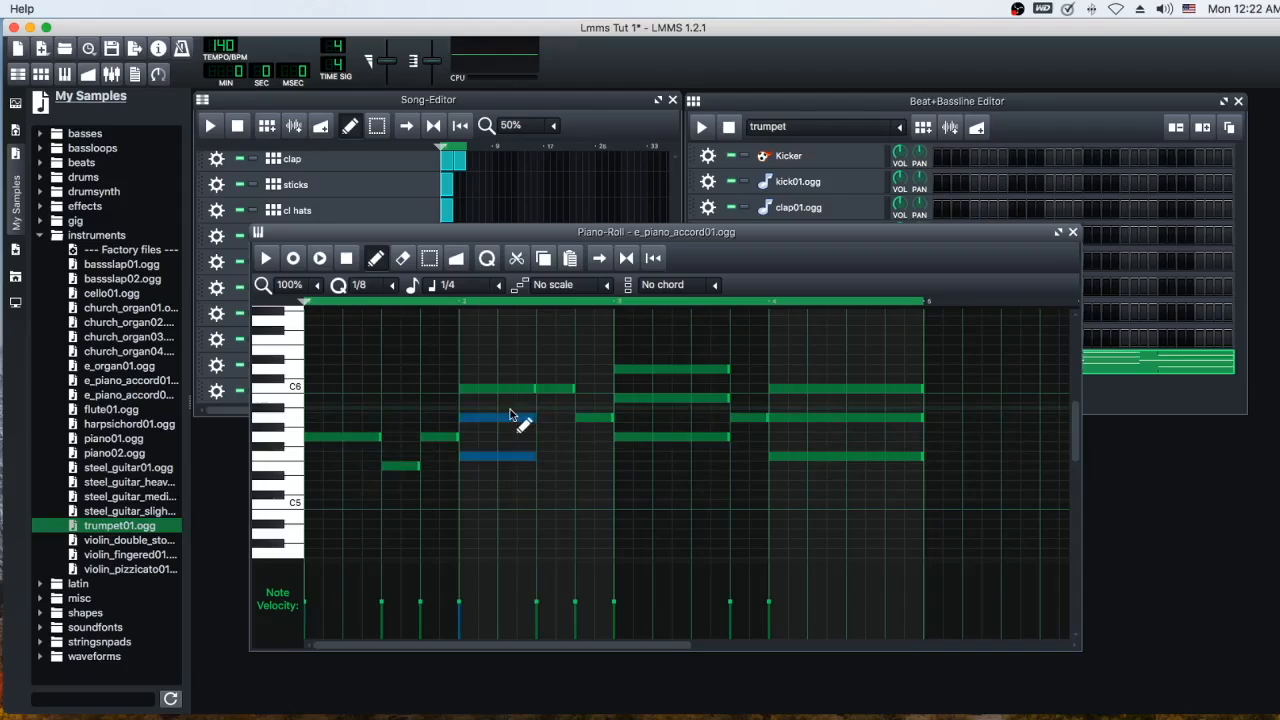
{"action": "key", "text": "Delete"}
{"action": "left_click_drag", "start_coordinate": [692, 451], "coordinate": [683, 396]}
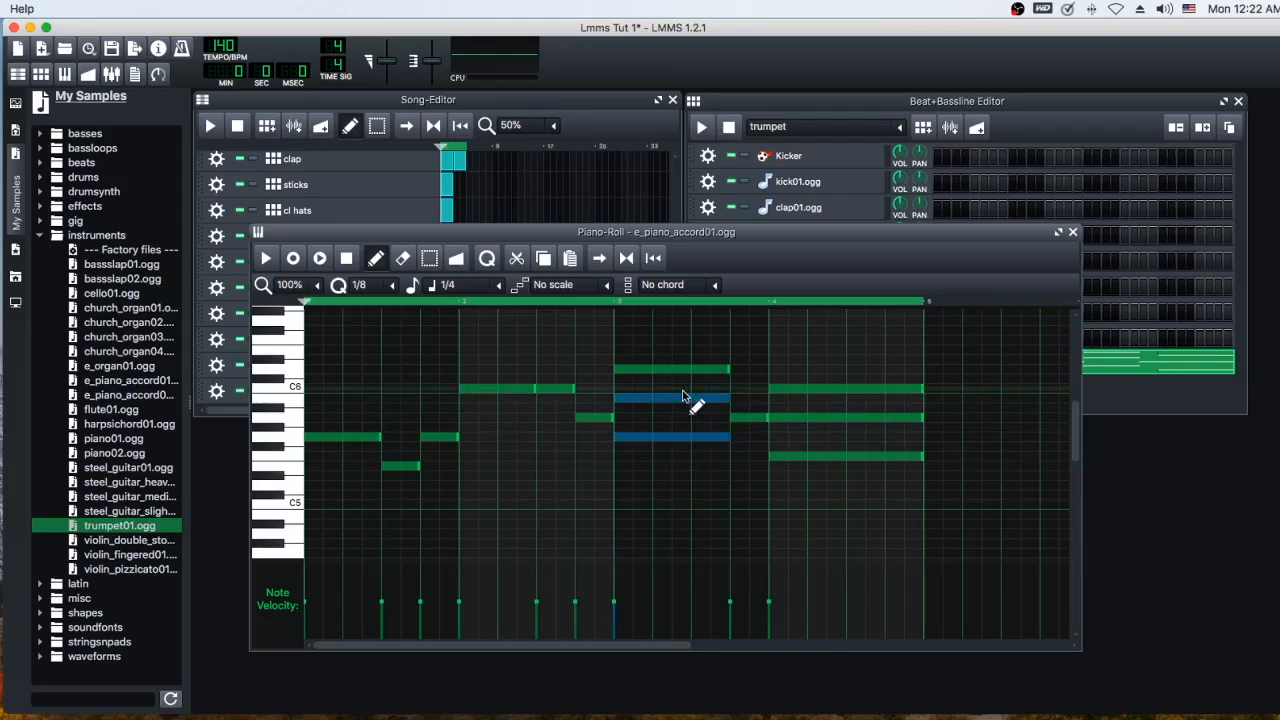
{"action": "key", "text": "Delete"}
{"action": "left_click_drag", "start_coordinate": [811, 476], "coordinate": [822, 418]}
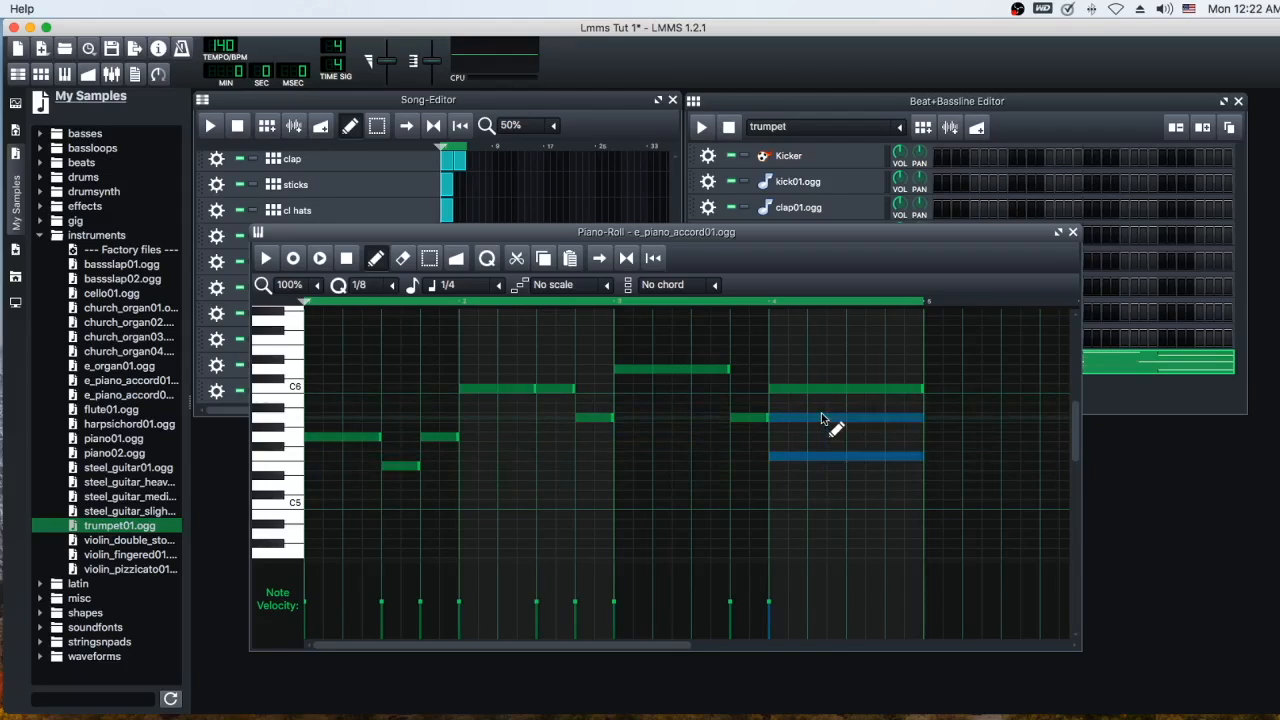
{"action": "key", "text": "Delete"}
{"action": "left_click", "coordinate": [266, 258]}
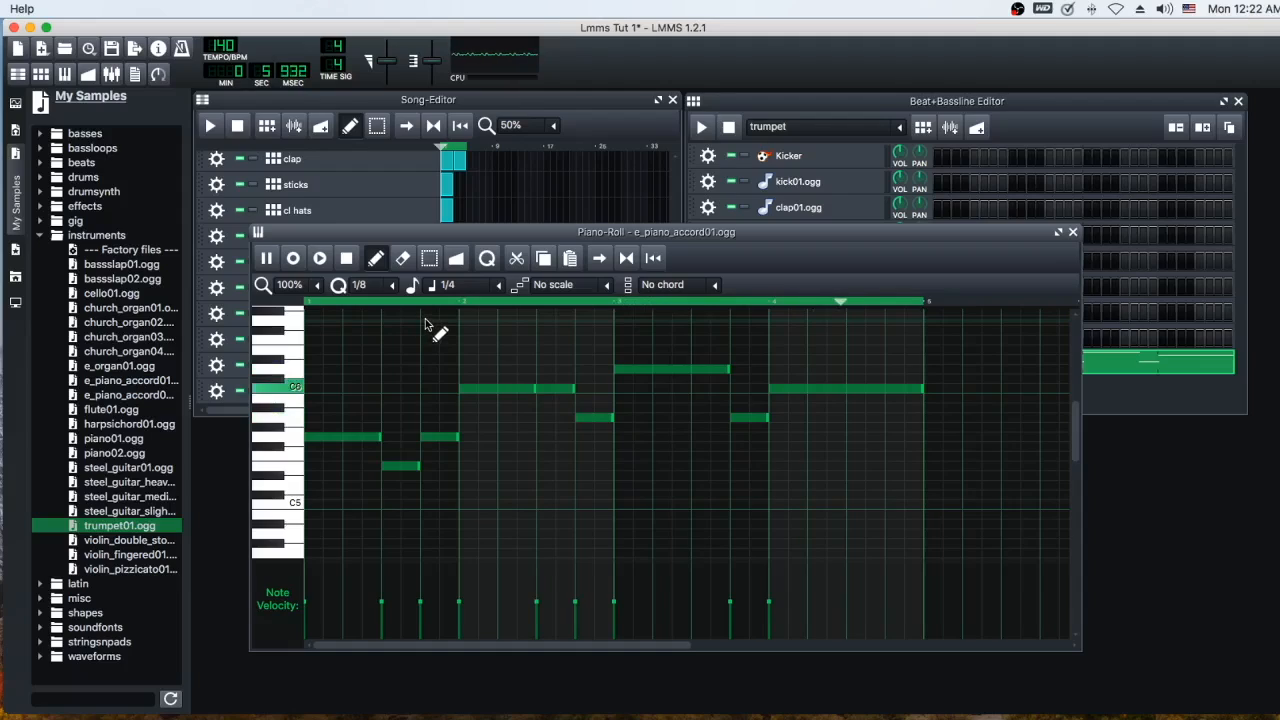
{"action": "key", "text": "space"}
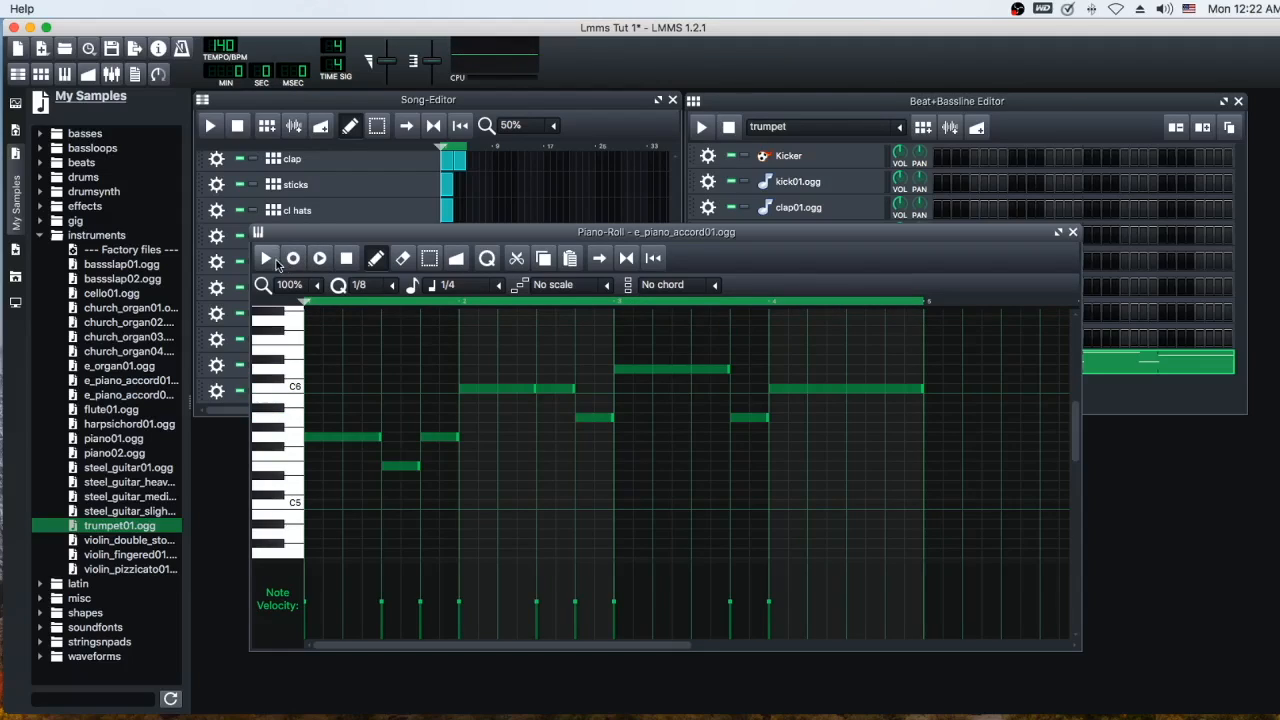
- Play the song and lower the trumpet01.ogg volume to 7.5%
{"action": "left_click", "coordinate": [211, 128]}
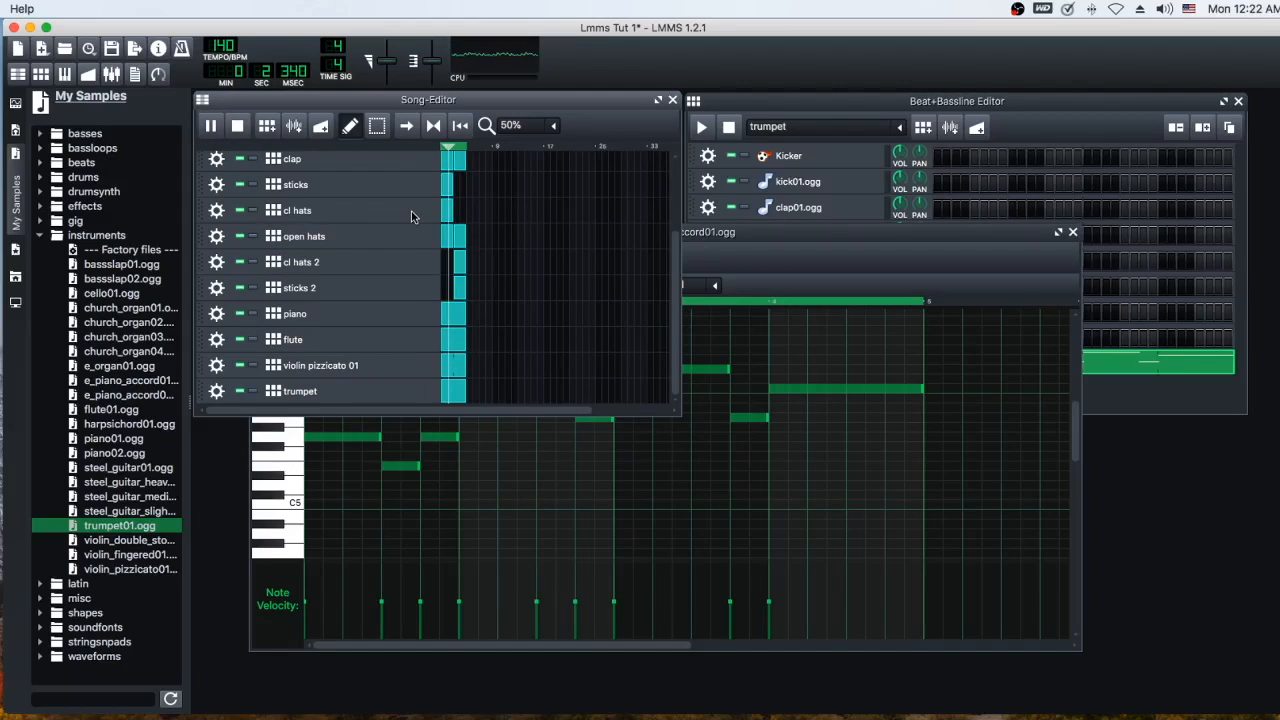
{"action": "left_click_drag", "start_coordinate": [869, 231], "coordinate": [869, 572]}
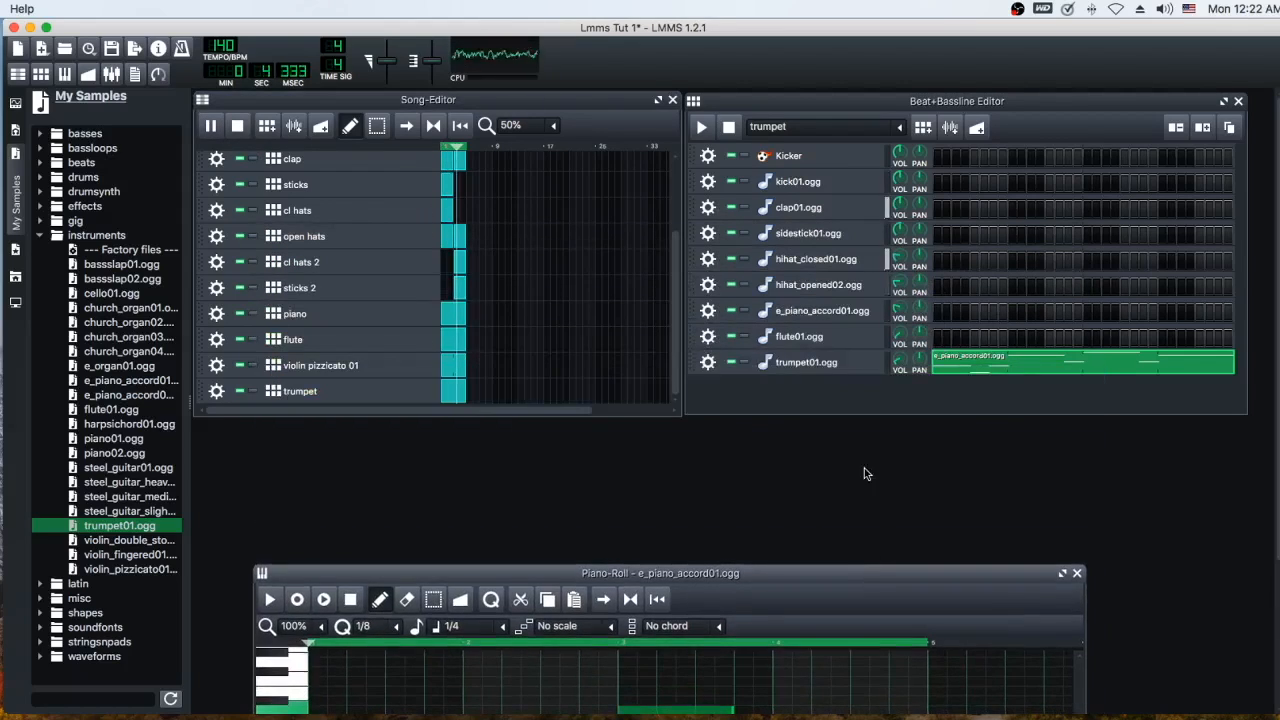
{"action": "left_click_drag", "start_coordinate": [903, 363], "coordinate": [905, 370]}
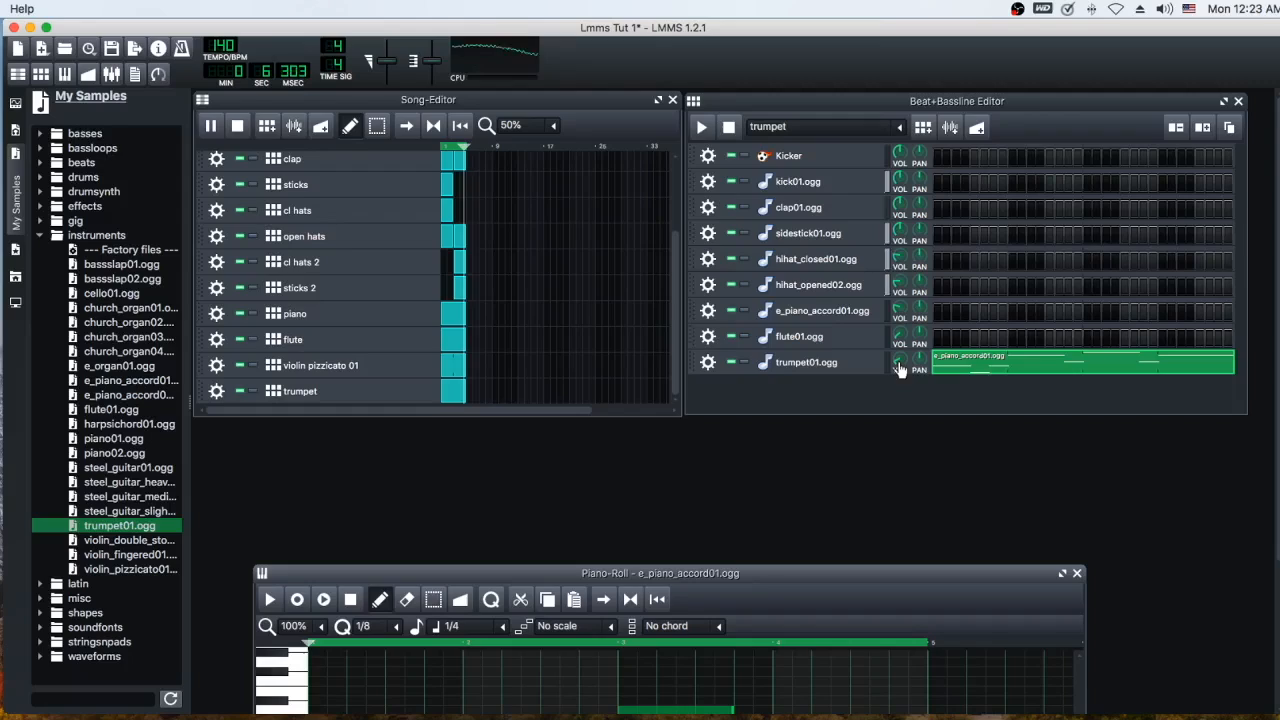
{"action": "key", "text": "space"}
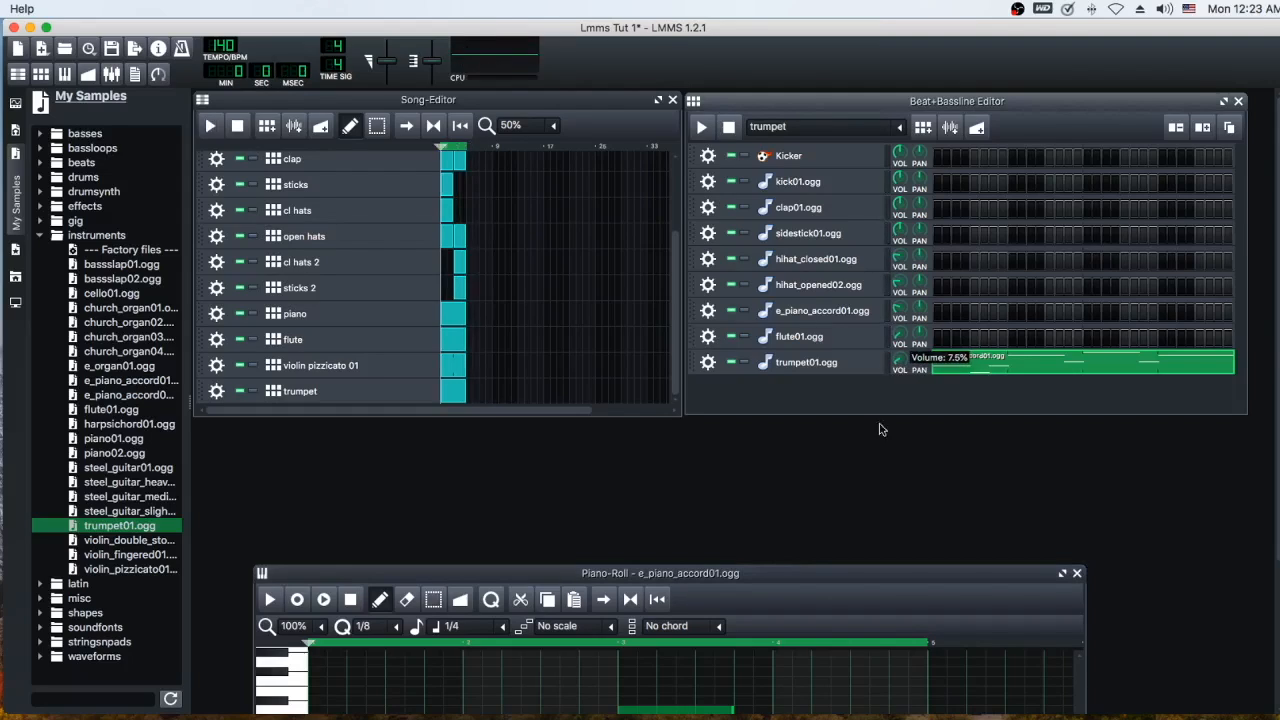
- Review the trimmed trumpet notes in the Piano-Roll and listen to them within the song
{"action": "left_click_drag", "start_coordinate": [796, 573], "coordinate": [791, 147]}
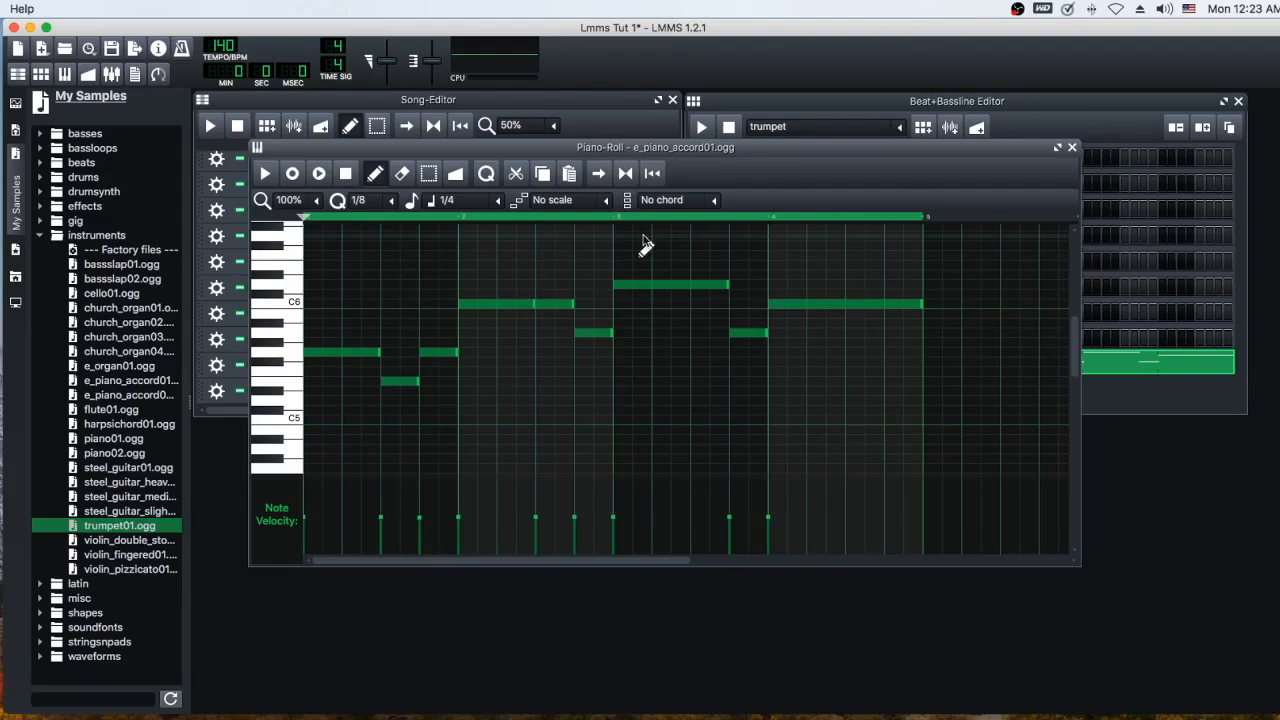
{"action": "left_click_drag", "start_coordinate": [938, 150], "coordinate": [929, 396]}
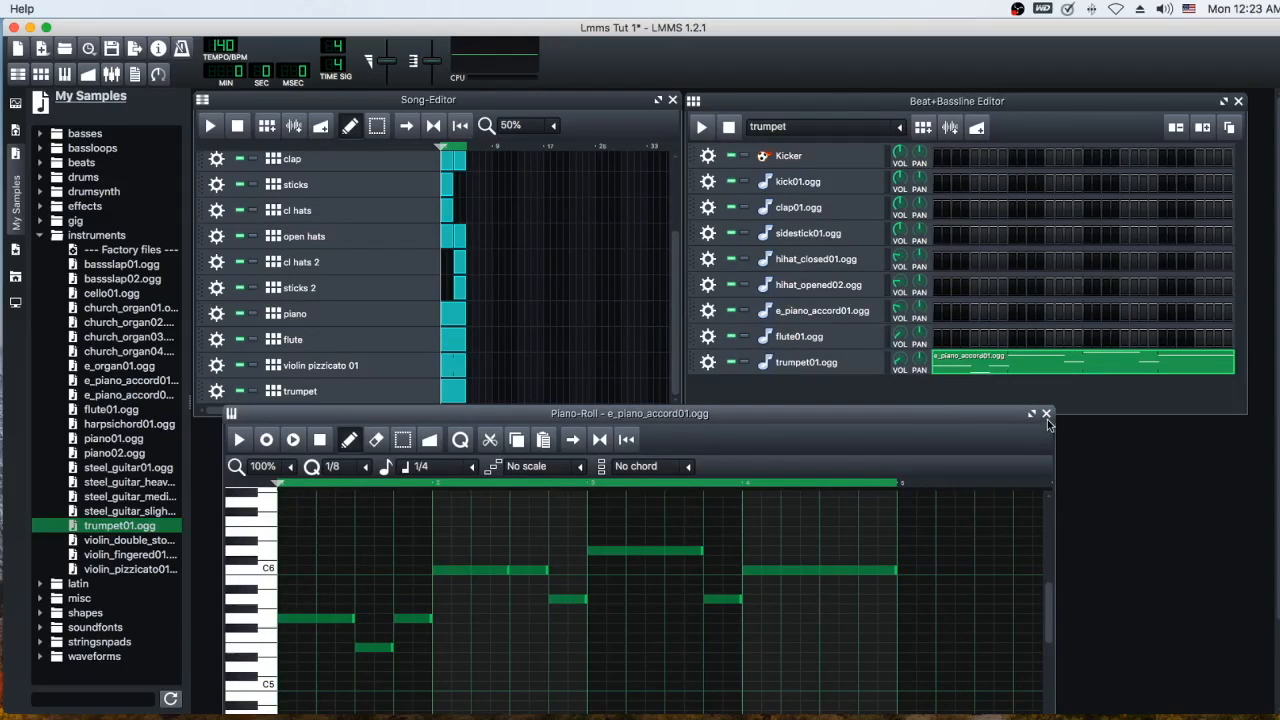
{"action": "scroll", "coordinate": [361, 195], "scroll_direction": "right", "scroll_amount": 1}
{"action": "left_click", "coordinate": [217, 128]}
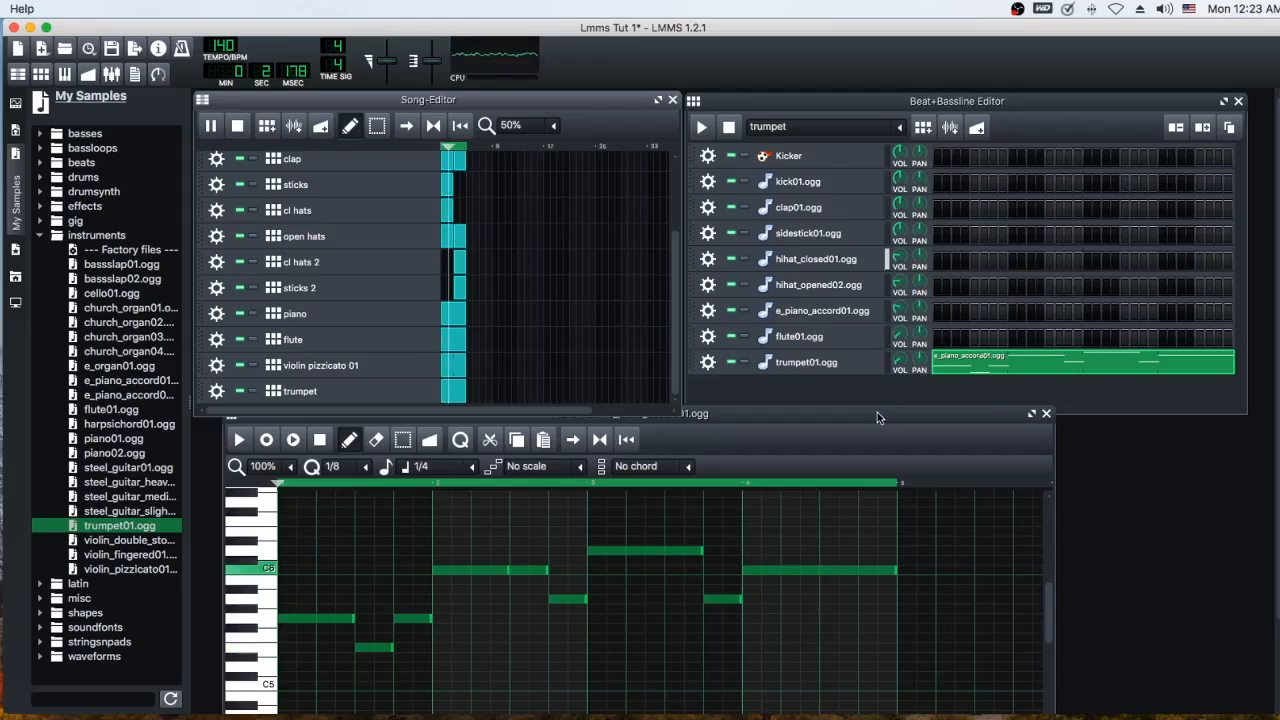
{"action": "left_click_drag", "start_coordinate": [877, 412], "coordinate": [903, 402]}
{"action": "left_click", "coordinate": [905, 385]}
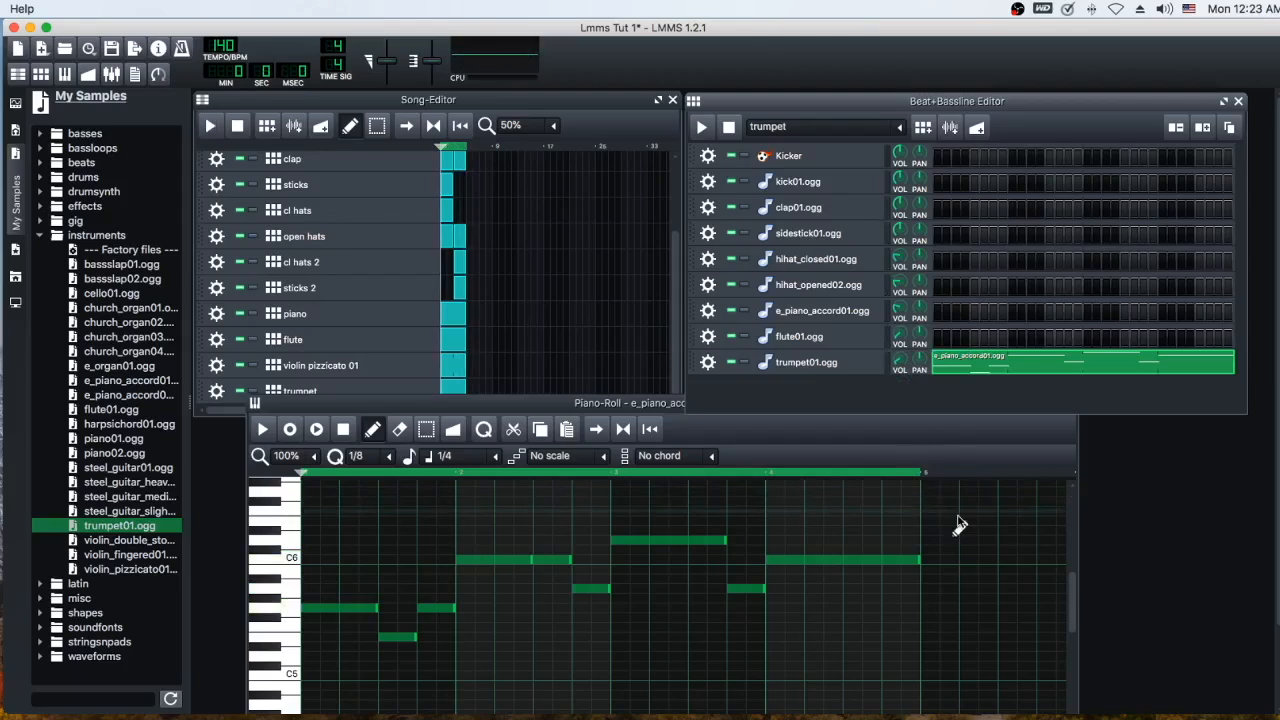
- Move all the trumpet notes down one octave in the Piano-Roll and audition the pattern
{"action": "left_click_drag", "start_coordinate": [975, 521], "coordinate": [258, 667]}
{"action": "left_click", "coordinate": [344, 610]}
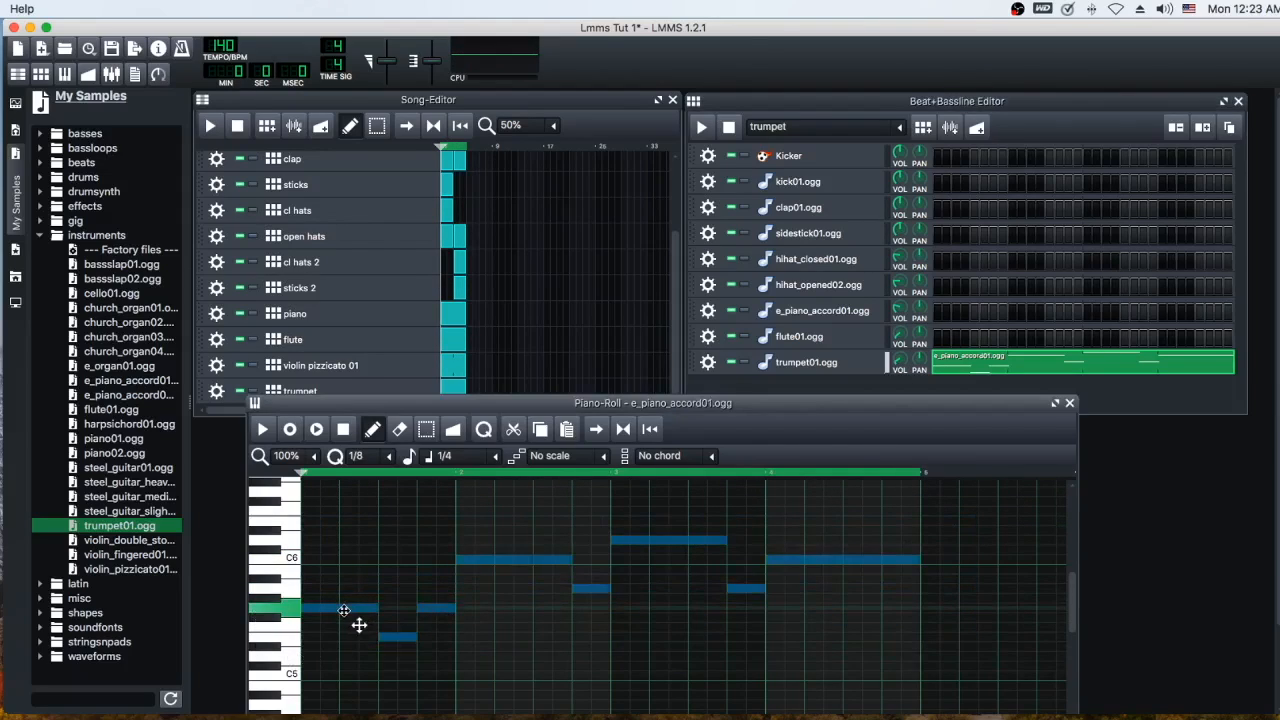
{"action": "left_click_drag", "start_coordinate": [344, 610], "coordinate": [343, 716]}
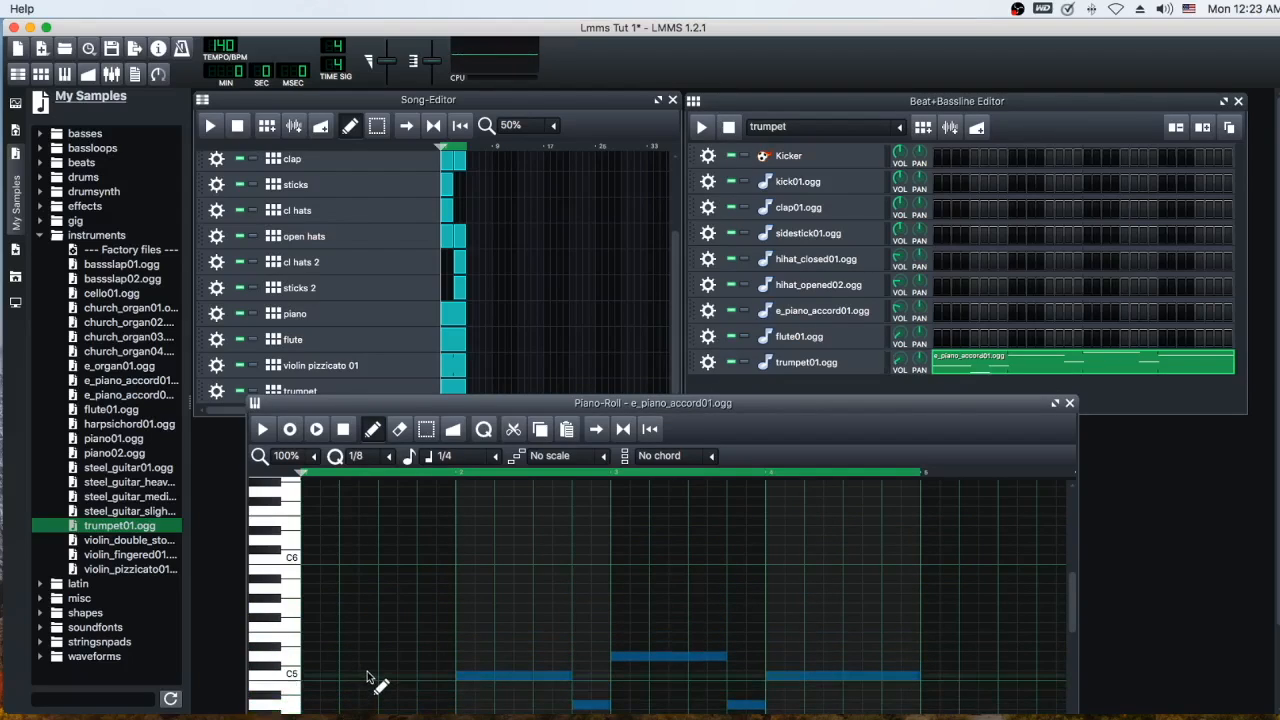
{"action": "scroll", "coordinate": [400, 651], "scroll_direction": "down", "scroll_amount": 3}
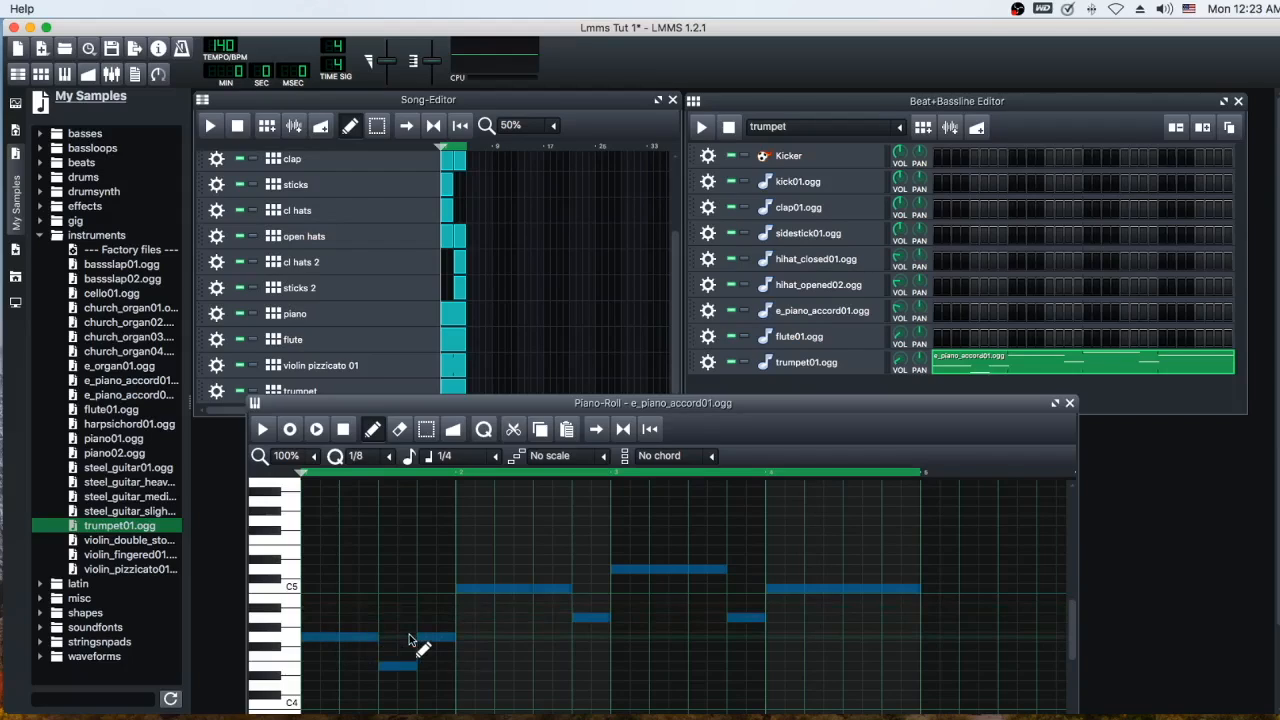
{"action": "scroll", "coordinate": [212, 306], "scroll_direction": "down", "scroll_amount": 2}
{"action": "left_click", "coordinate": [259, 430]}
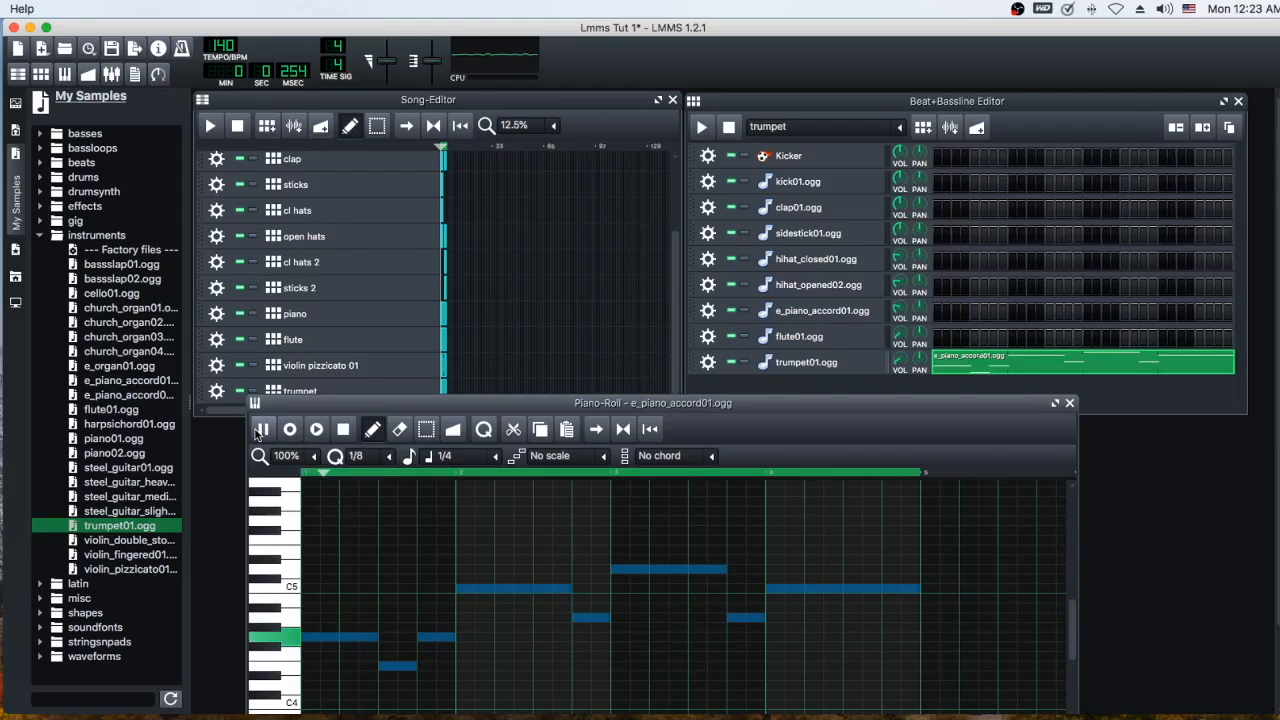
{"action": "left_click", "coordinate": [343, 429]}
- Play the full song with the lowered trumpet part and save the project
{"action": "left_click", "coordinate": [211, 127]}
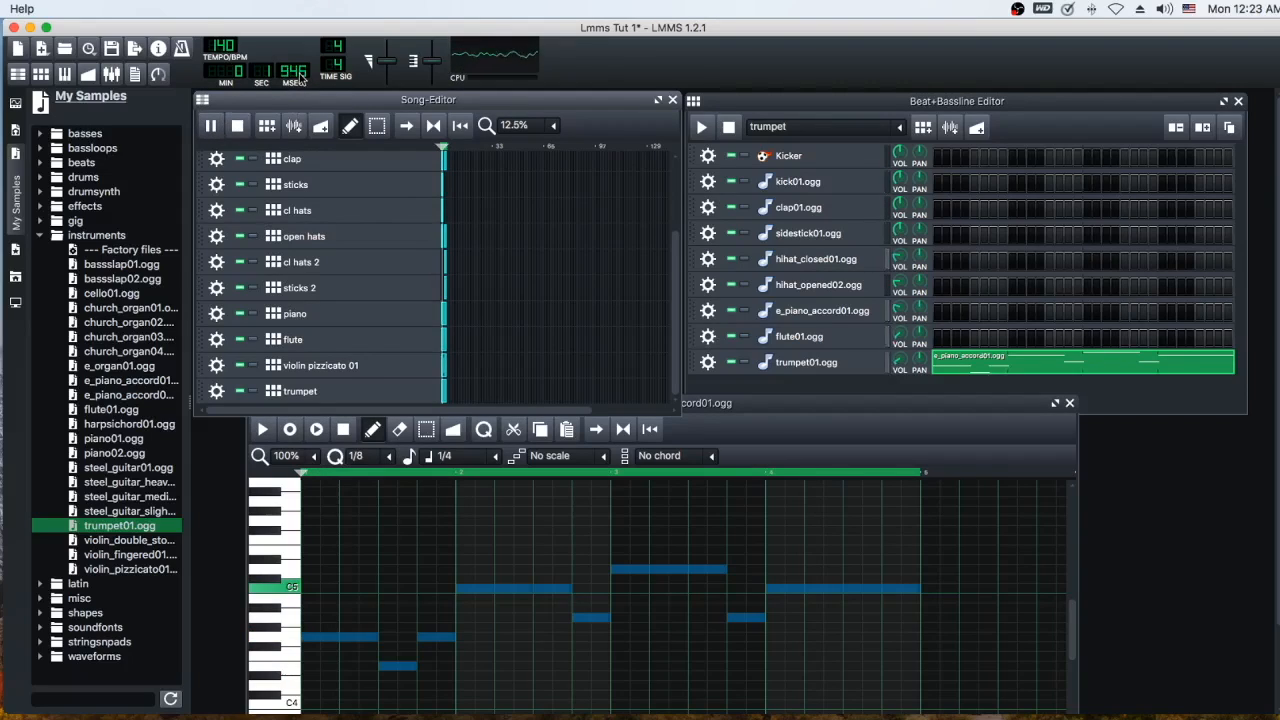
{"action": "left_click", "coordinate": [0, 9]}
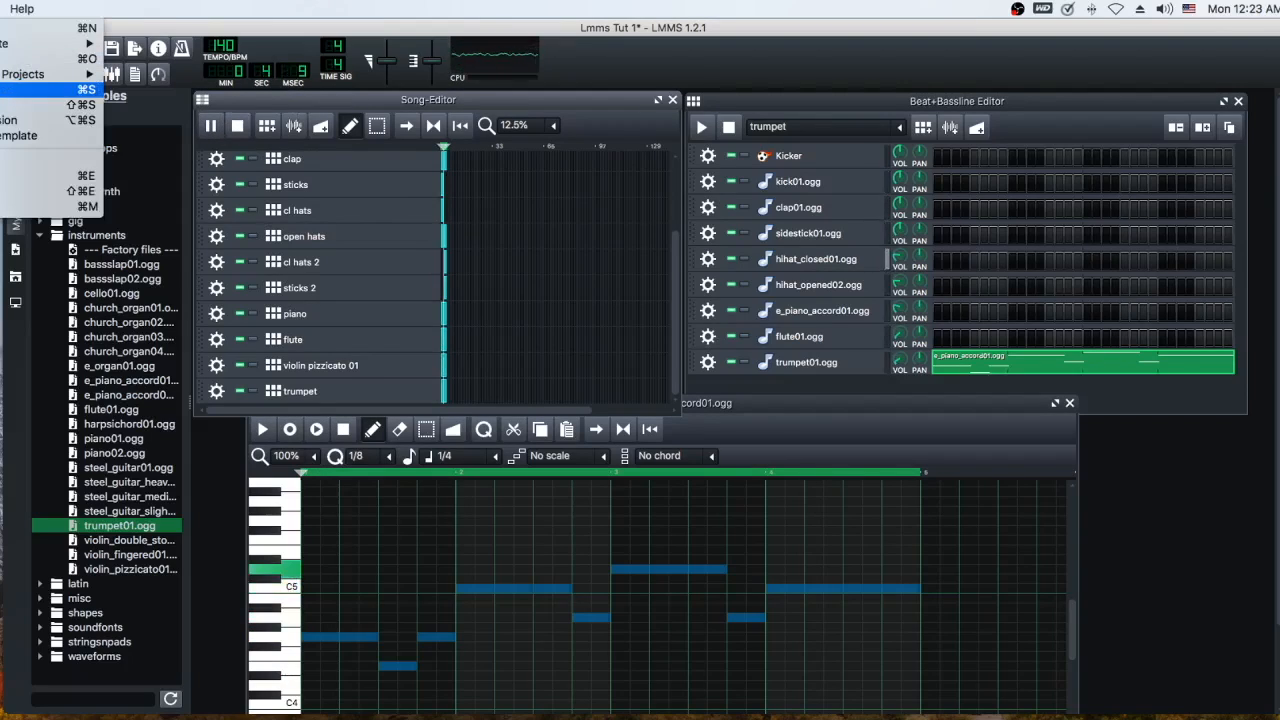
{"action": "left_click", "coordinate": [10, 89]}
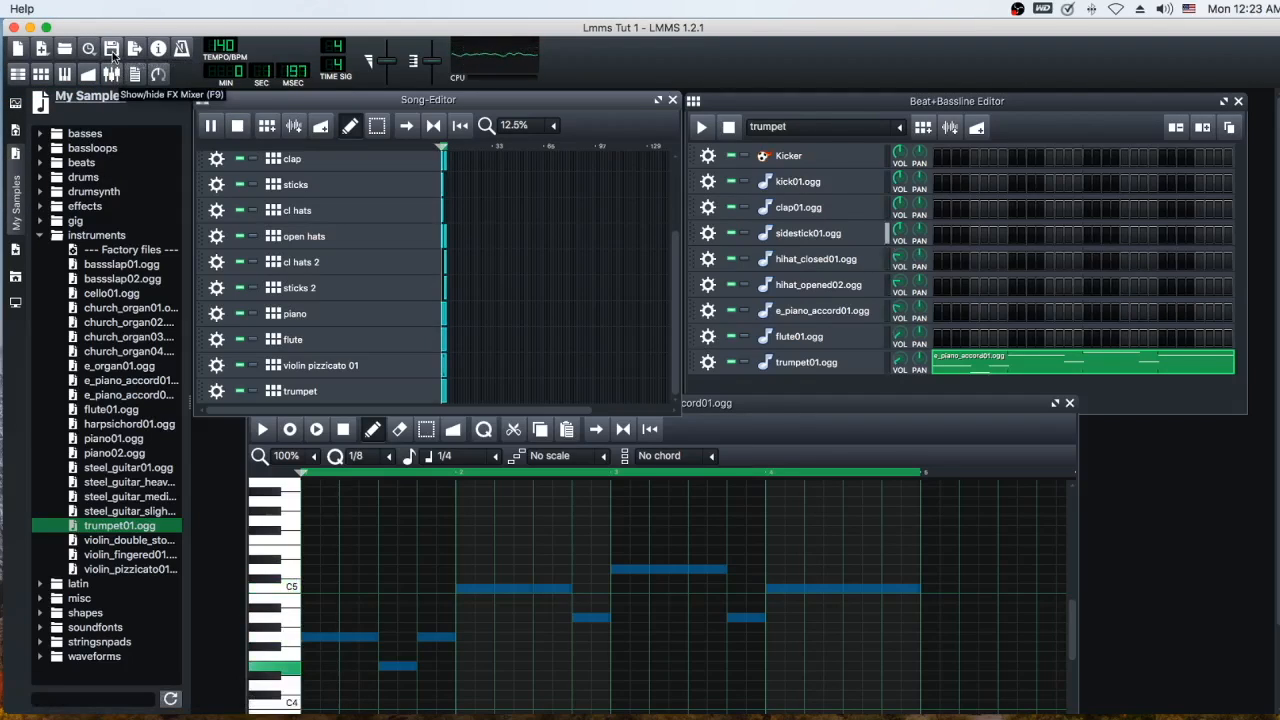
{"action": "left_click", "coordinate": [113, 52]}
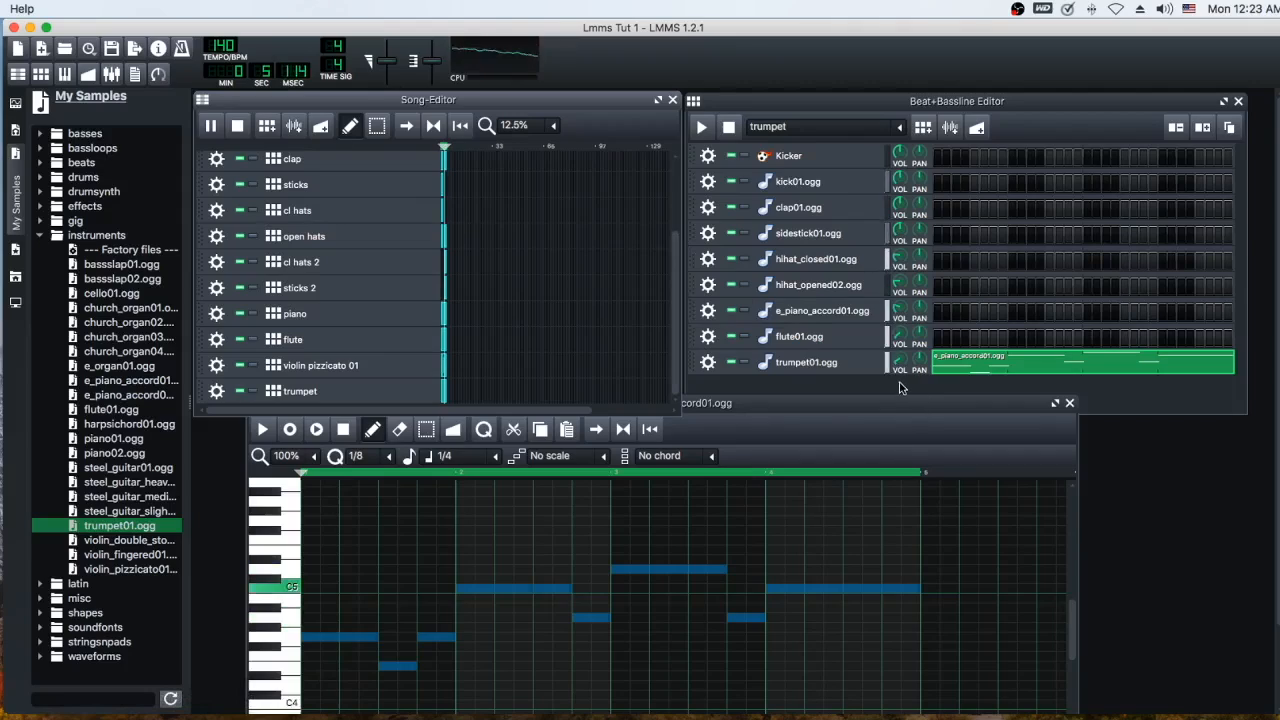
{"action": "key", "text": "space"}
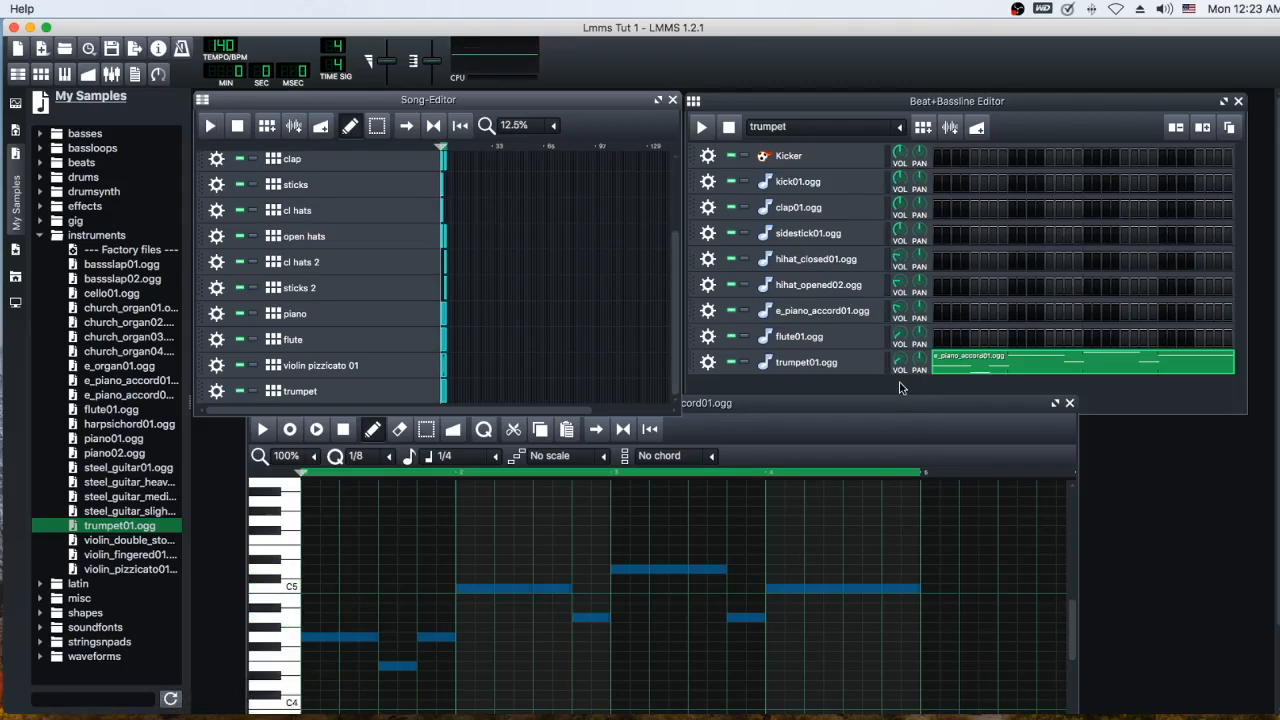